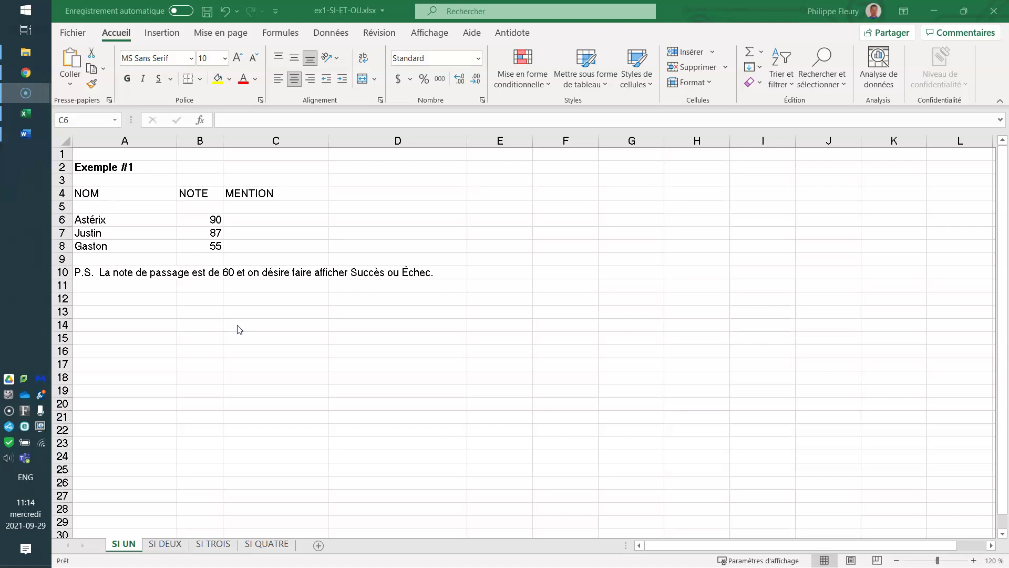
Enter the mentions directly in the MENTION column: Succès in C6 and C7, and Échec in C8
left_click(105, 221)
left_click(199, 218)
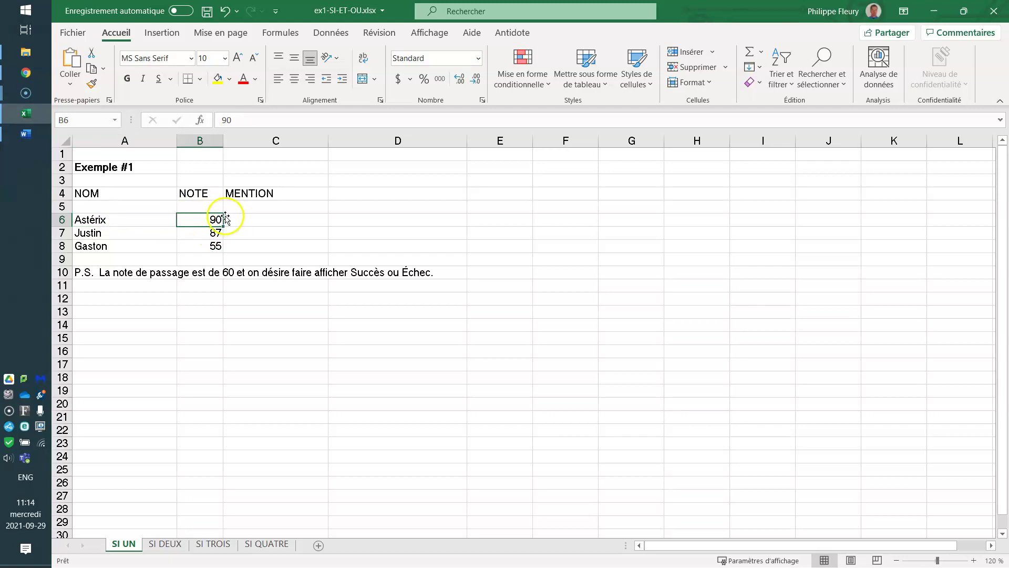
left_click(263, 220)
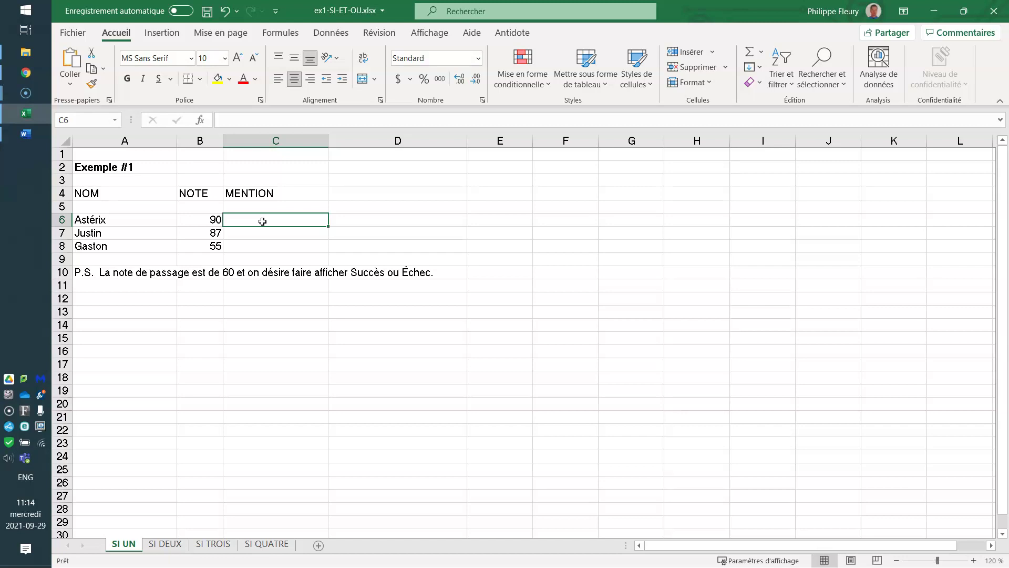
type("Succès")
key("Return")
type("Succès")
key("Return")
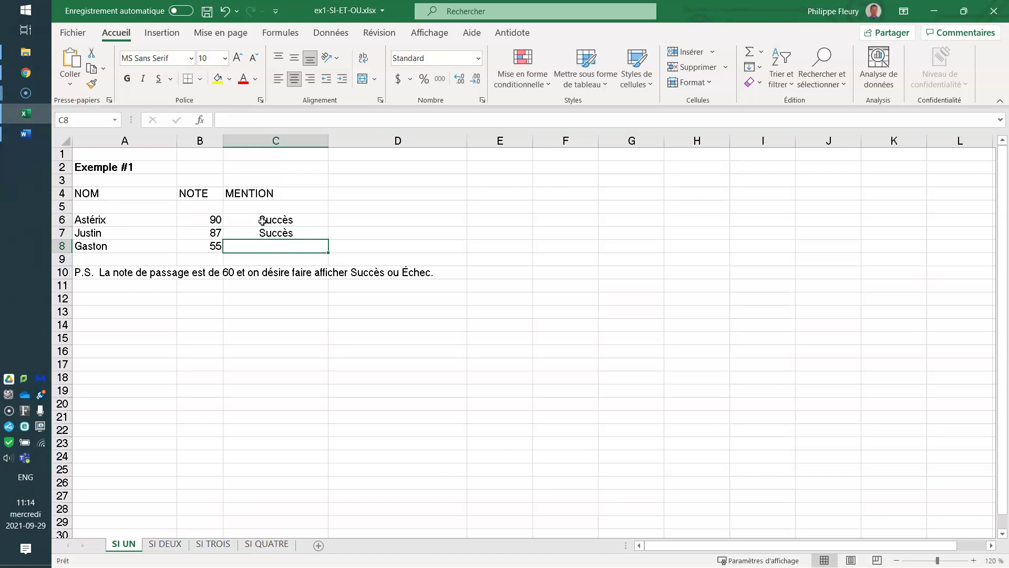
type("Échec")
key("Return")
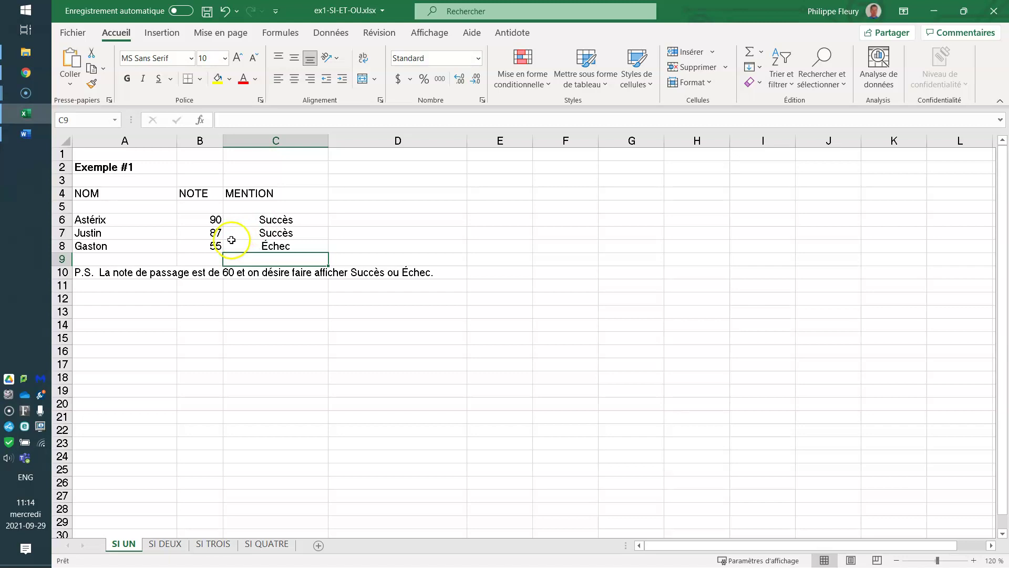
Clear the manually entered mentions from C6:C8
left_click(197, 243)
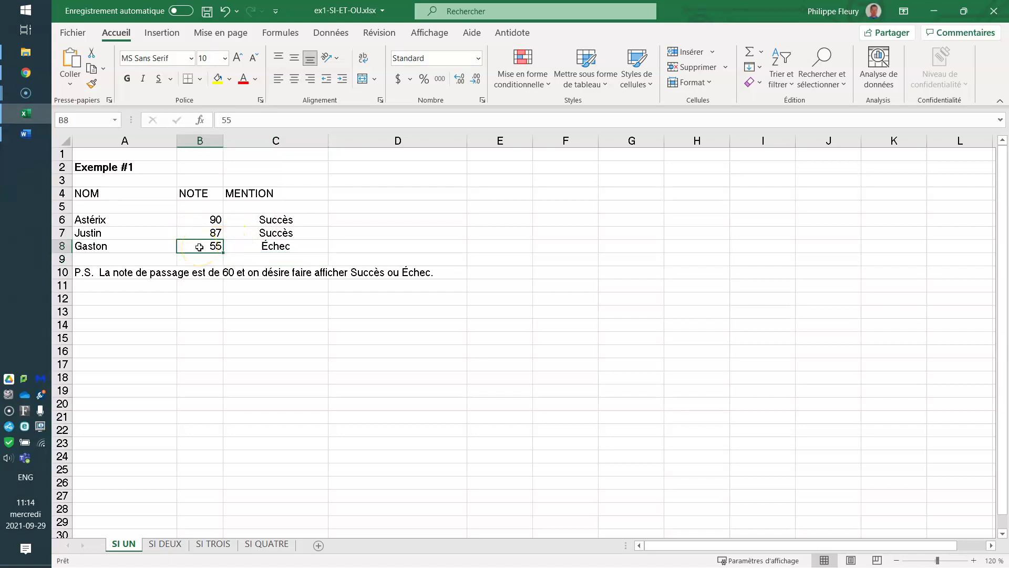
left_click_drag(111, 219, 105, 251)
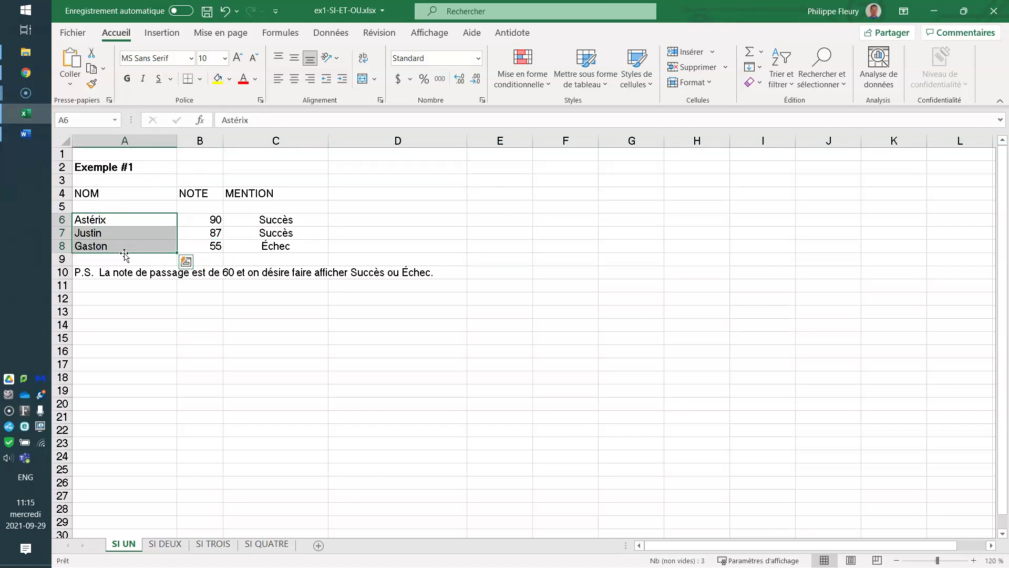
left_click_drag(274, 218, 269, 217)
key("shift+Down")
key("Delete")
key("Up")
key("Down")
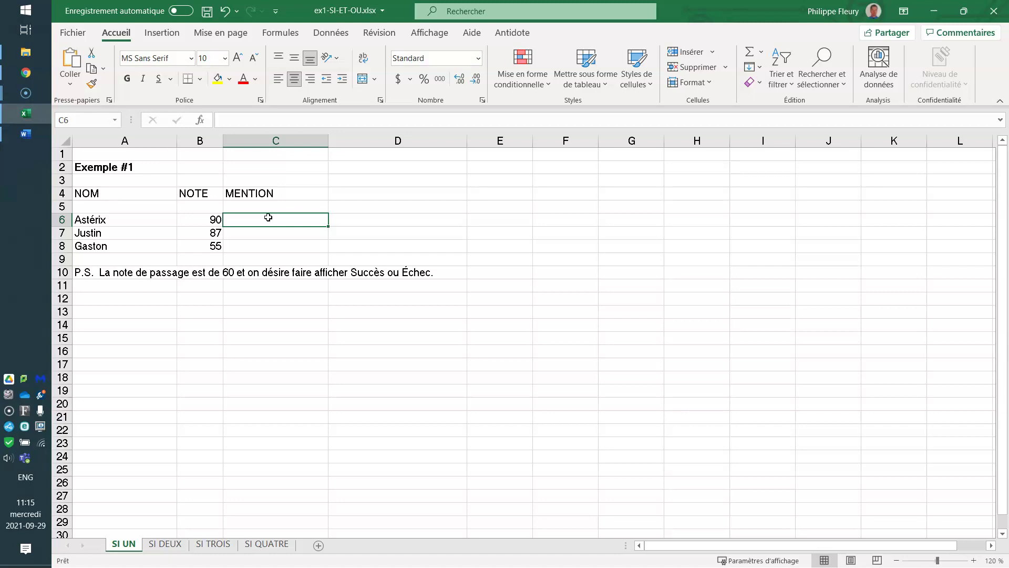
Begin an SI formula in C6 with the logical test B6>=60
type("=S")
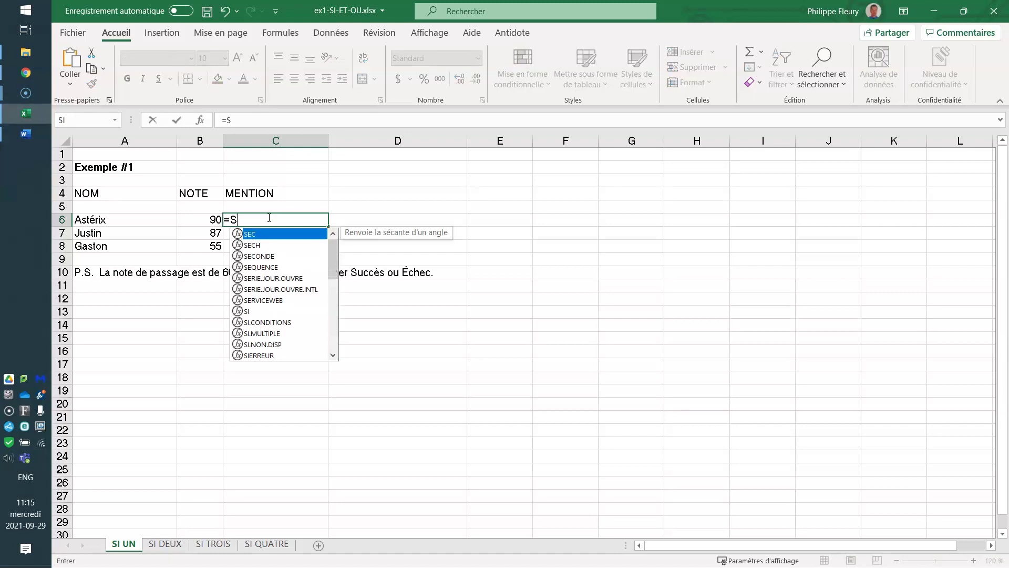
type("I(")
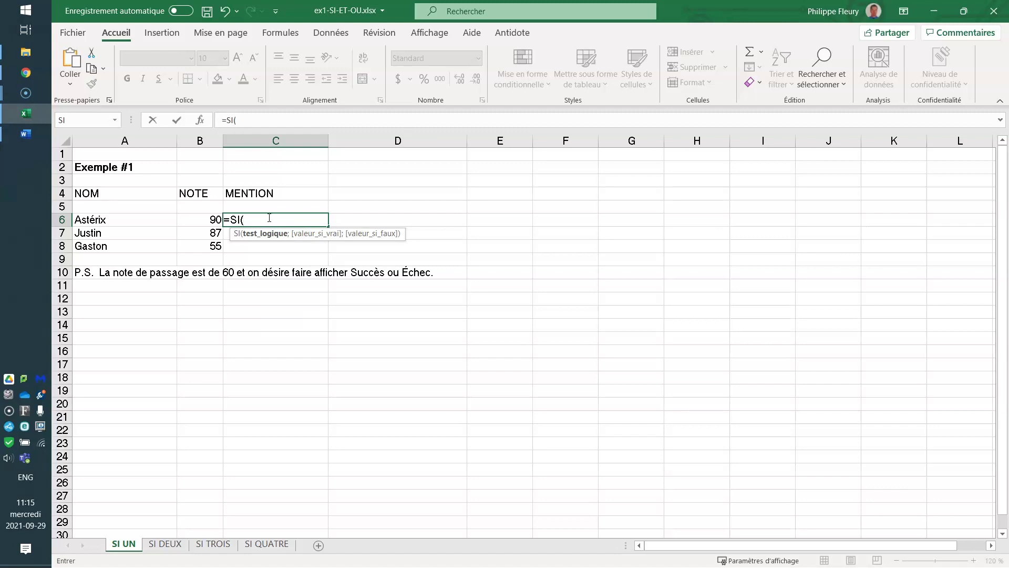
left_click(200, 221)
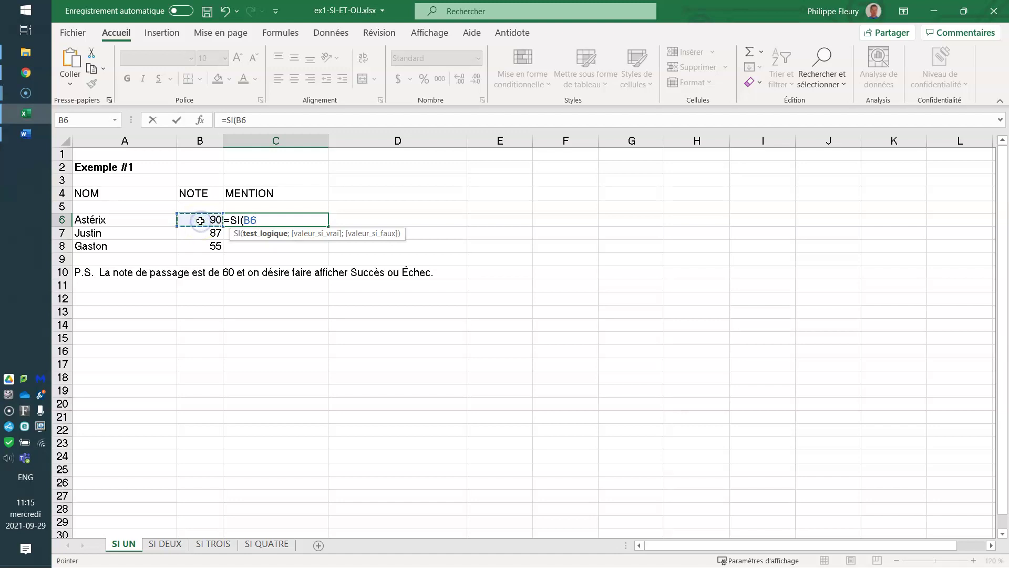
type(">=60")
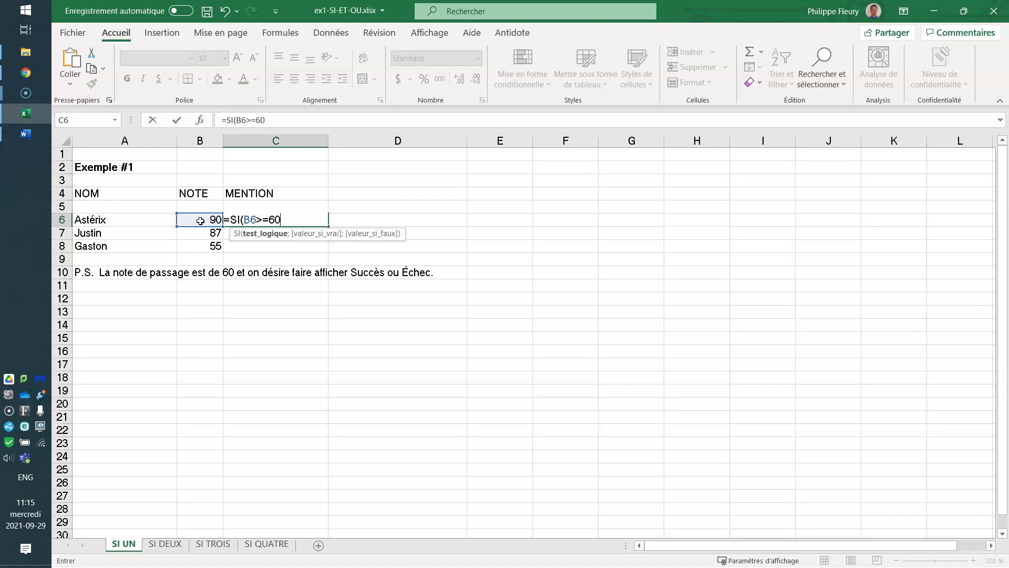
type(";")
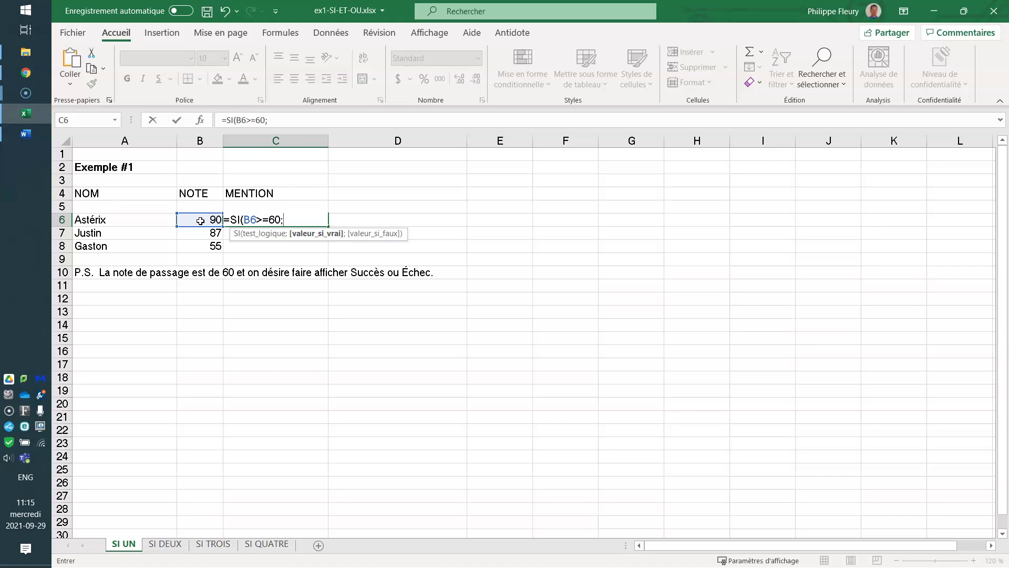
Complete the C6 formula with "Succès" as the value if true and "Échec" as the value if false
type("\"Succ;")
key("BackSpace")
type("ès@")
key("BackSpace")
type("\"")
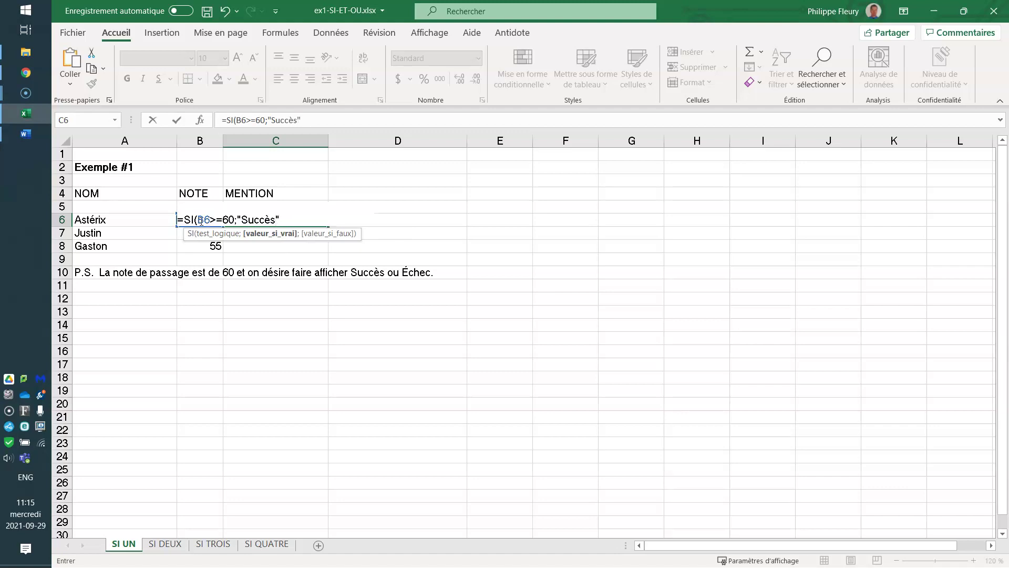
type(";")
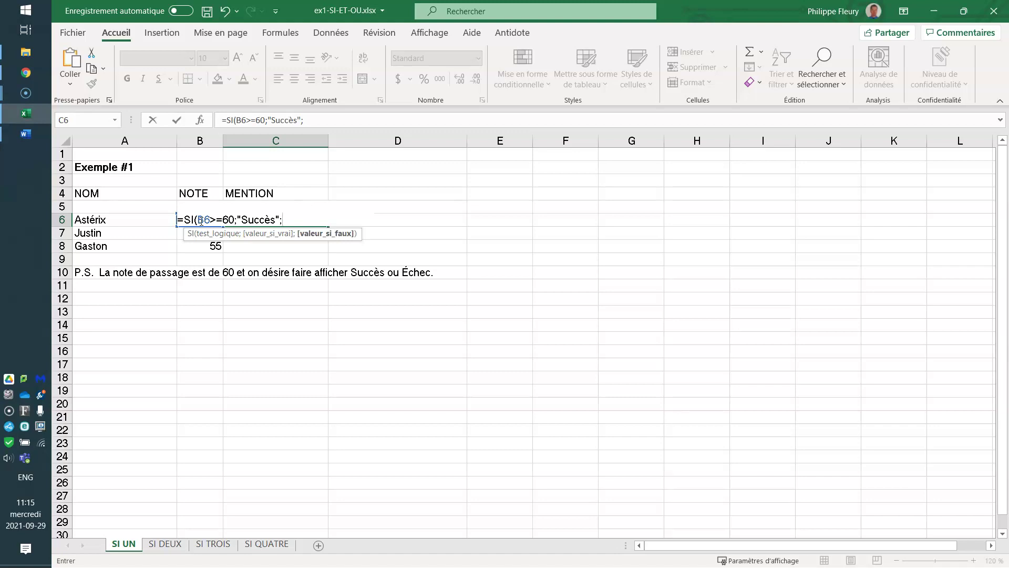
type("@")
key("BackSpace")
type("\"Échec\")")
key("Return")
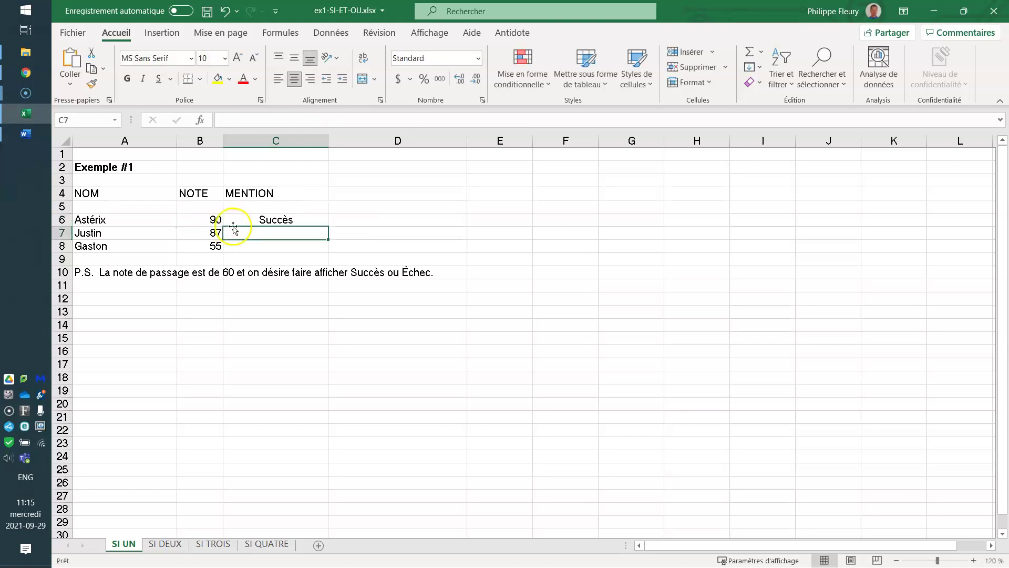
Copy the SI formula from C6 down through C8 and check the filled mentions
left_click(264, 220)
left_click_drag(328, 225, 323, 248)
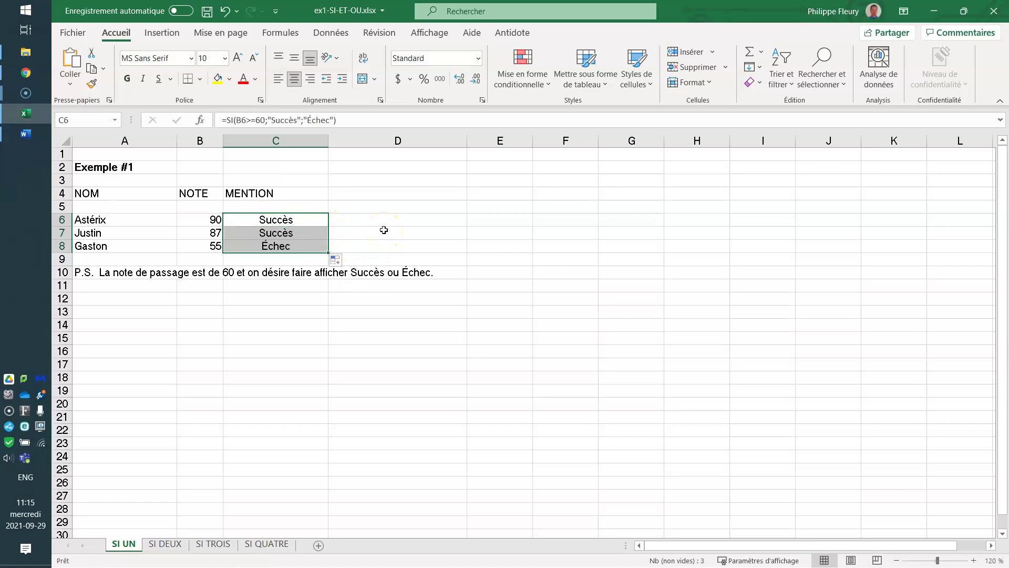
left_click(384, 229)
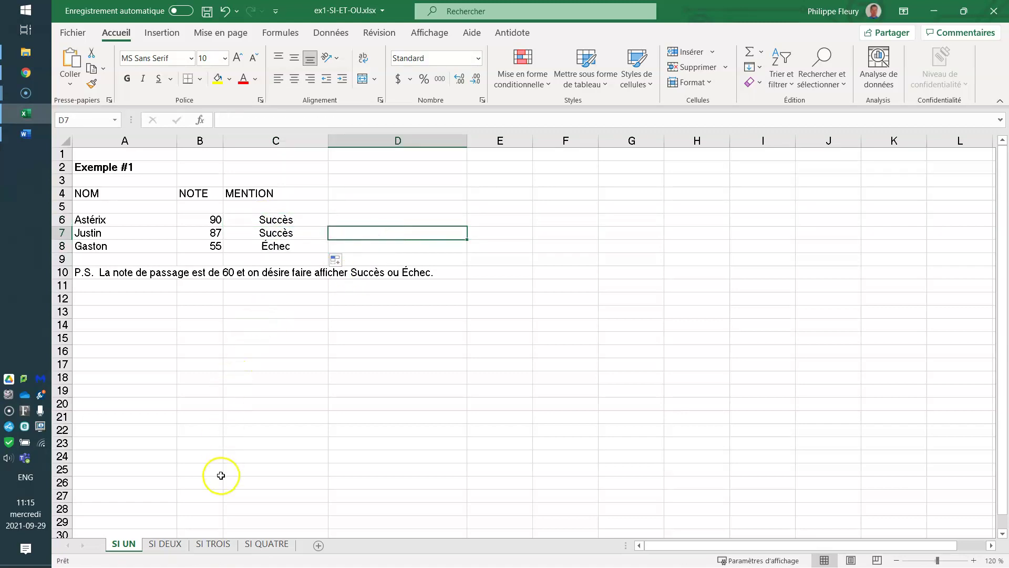
left_click(267, 245)
left_click_drag(270, 220, 314, 247)
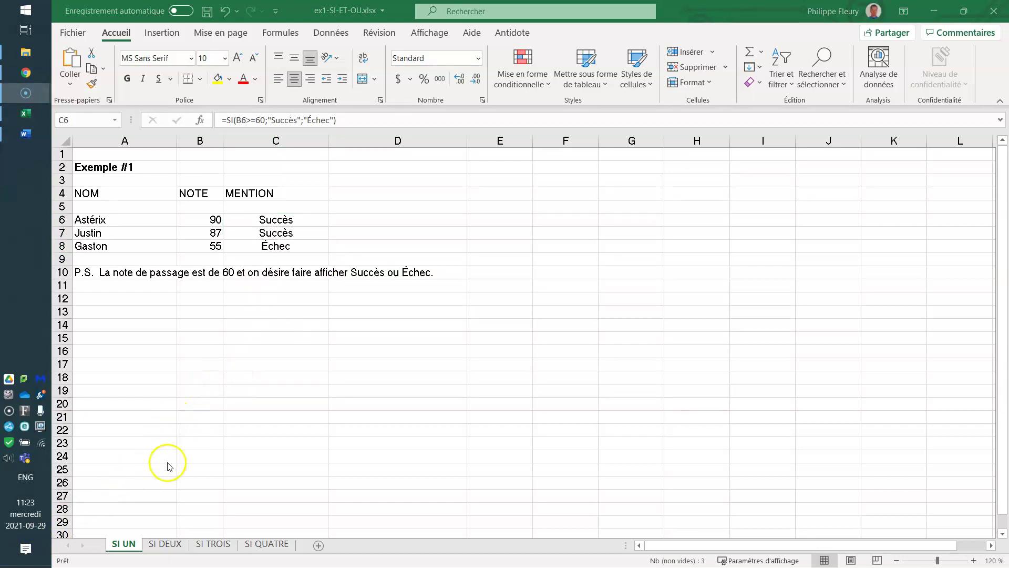
Open the SI DEUX sheet and review the first client's code and amount due in row 6
left_click(153, 541)
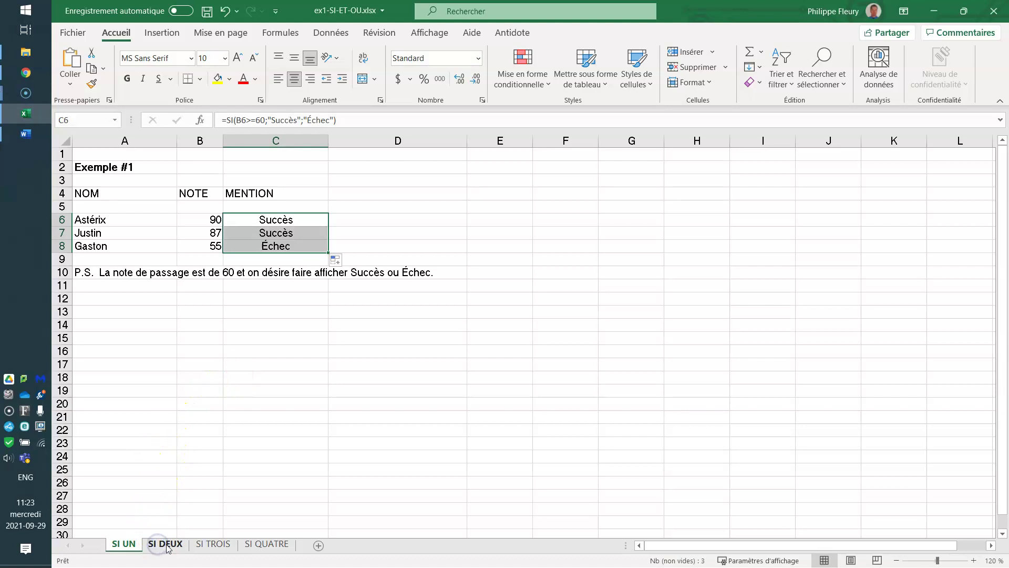
left_click(153, 541)
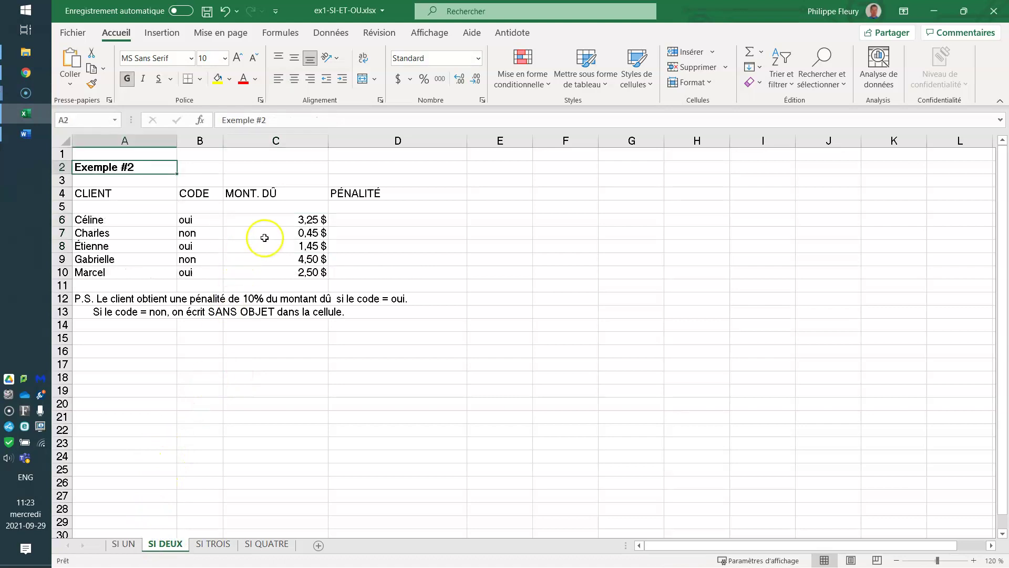
left_click(348, 224)
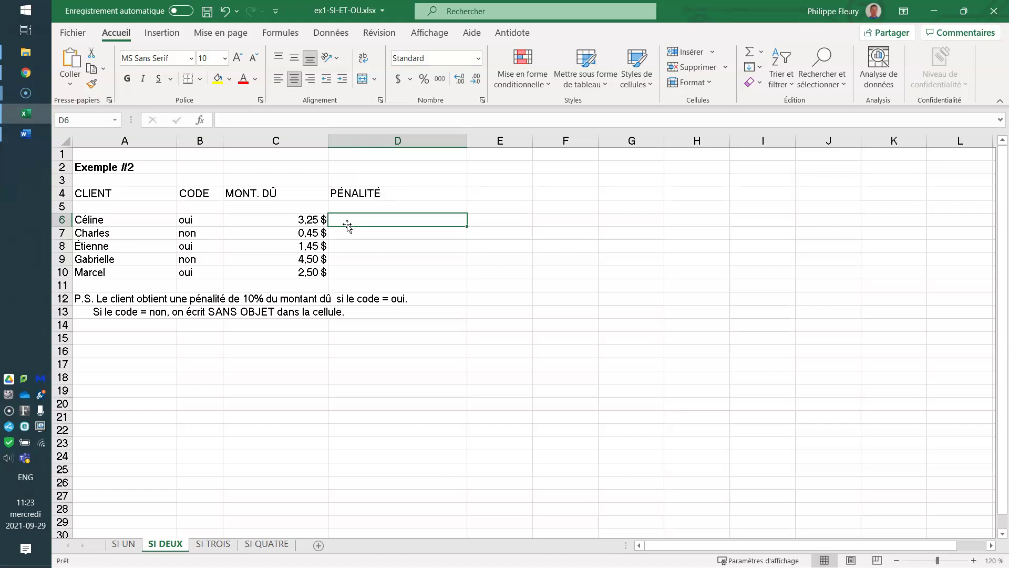
left_click(186, 220)
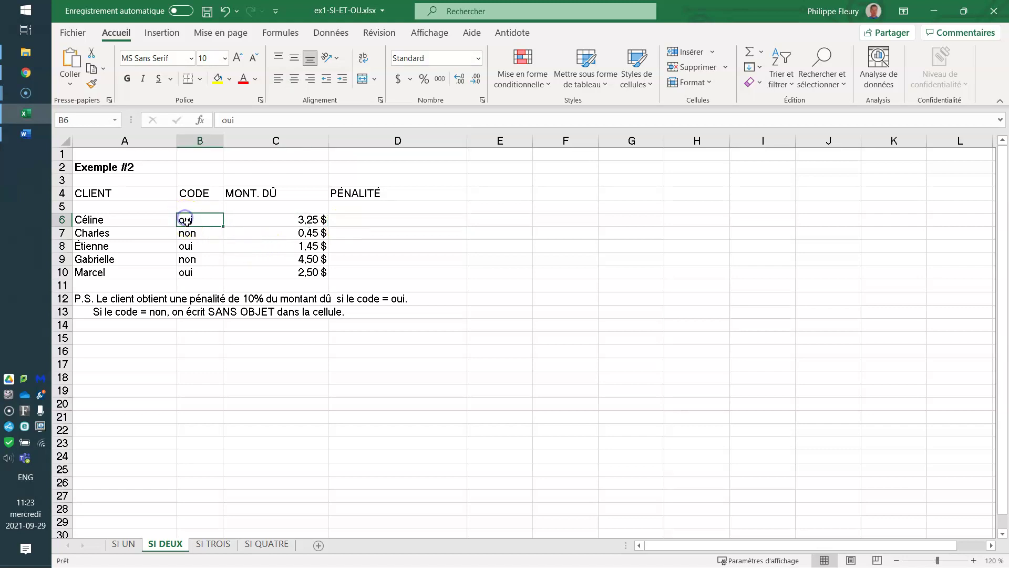
left_click(138, 221)
left_click(208, 220)
left_click(305, 220)
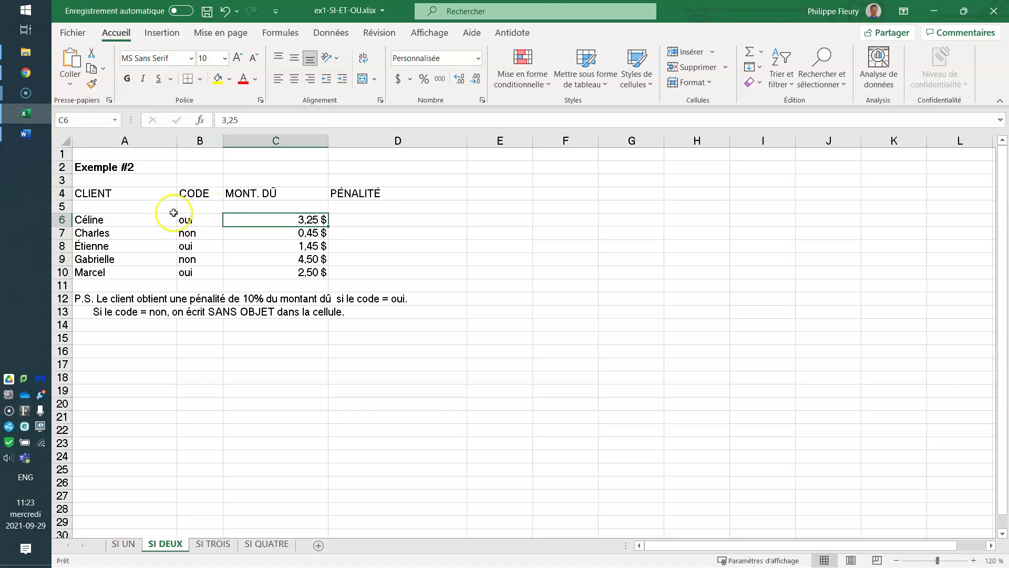
Begin an SI formula in D6 of the PÉNALITÉ column with the logical test B6="oui"
left_click(354, 221)
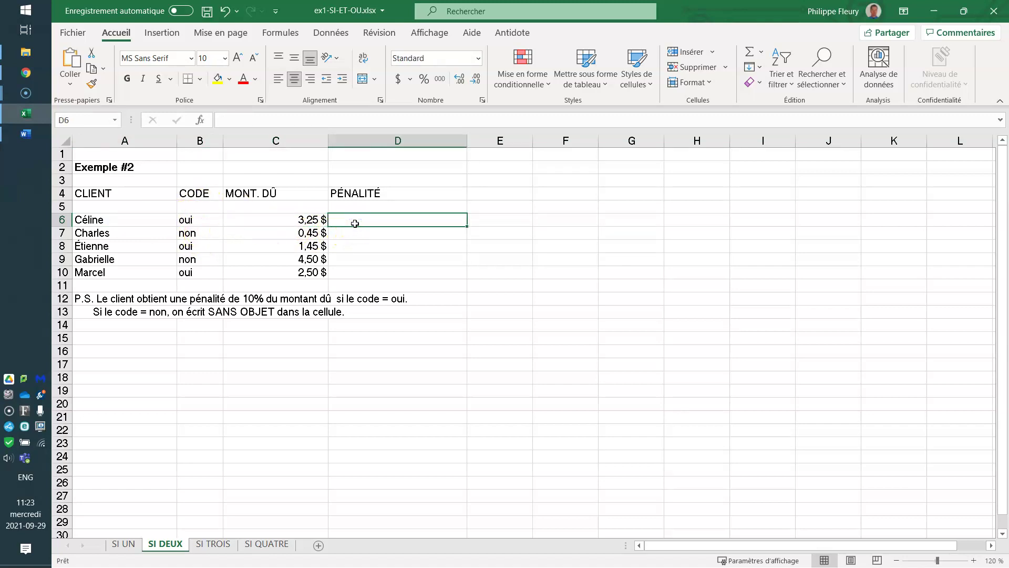
type("=")
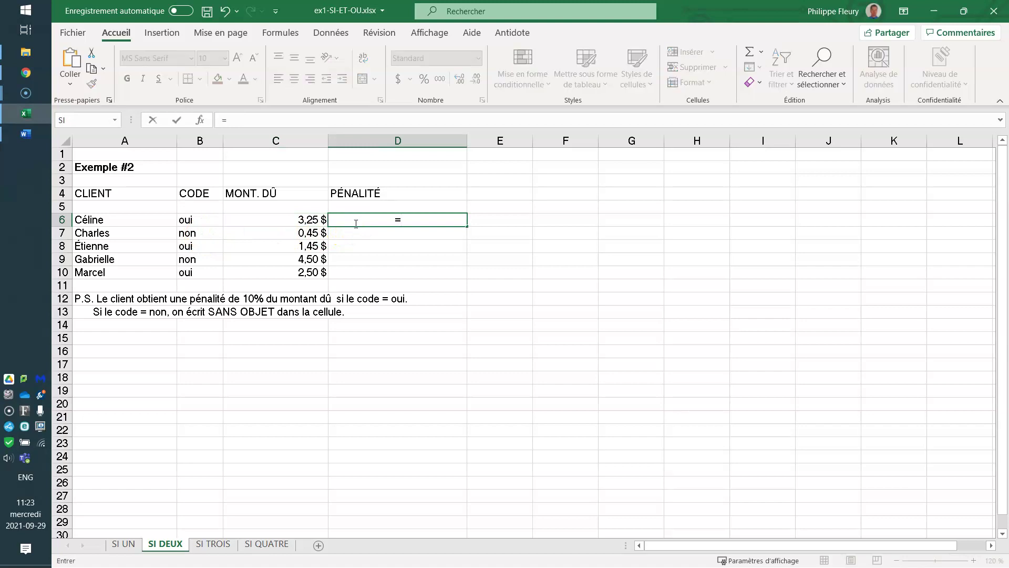
key("BackSpace")
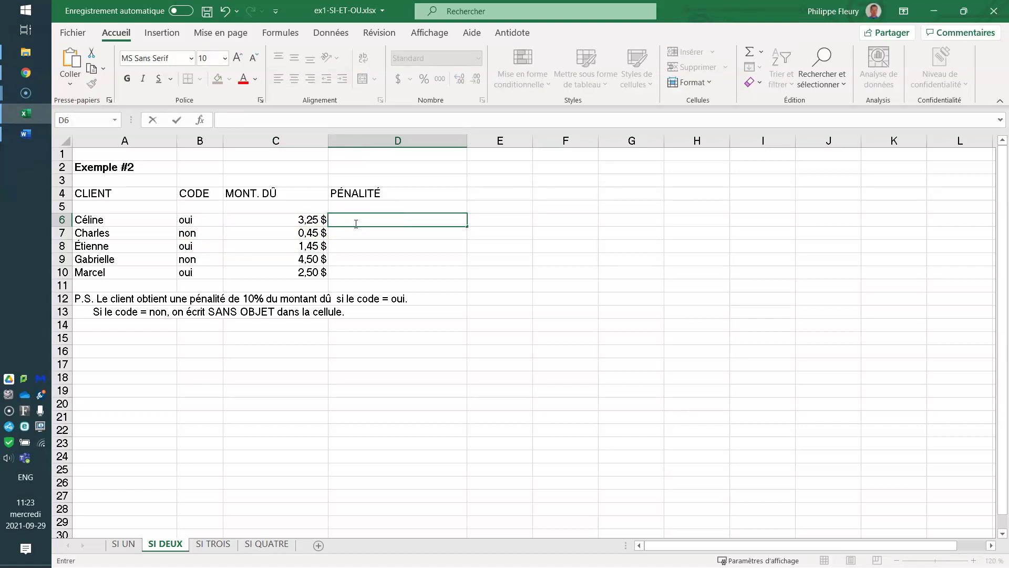
left_click(346, 120)
type("=")
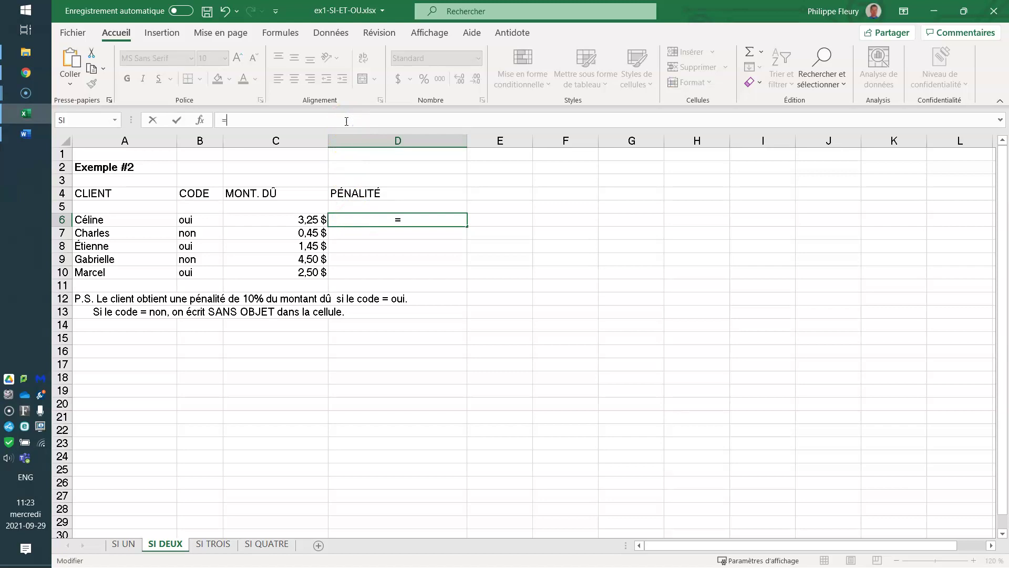
type("SI(")
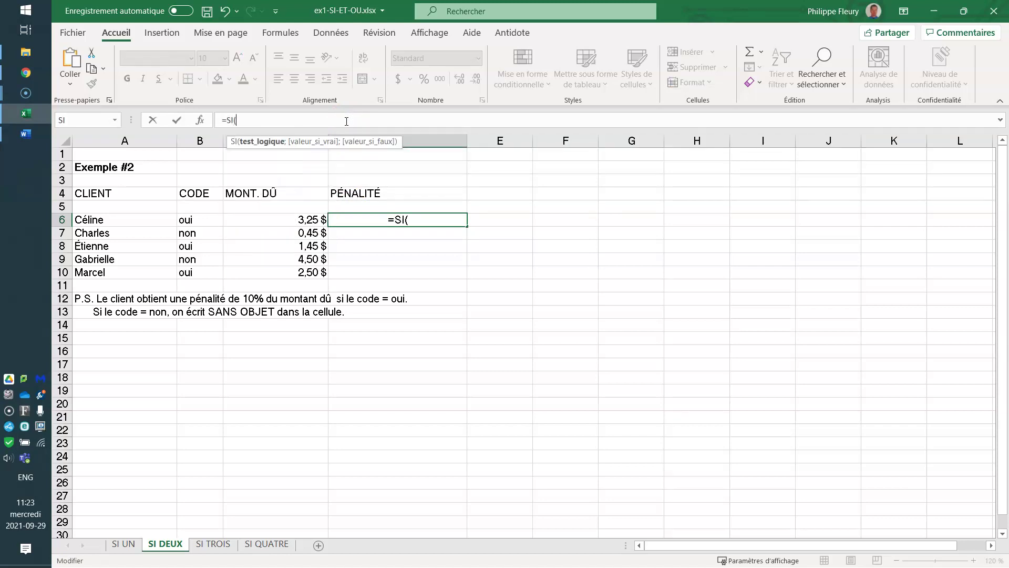
left_click(197, 220)
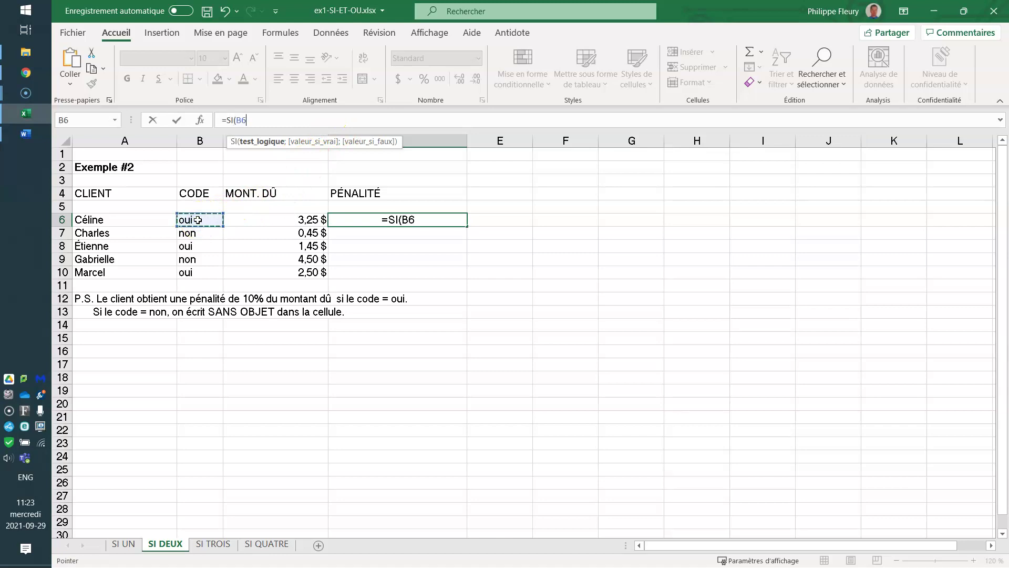
type("=@")
key("BackSpace")
type("\"oui\"")
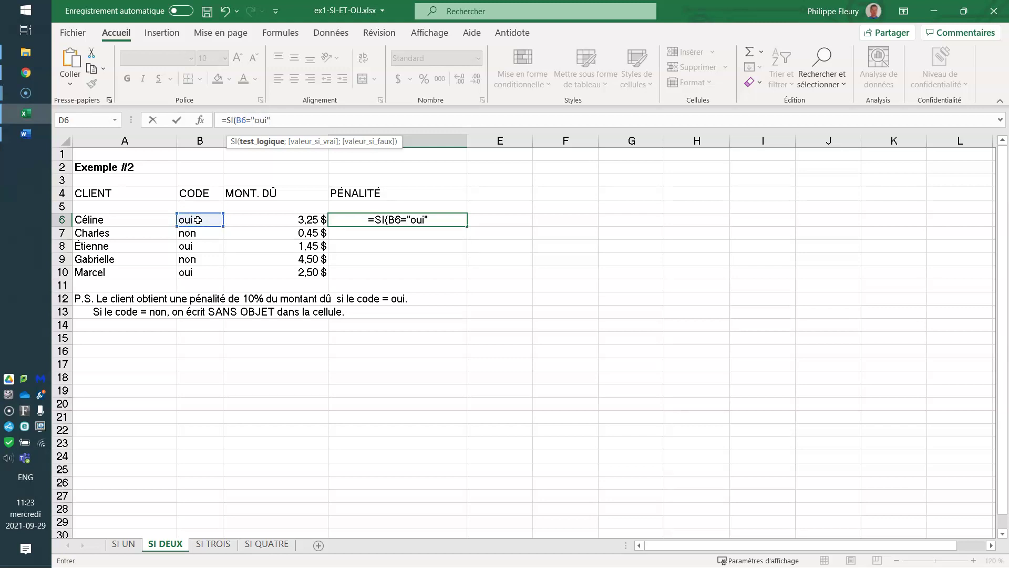
type(";")
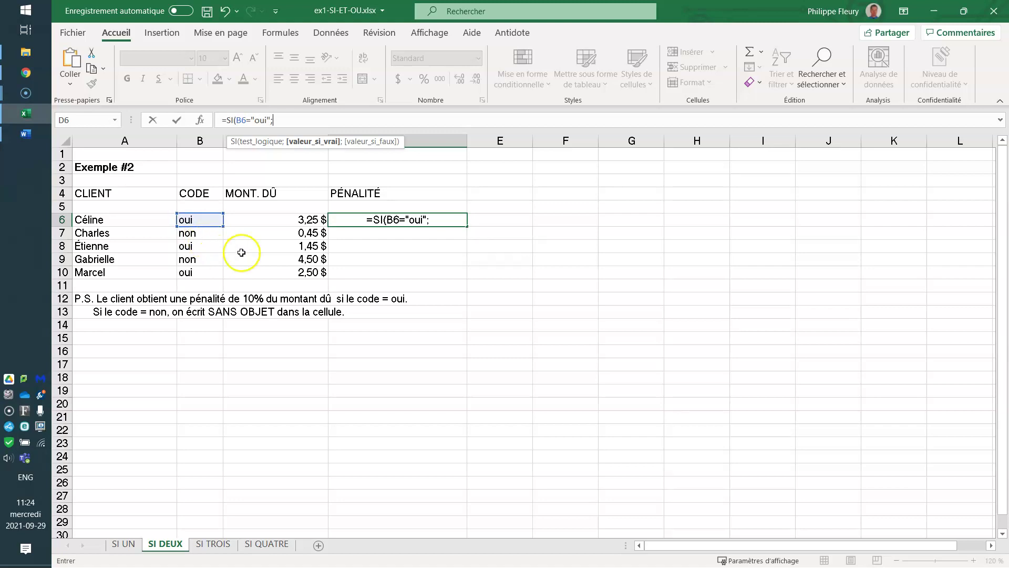
Complete the D6 formula with C6*10% as the value if true and "Sans objet" as the value if false
left_click(300, 220)
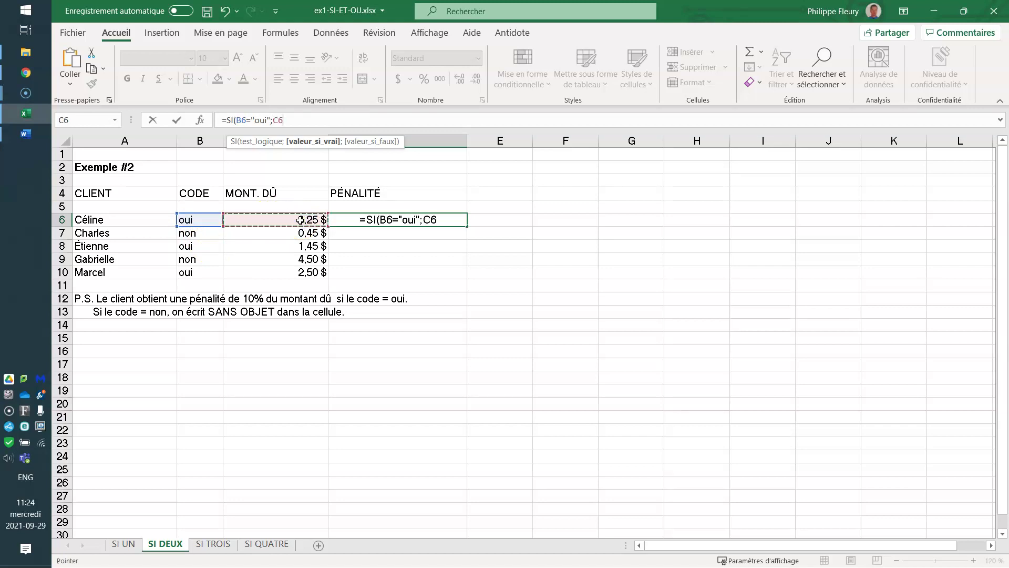
type("*10")
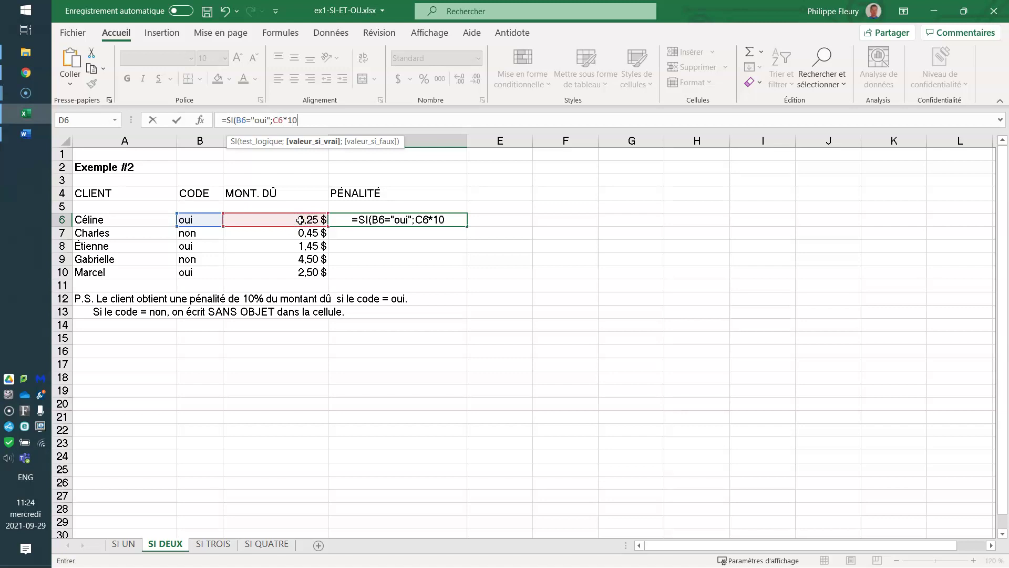
type("%")
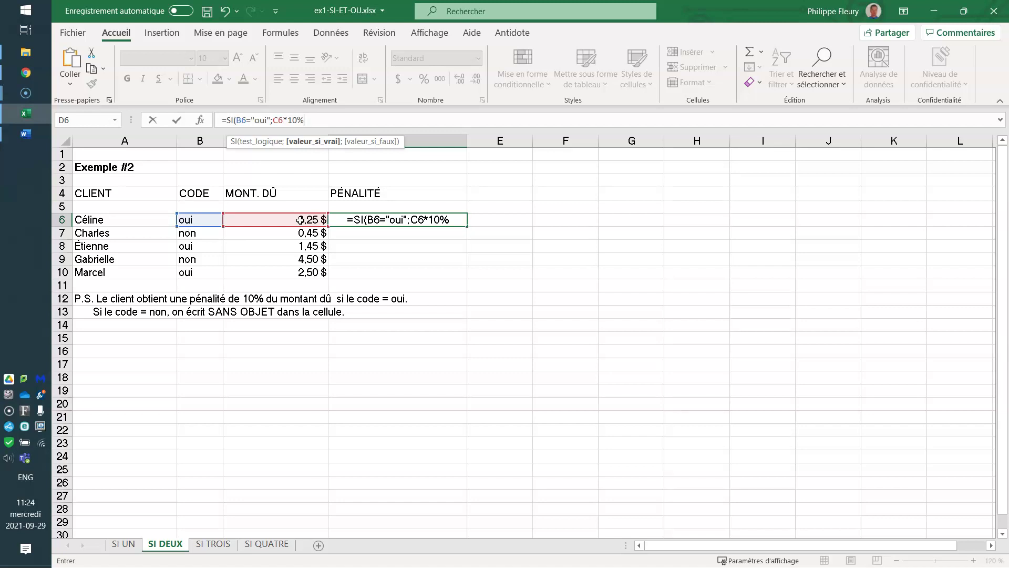
type(";")
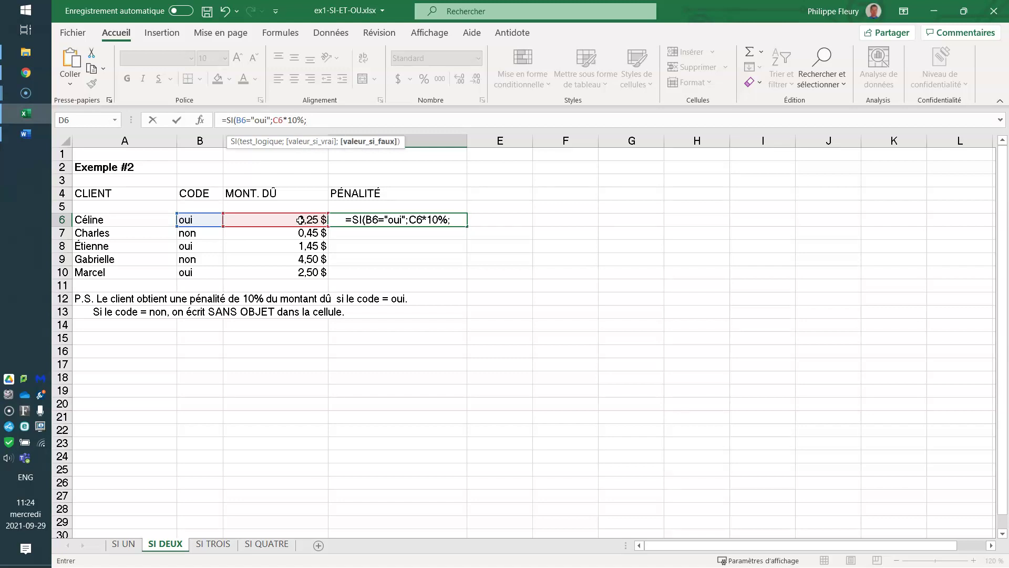
type("\"")
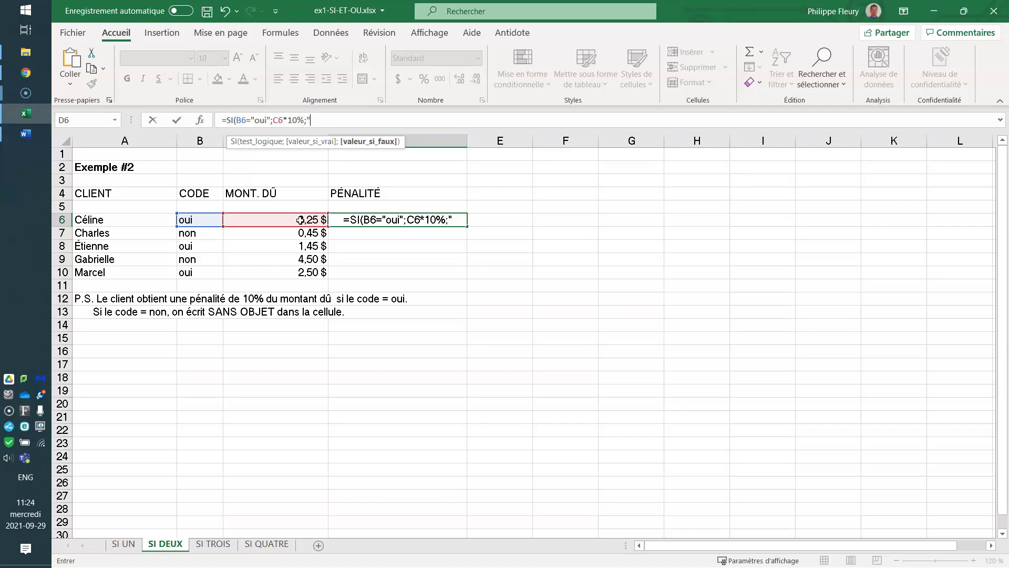
type("Sans objet\"")
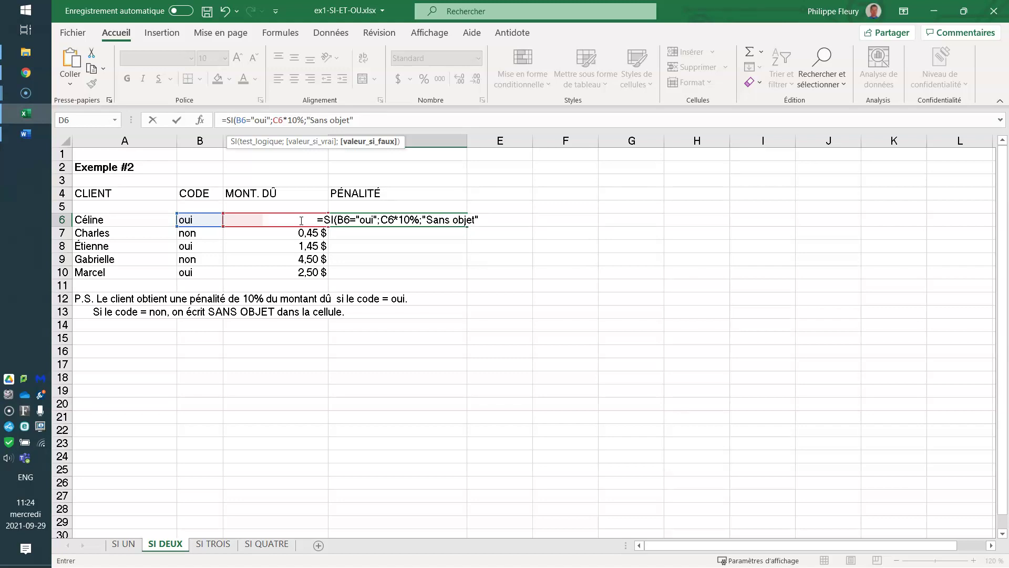
type(")")
key("Return")
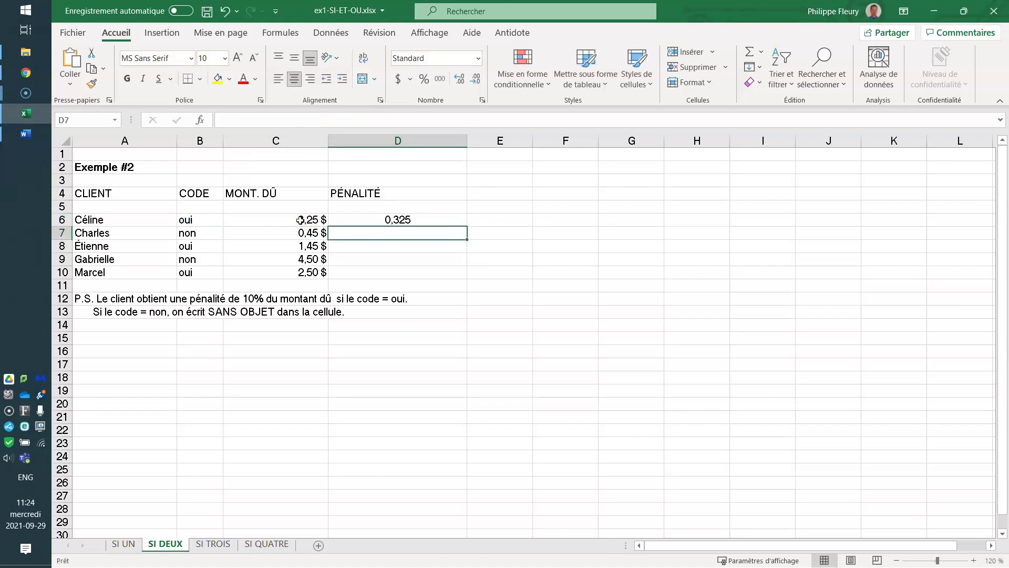
Apply the dollar accounting format to D6, copy its formula down through D10, and check the filled penalties
left_click(394, 220)
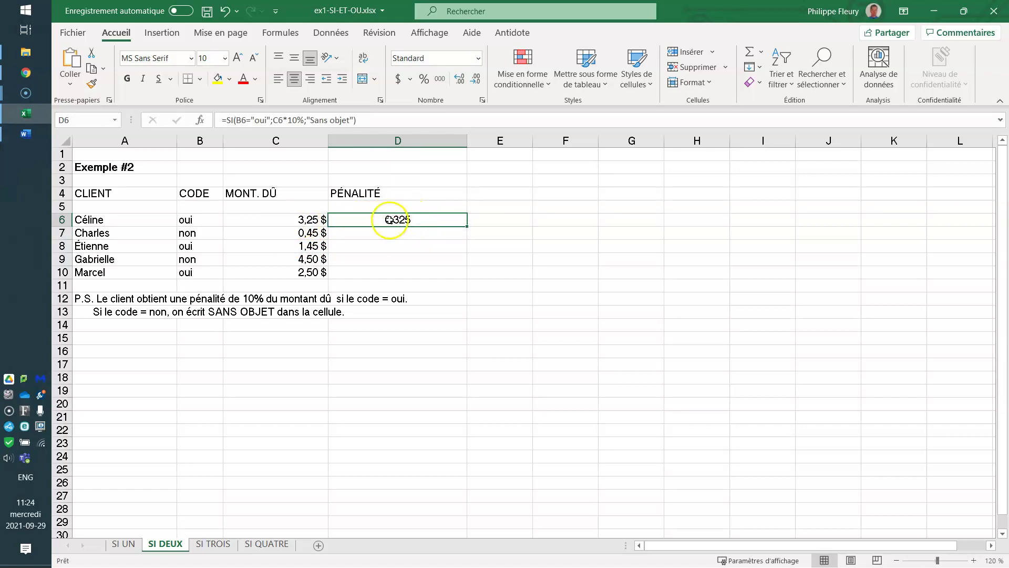
left_click(397, 80)
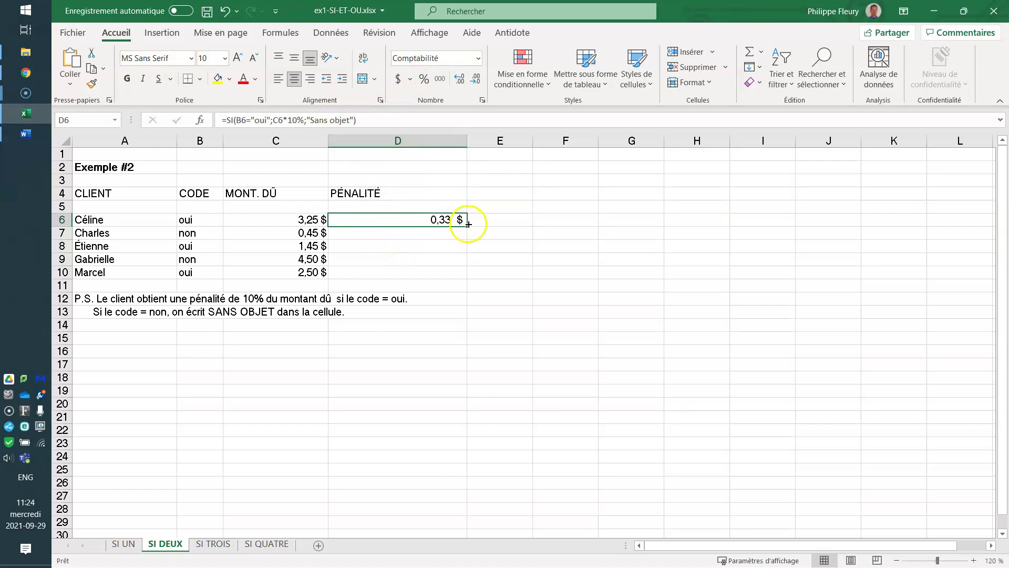
left_click_drag(467, 225, 450, 274)
left_click(417, 309)
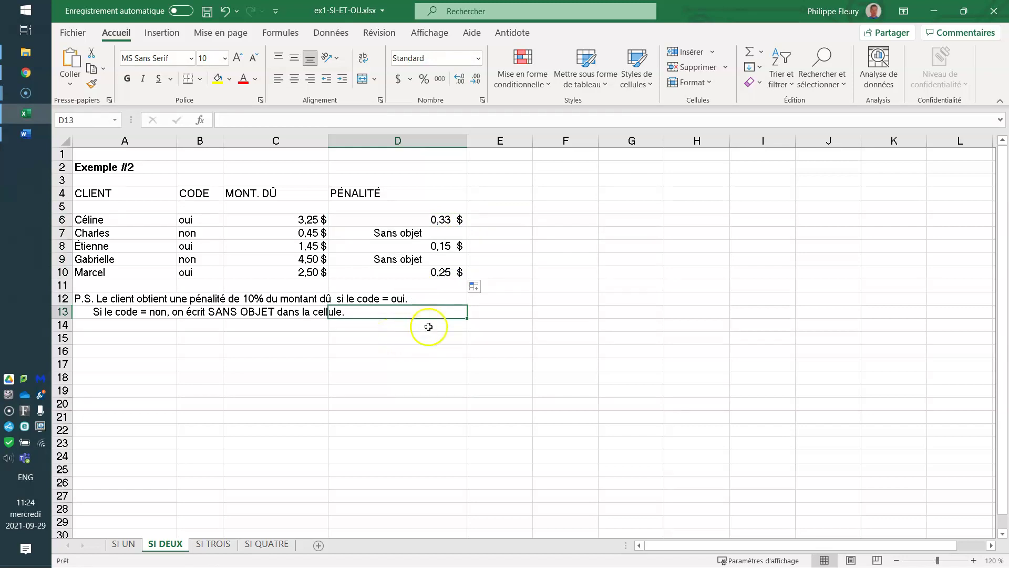
left_click(429, 246)
left_click(428, 272)
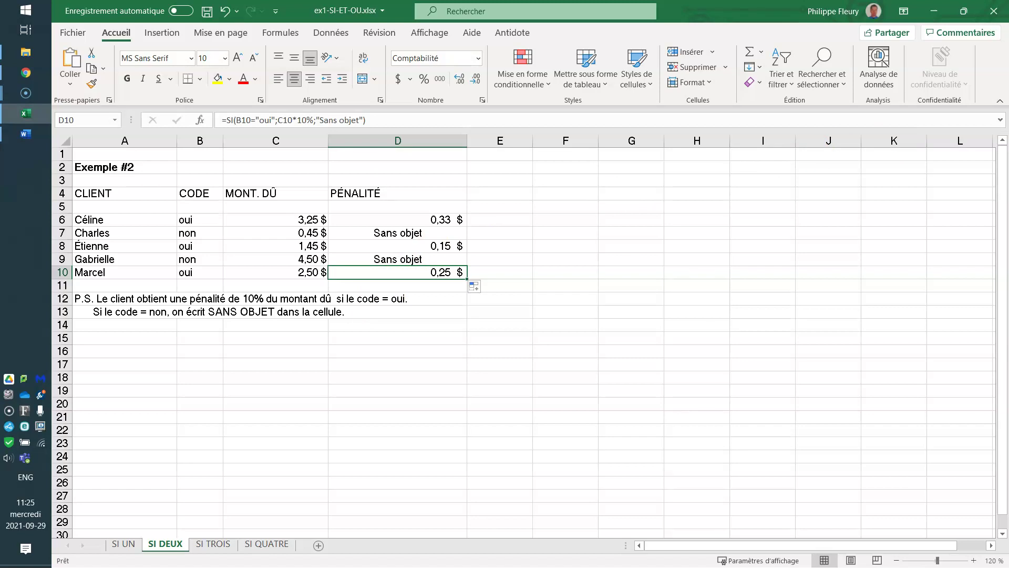
Open the SI TROIS sheet and examine the TRAVAIL and SALAIRE entries in rows 6 and 7 against the two scholarship conditions
left_click(212, 544)
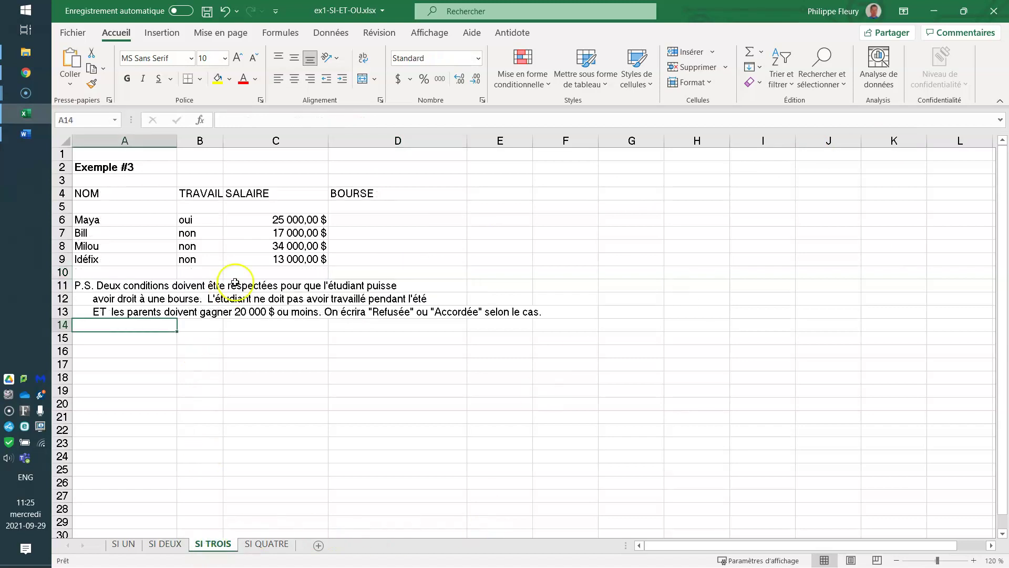
left_click(367, 220)
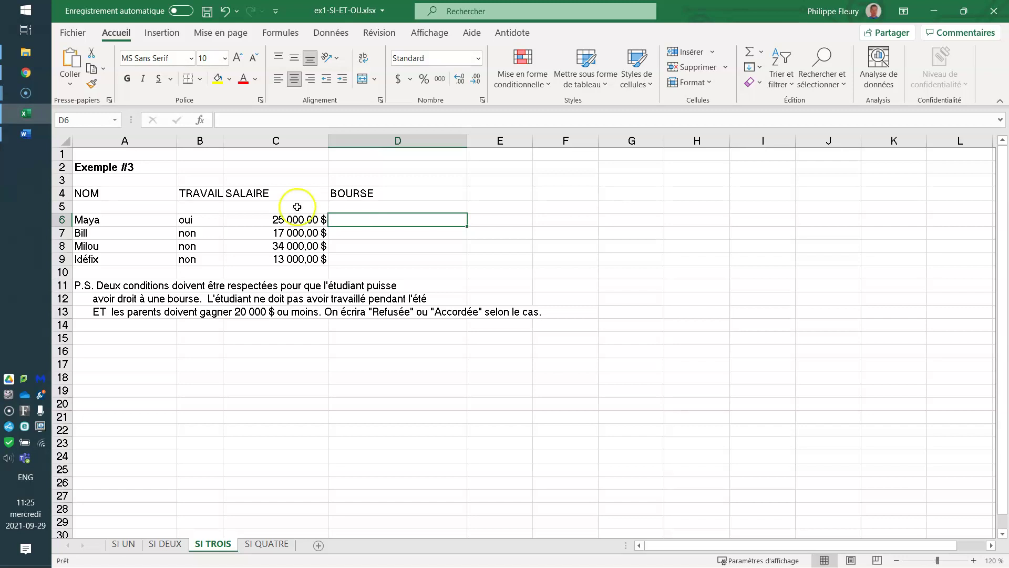
left_click(193, 236)
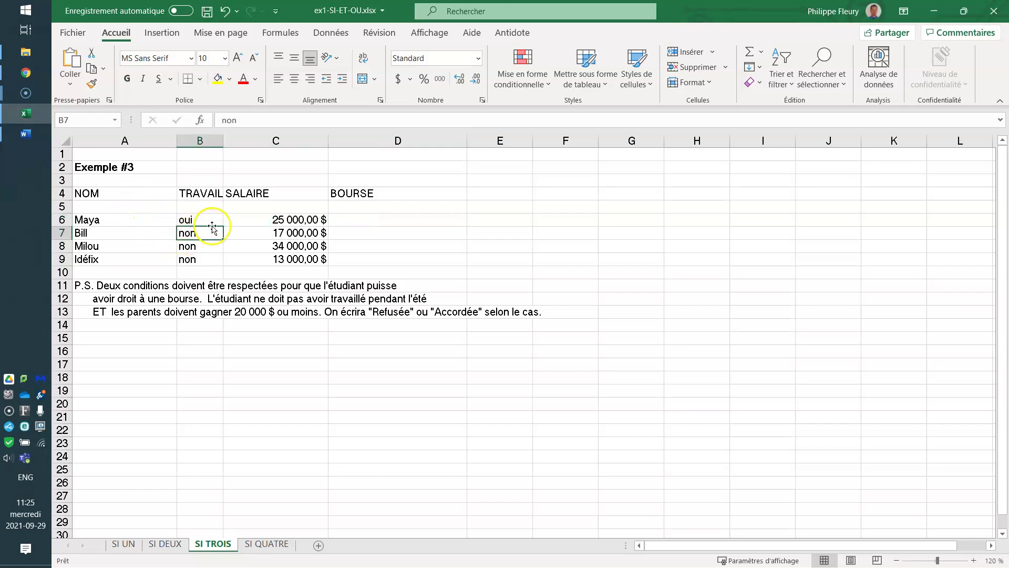
left_click(278, 234)
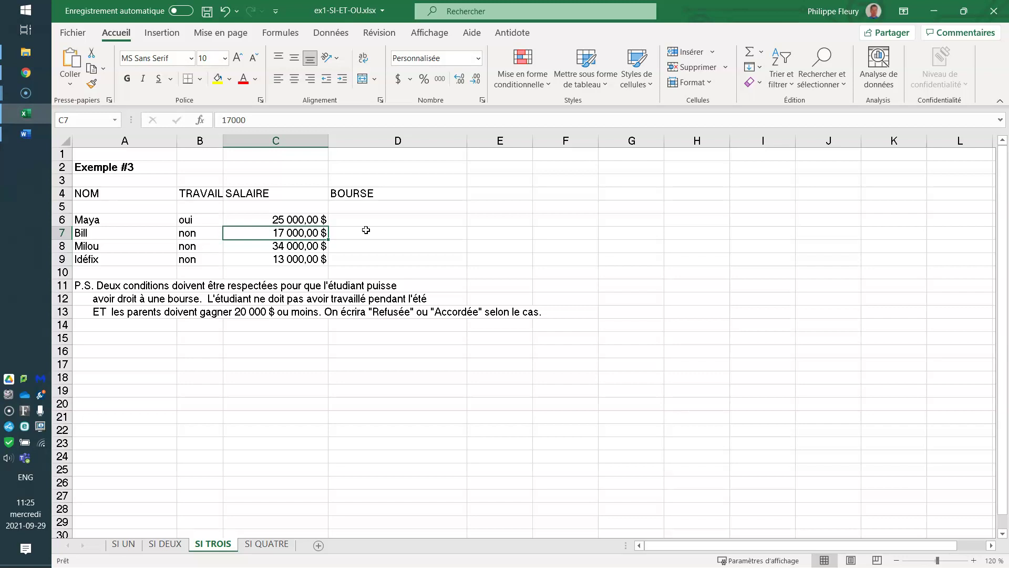
left_click_drag(195, 233, 263, 233)
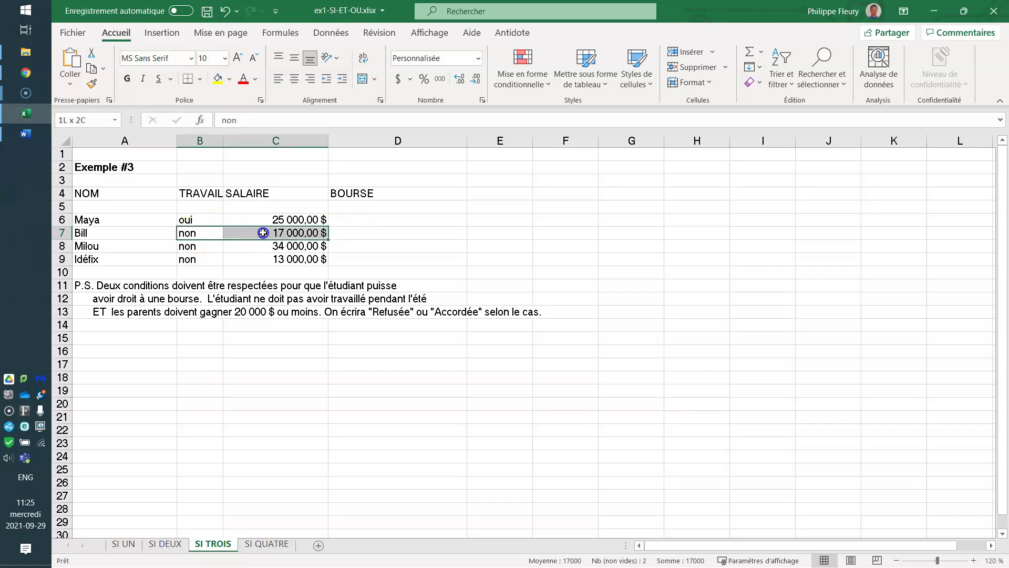
left_click(219, 219)
left_click(222, 220)
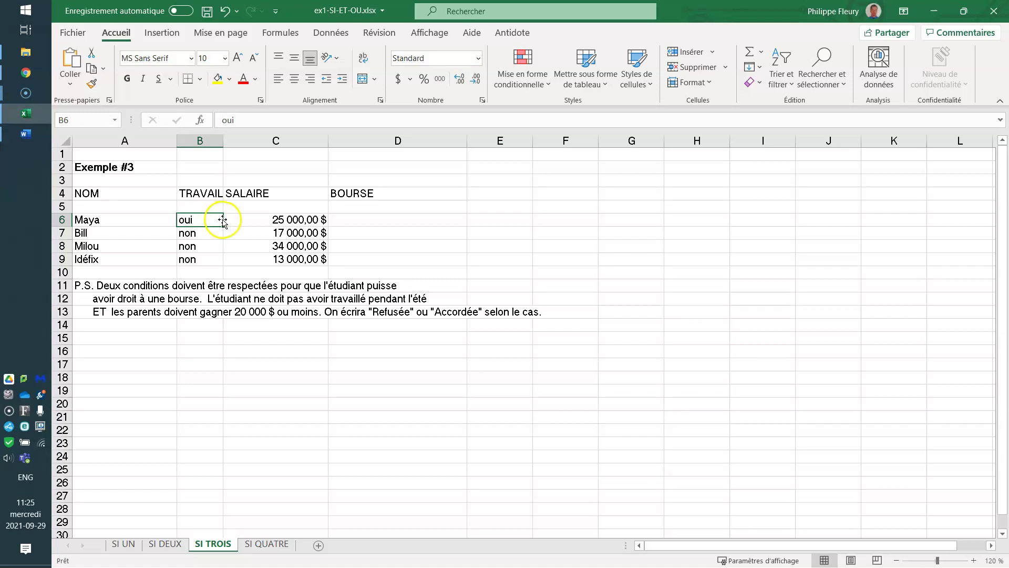
left_click(274, 220)
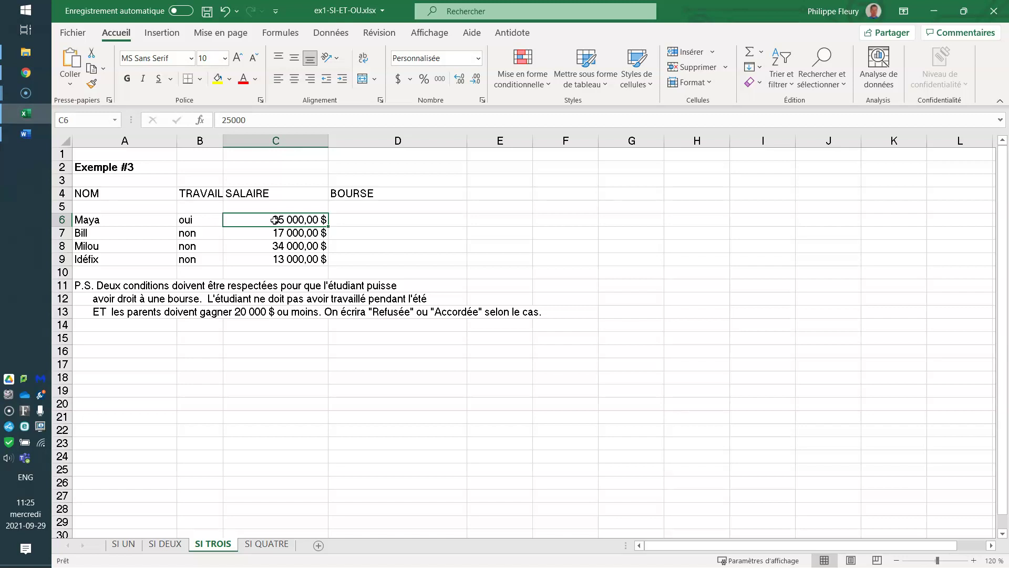
left_click(191, 233)
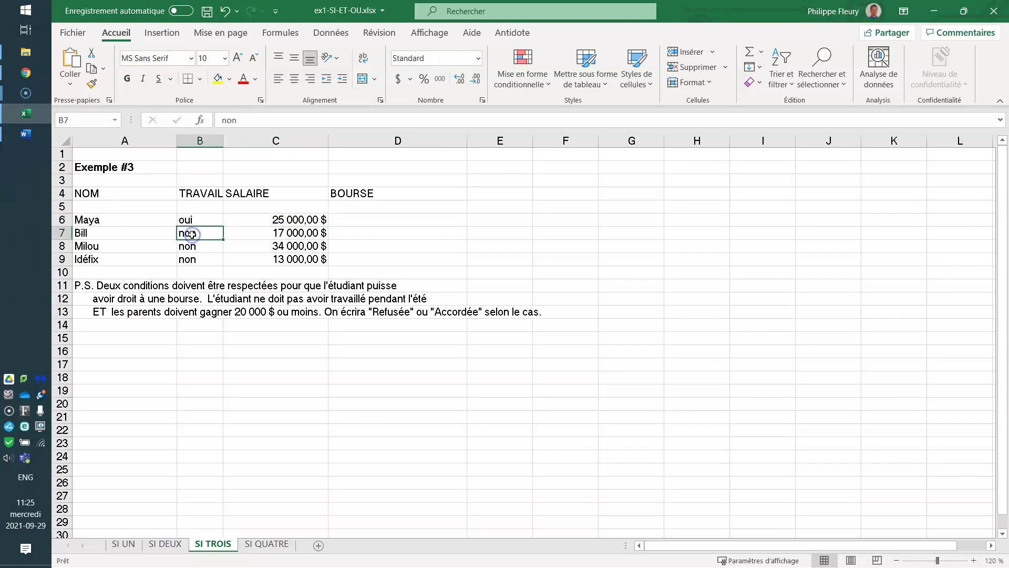
left_click(272, 234)
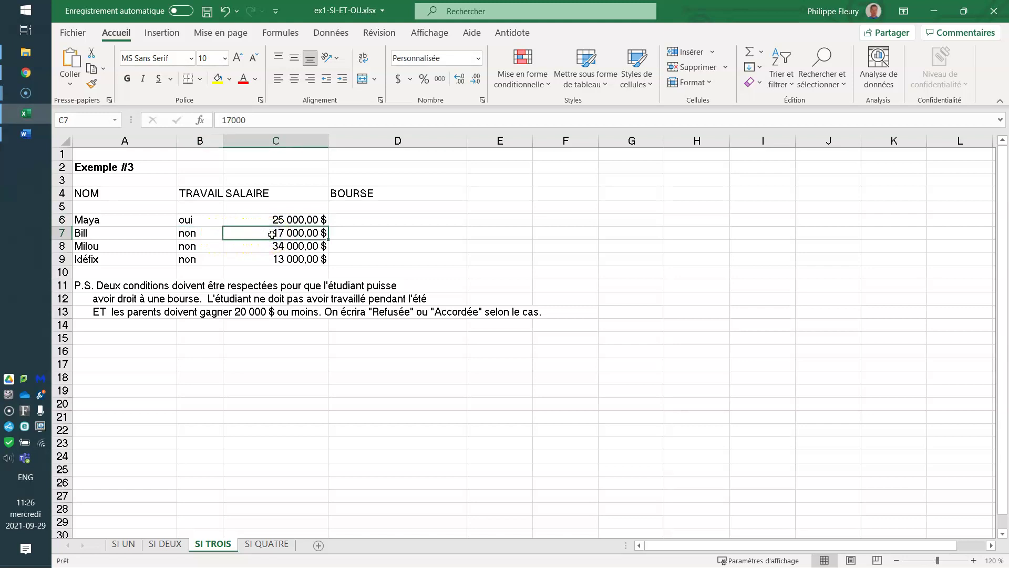
Enter the formula =ET(B6="non";C6<=20000) in D6 of the BOURSE column
left_click(346, 220)
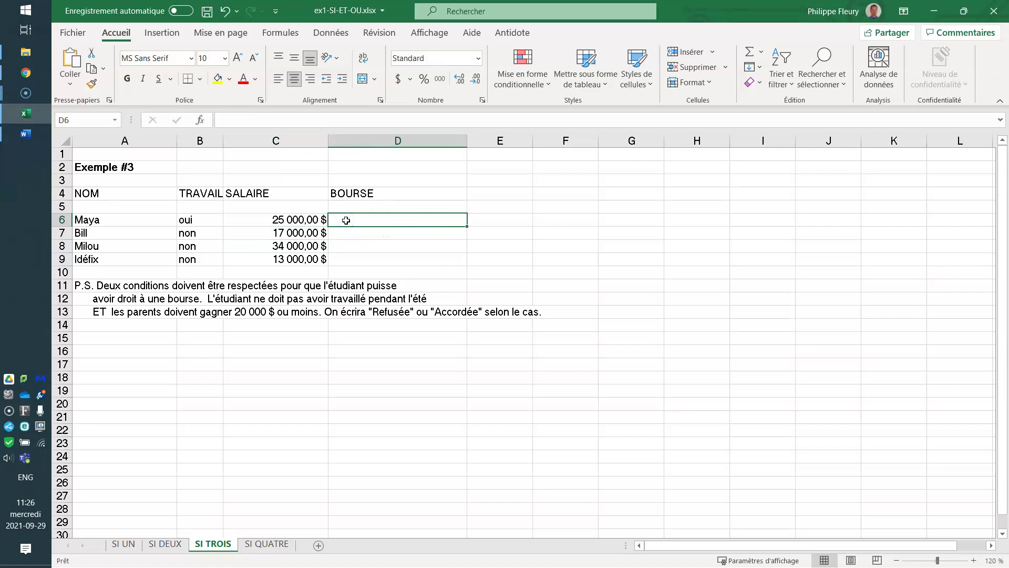
double_click(346, 220)
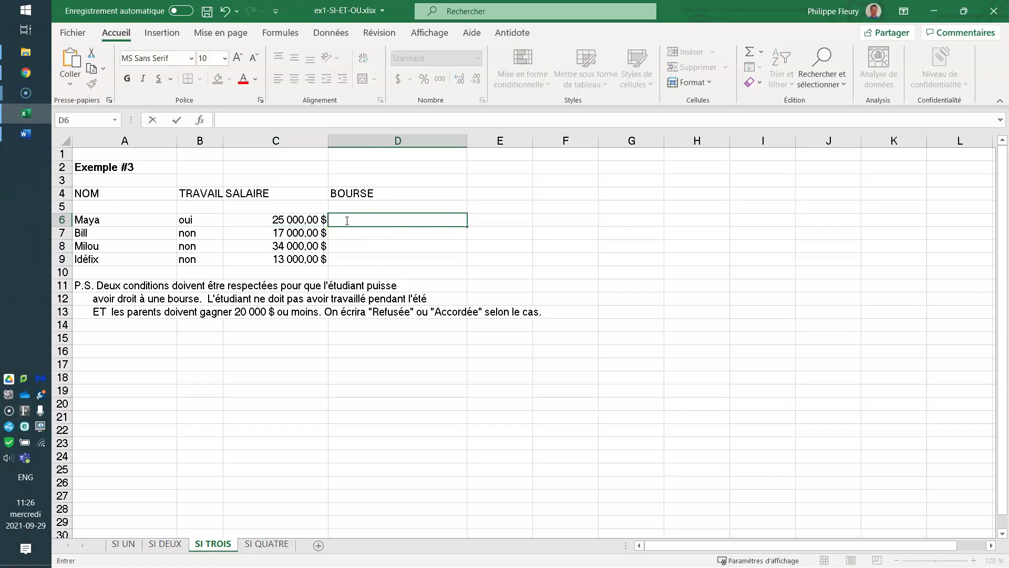
left_click(308, 122)
type("=ET(")
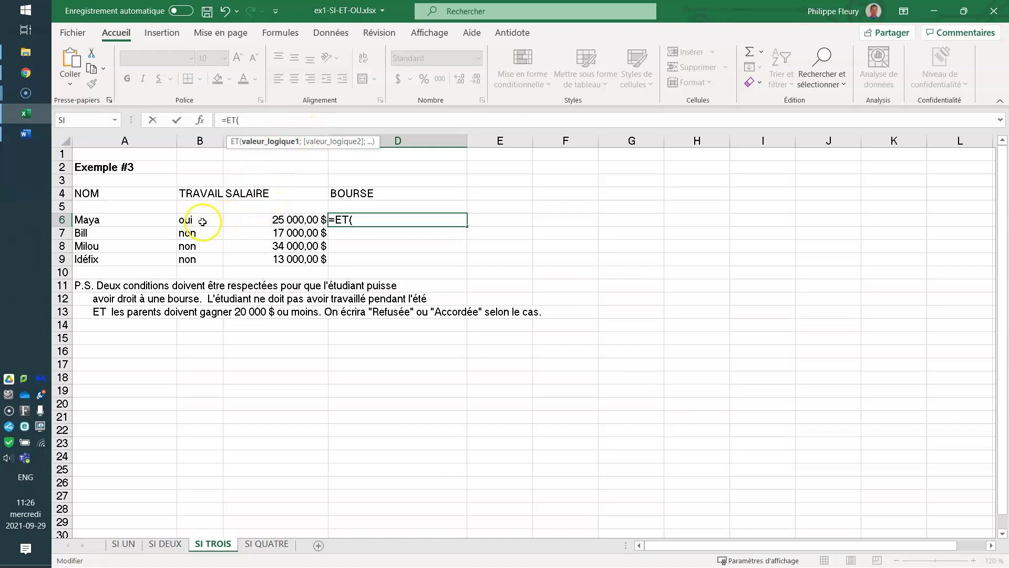
left_click(202, 221)
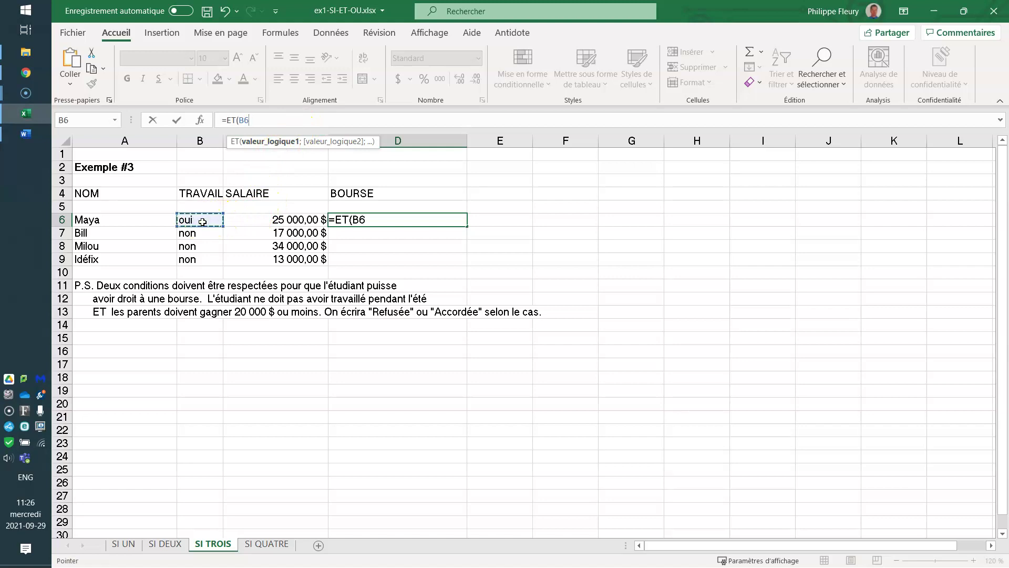
type("=\"non\";")
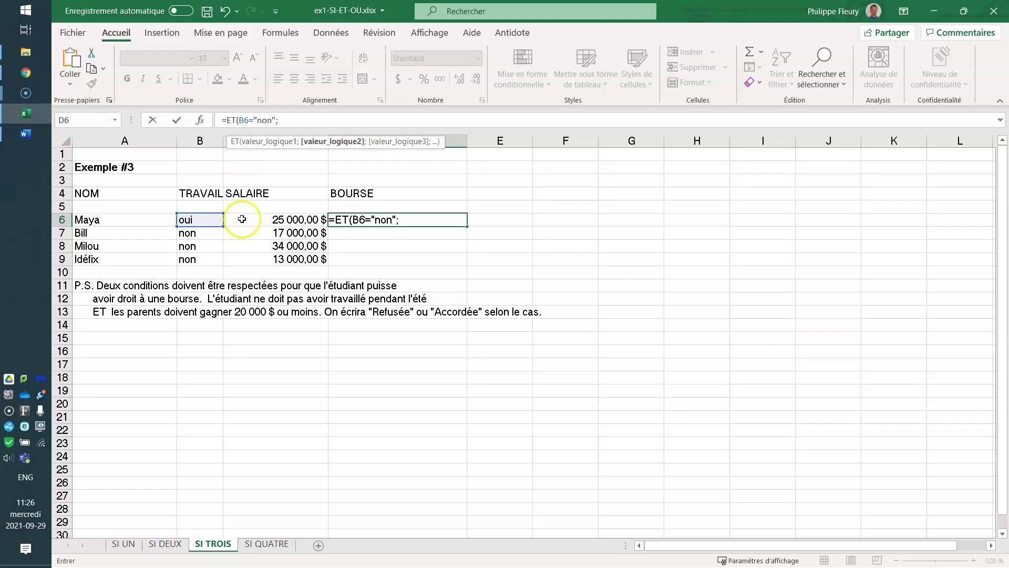
left_click(260, 219)
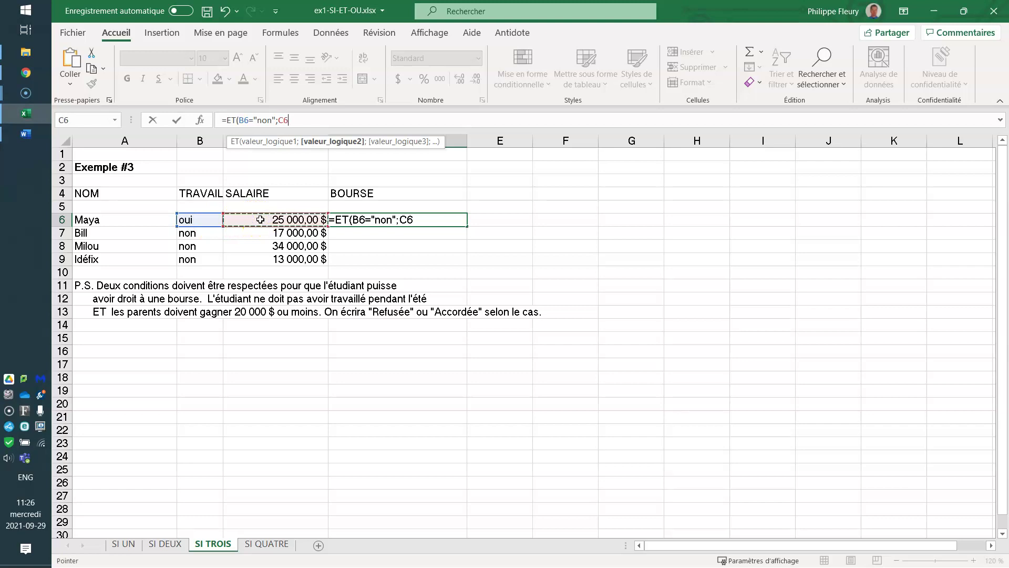
type("<=20000)")
key("Return")
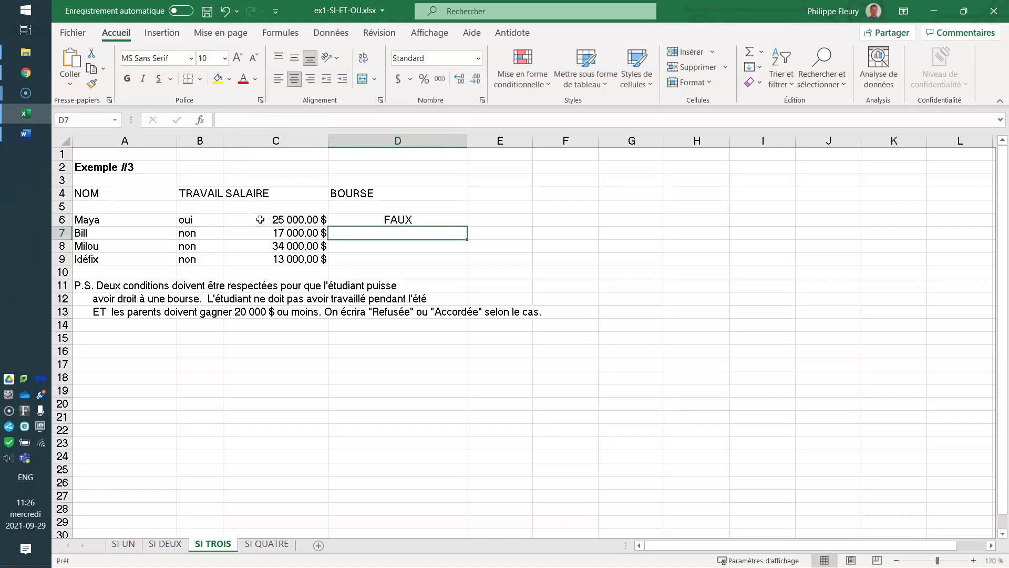
Copy the ET formula from D6 down through D9 and check rows 6 and 8 against their TRAVAIL and SALAIRE values
left_click(401, 221)
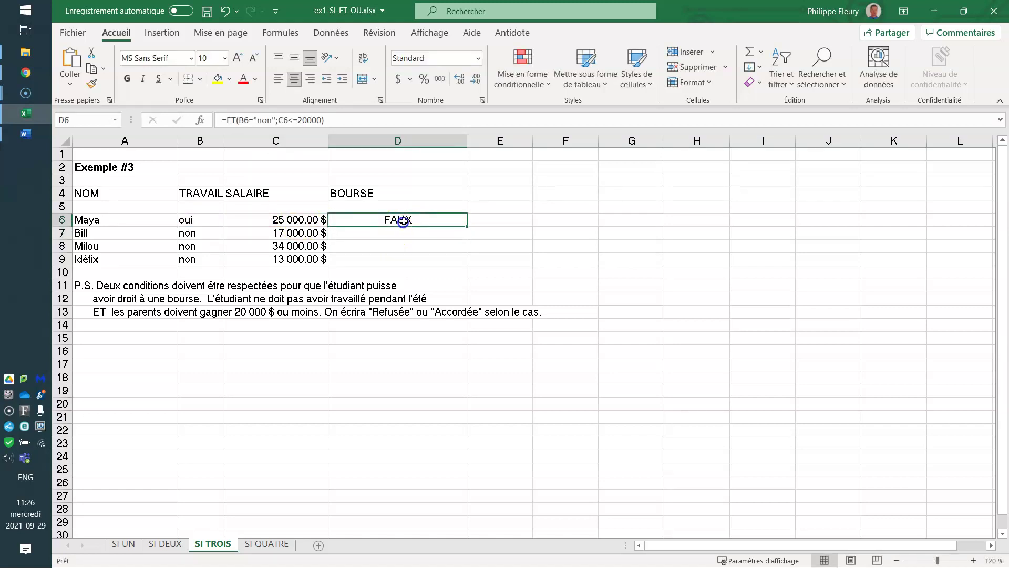
left_click_drag(466, 227, 452, 263)
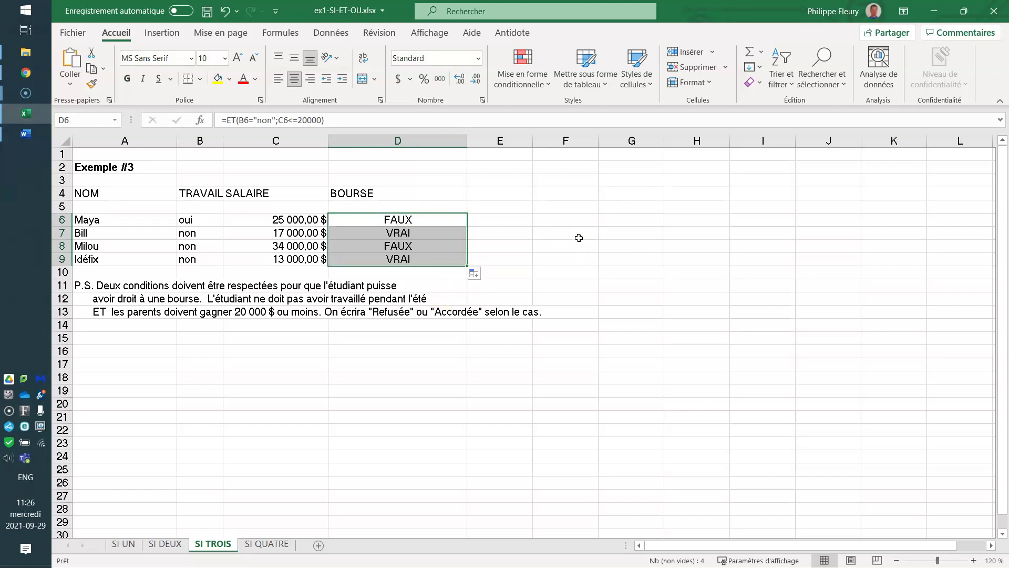
left_click(401, 221)
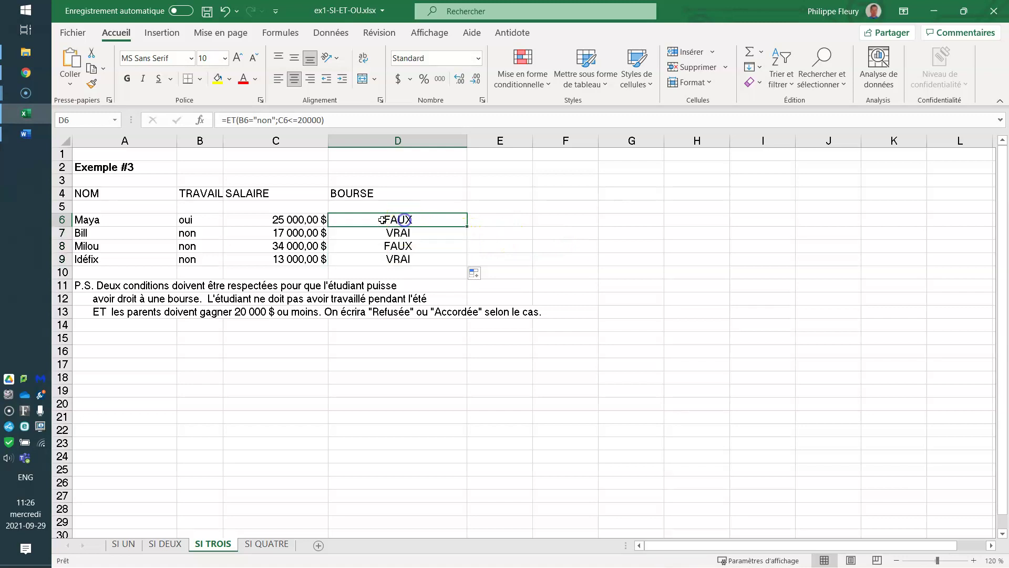
left_click(204, 223)
left_click(274, 220)
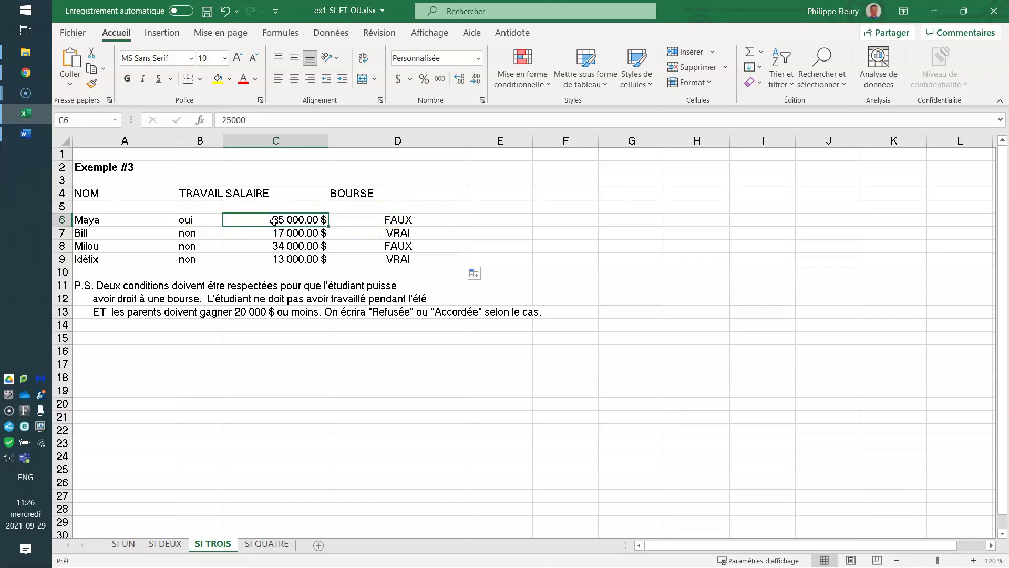
left_click(398, 246)
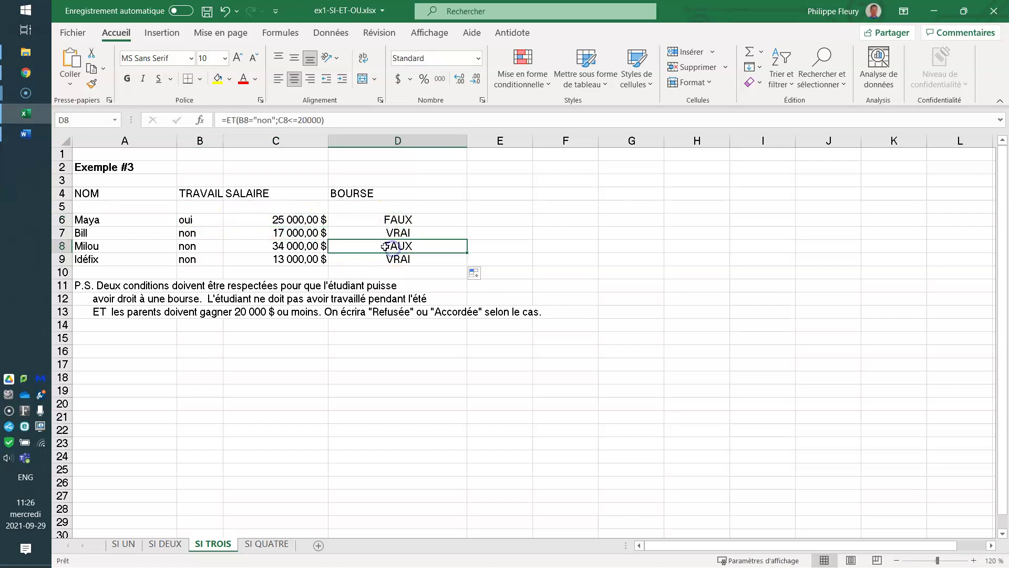
left_click(182, 242)
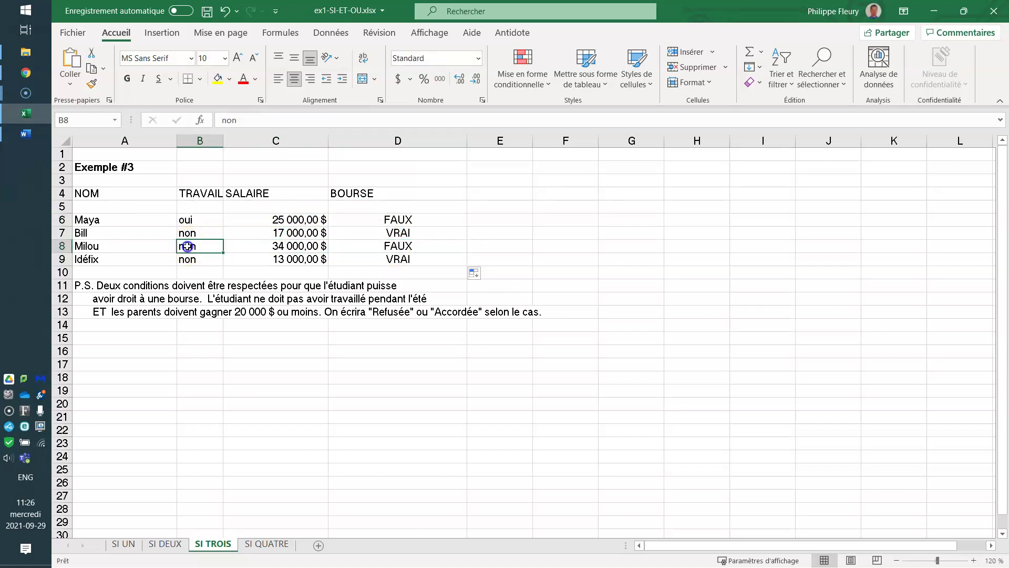
left_click(234, 247)
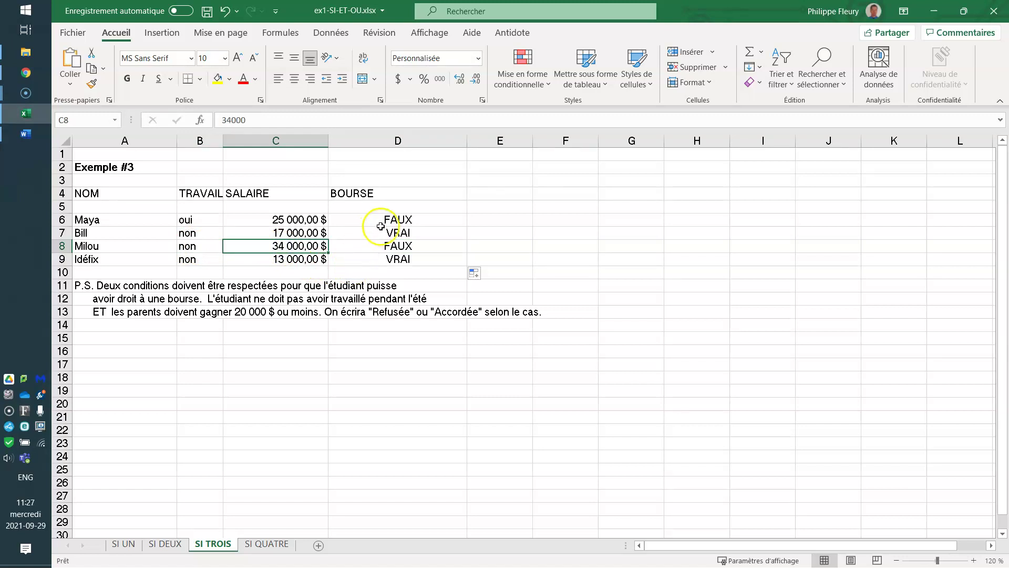
left_click(397, 217)
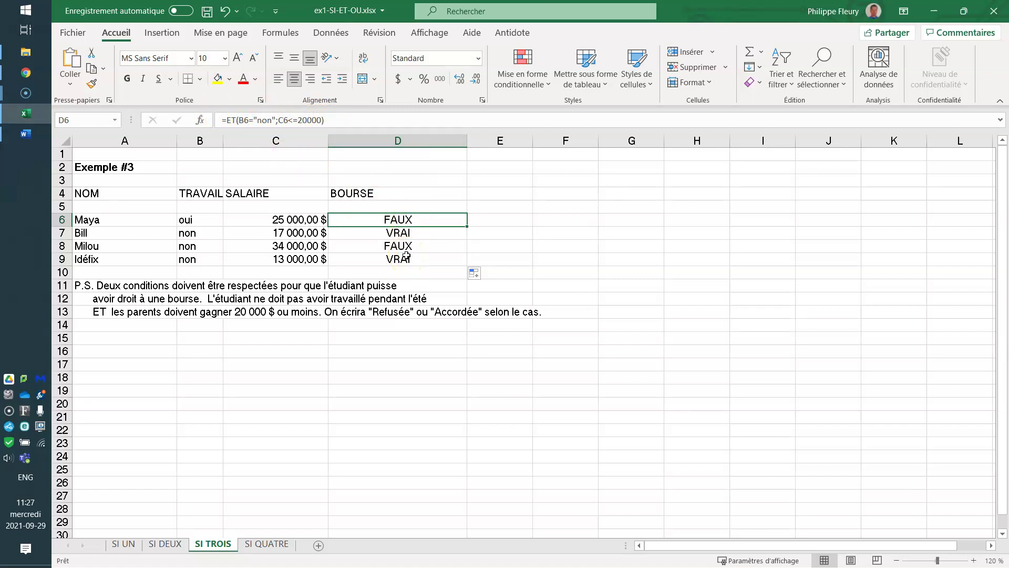
Nest the ET test of D6 inside a SI function as its logical test
left_click(228, 120)
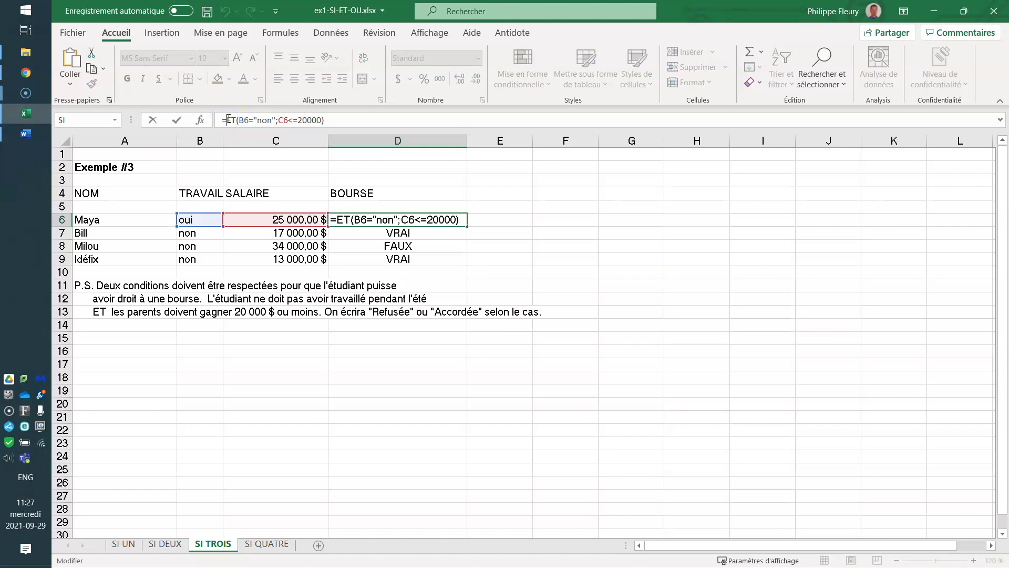
type("SI")
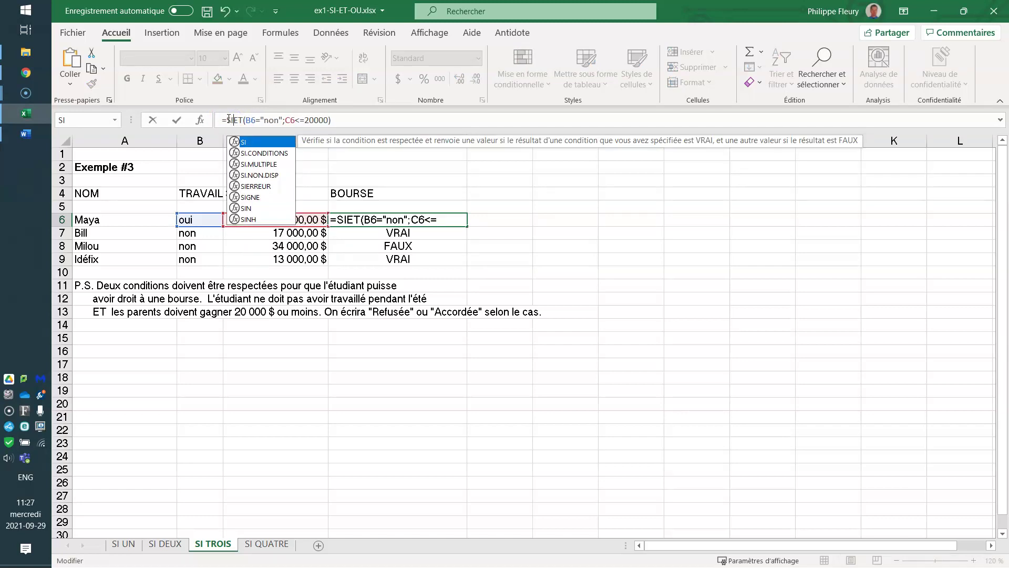
type("(")
key("End")
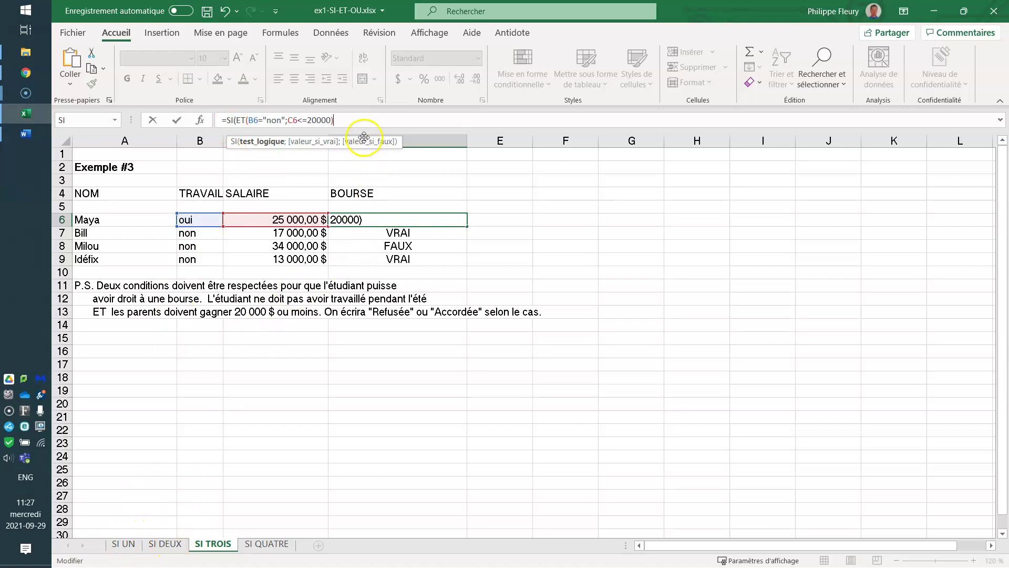
left_click_drag(337, 120, 238, 123)
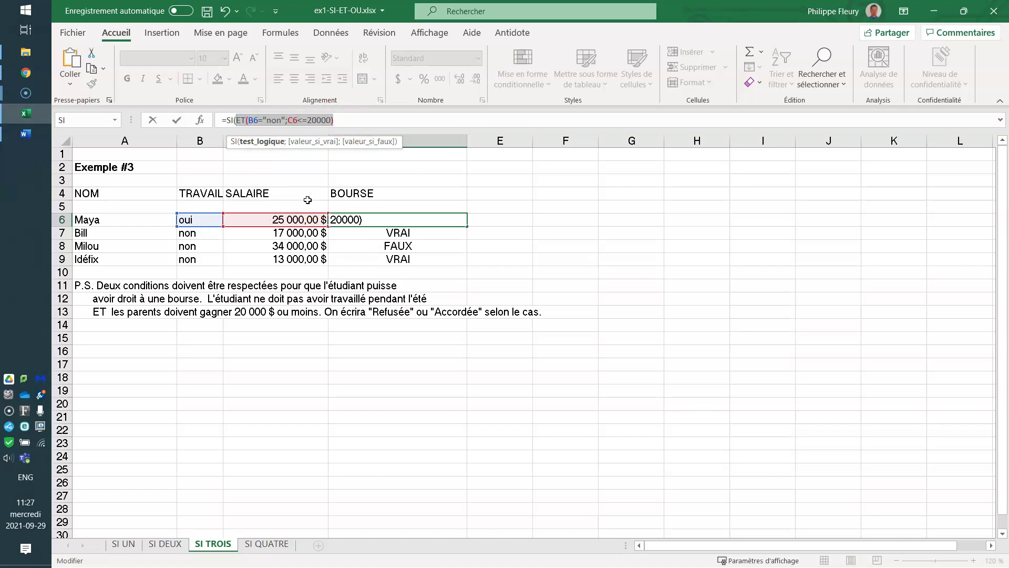
Complete the SI formula in D6 with "Accordée" as the true value and "Refusée" as the false value
key("Right")
type(";")
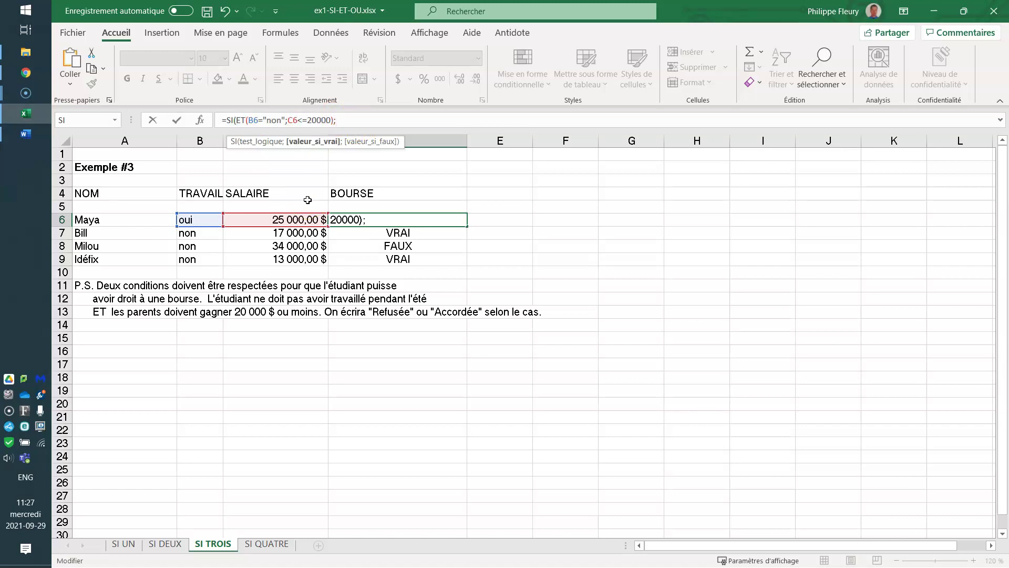
type("\"Accordé\";")
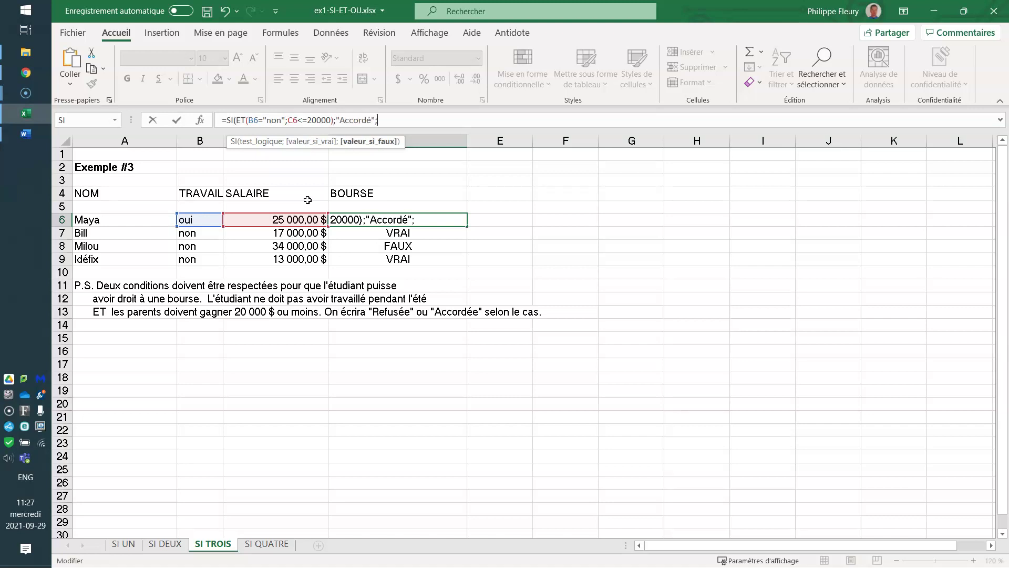
type("\"Refusée \")")
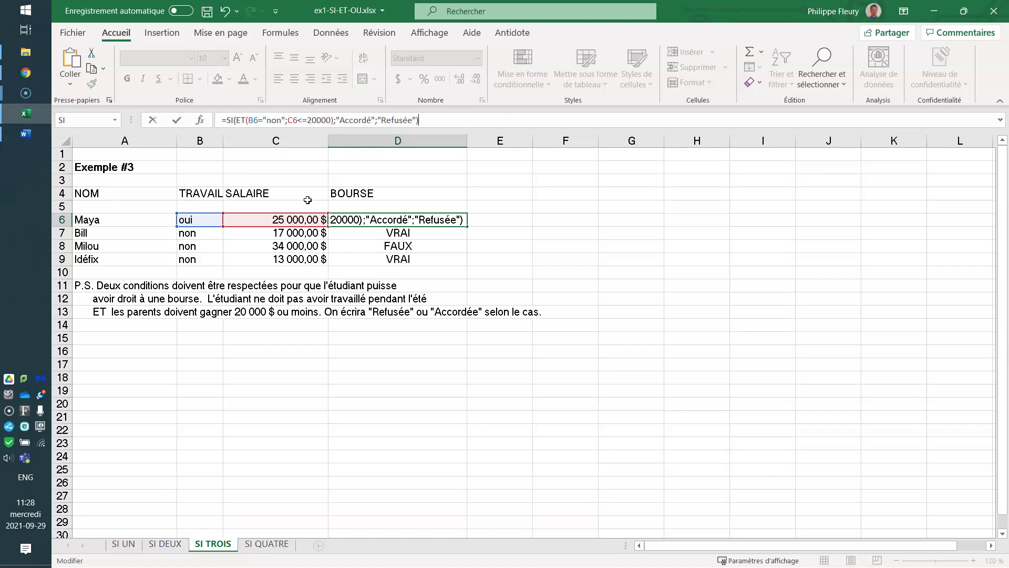
left_click(369, 120)
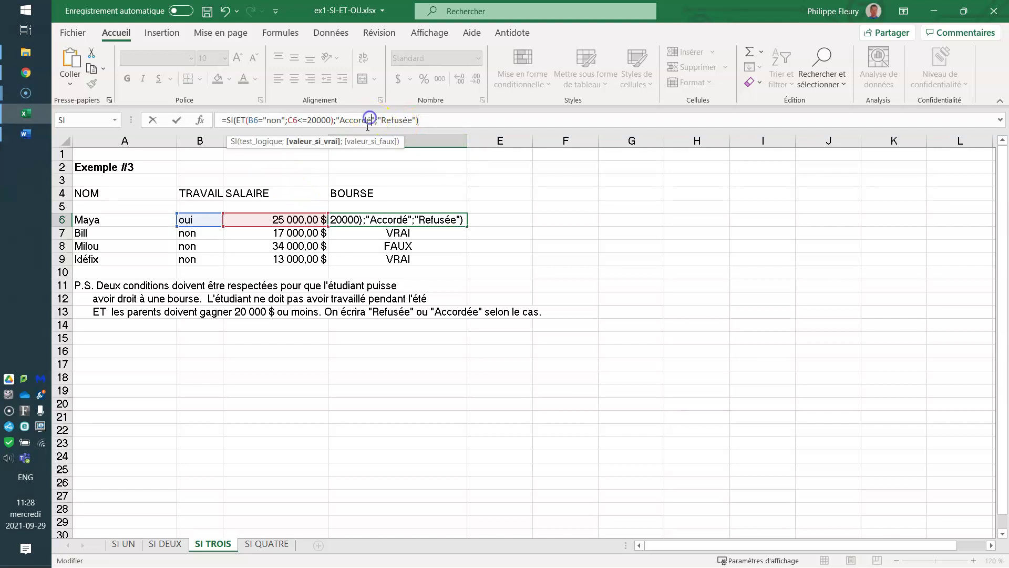
type("e")
key("Return")
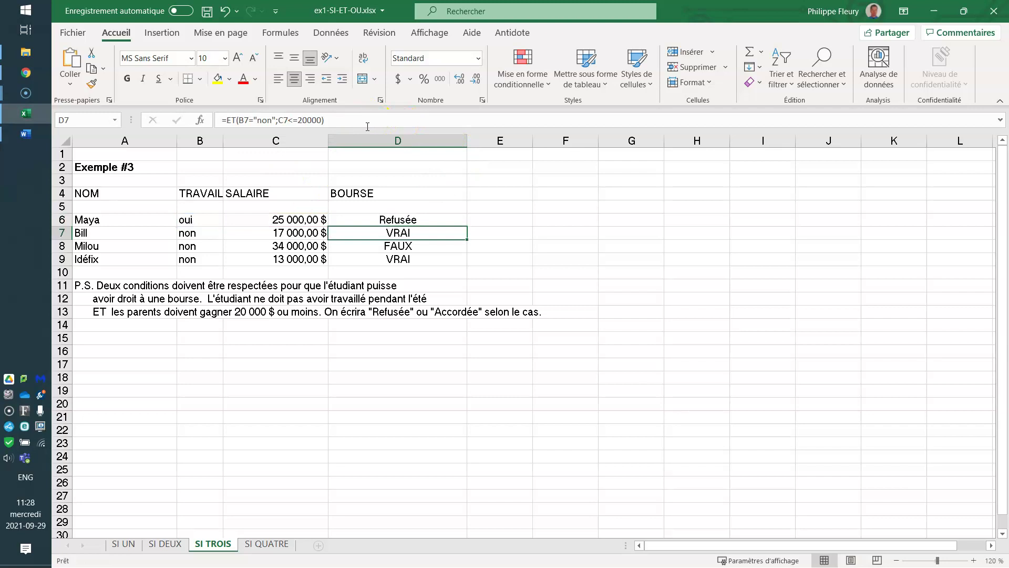
Copy the SI formula from D6 down through D9 in the BOURSE column
left_click(443, 219)
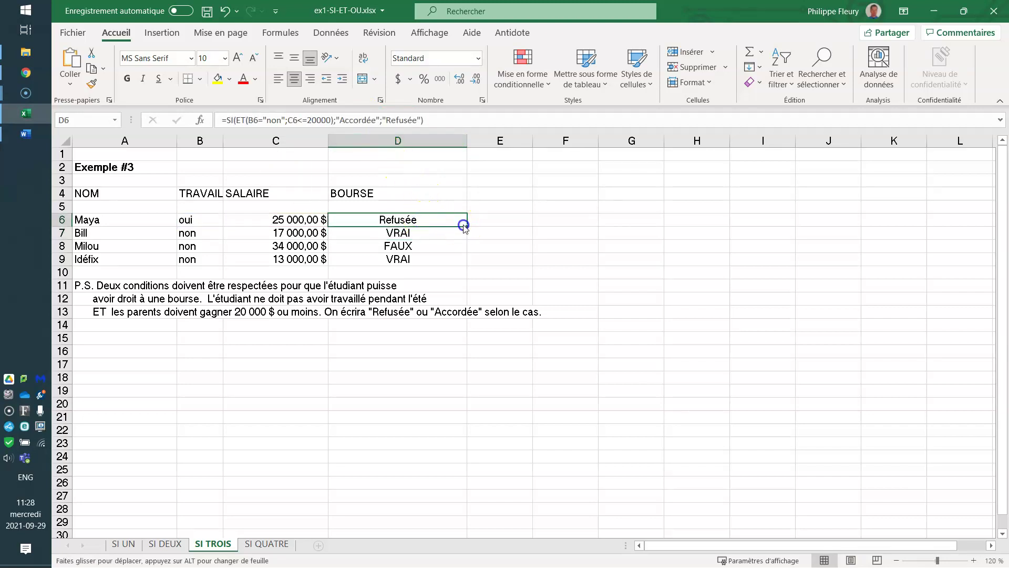
left_click_drag(464, 225, 461, 264)
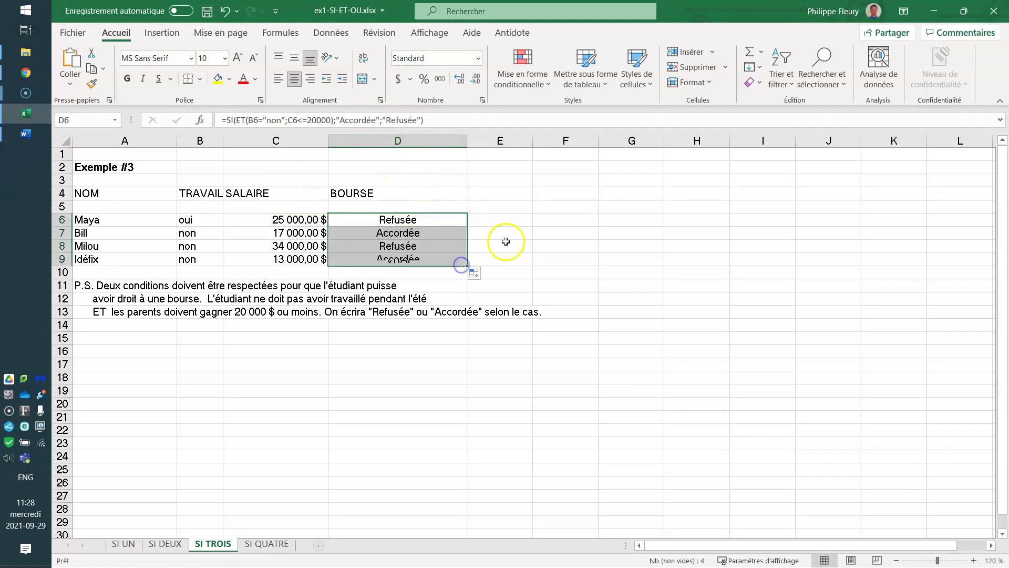
left_click(513, 235)
Examine the ET test, the true value and the false value within the SI formula of D6
left_click(444, 219)
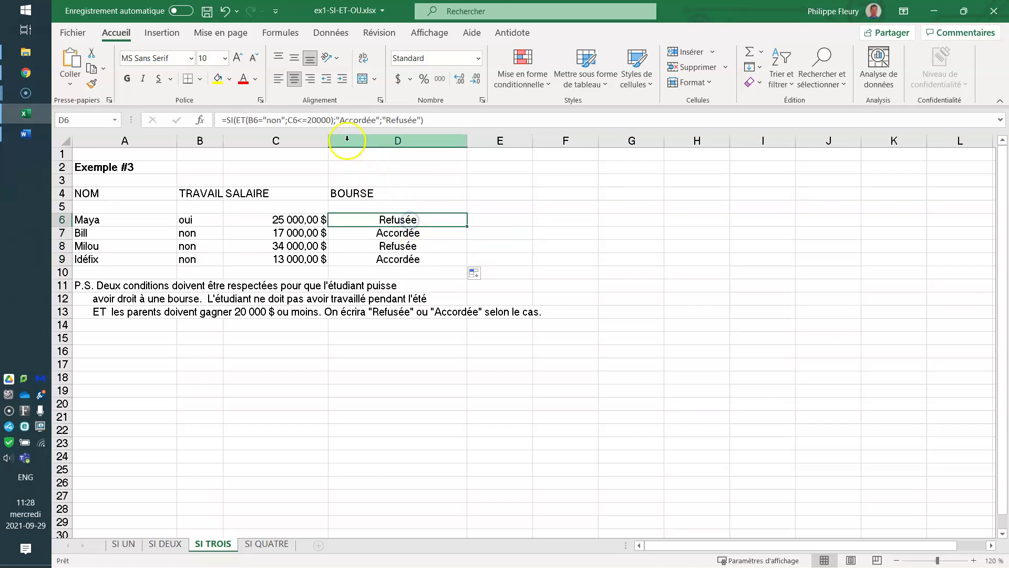
left_click_drag(237, 124, 334, 117)
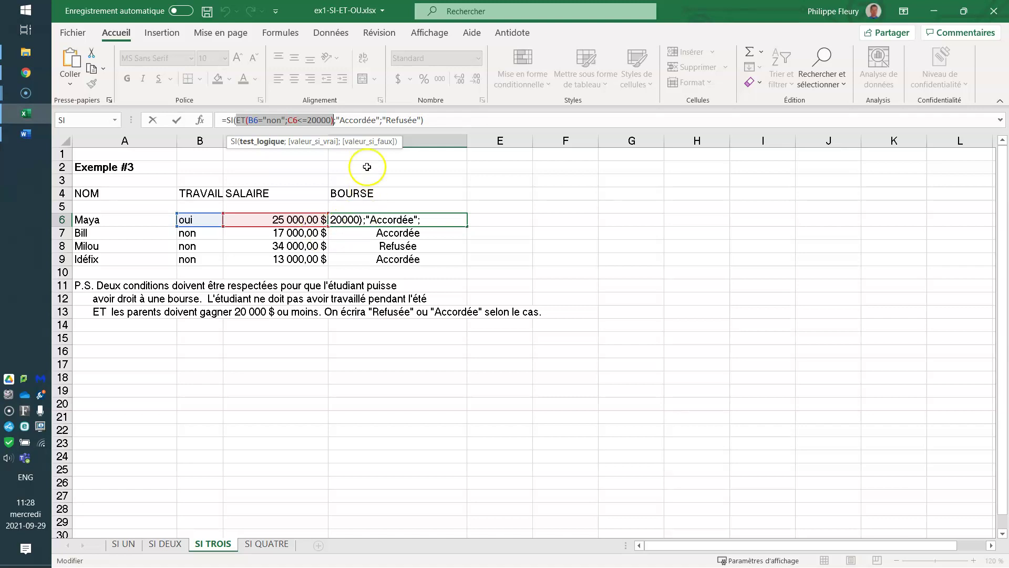
double_click(353, 120)
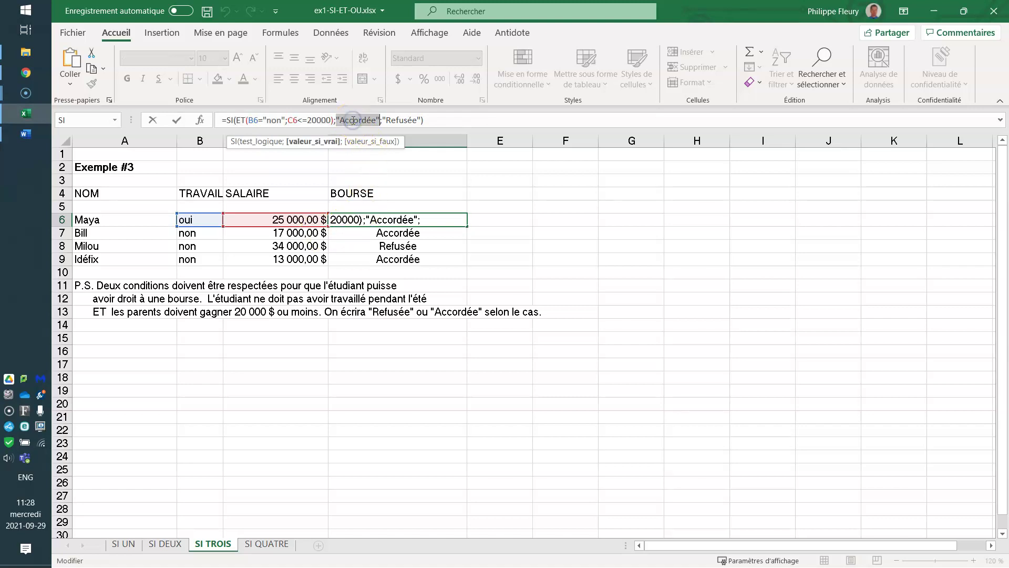
double_click(404, 120)
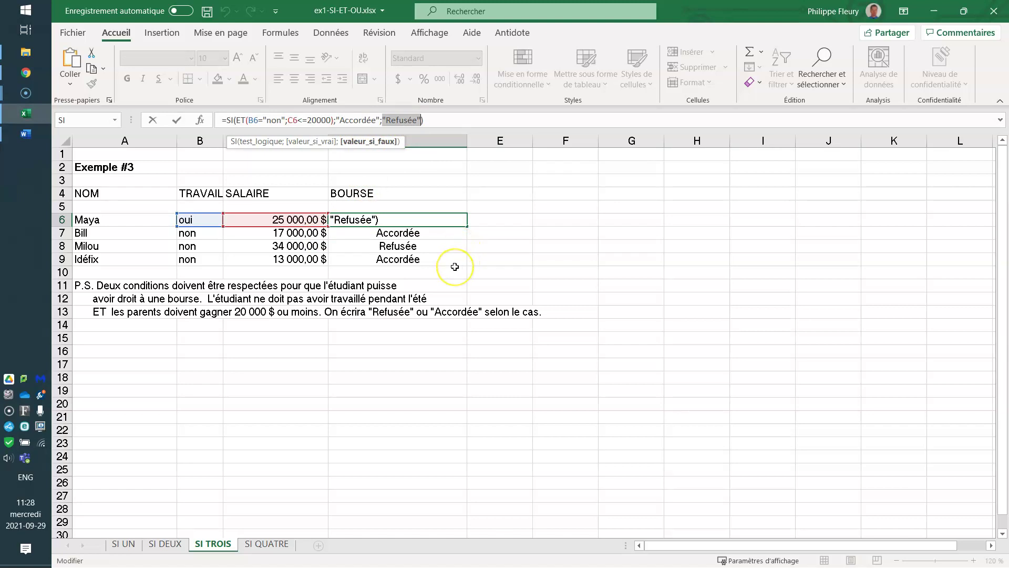
key("Return")
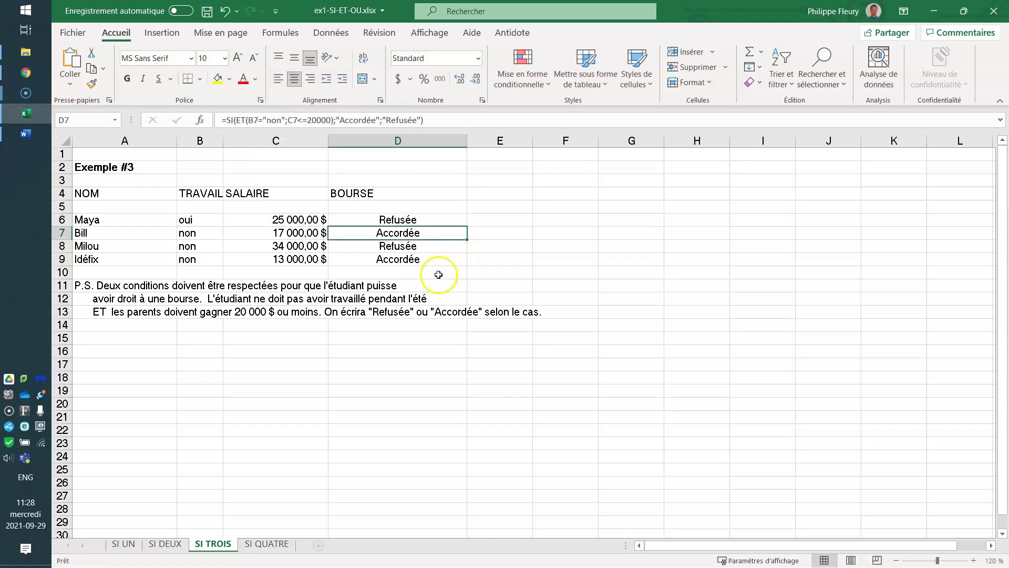
View the SI QUATRE sheet and return to SI TROIS to compare row 7's TRAVAIL and SALAIRE entries with its BOURSE decision
left_click(258, 543)
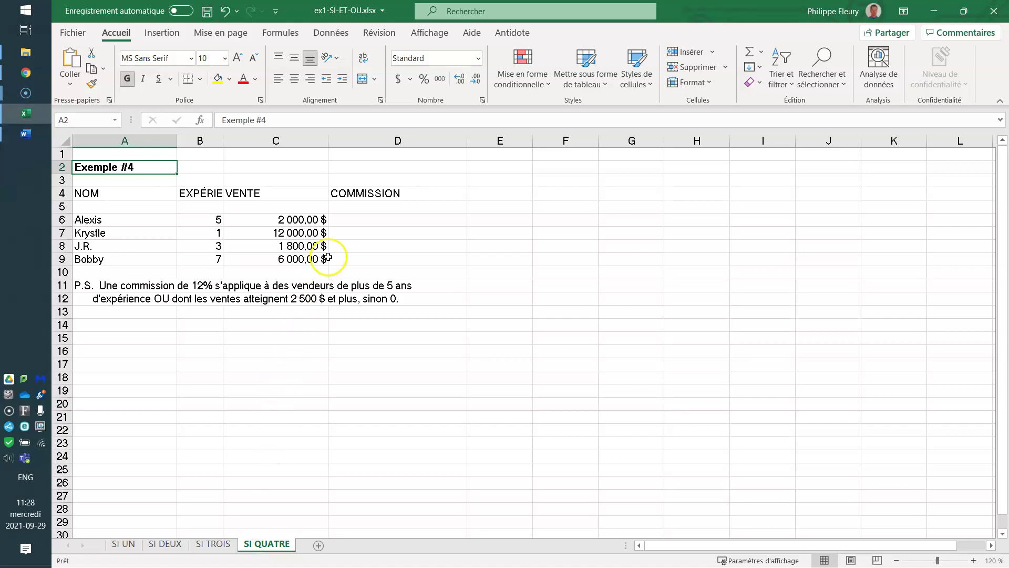
left_click(355, 223)
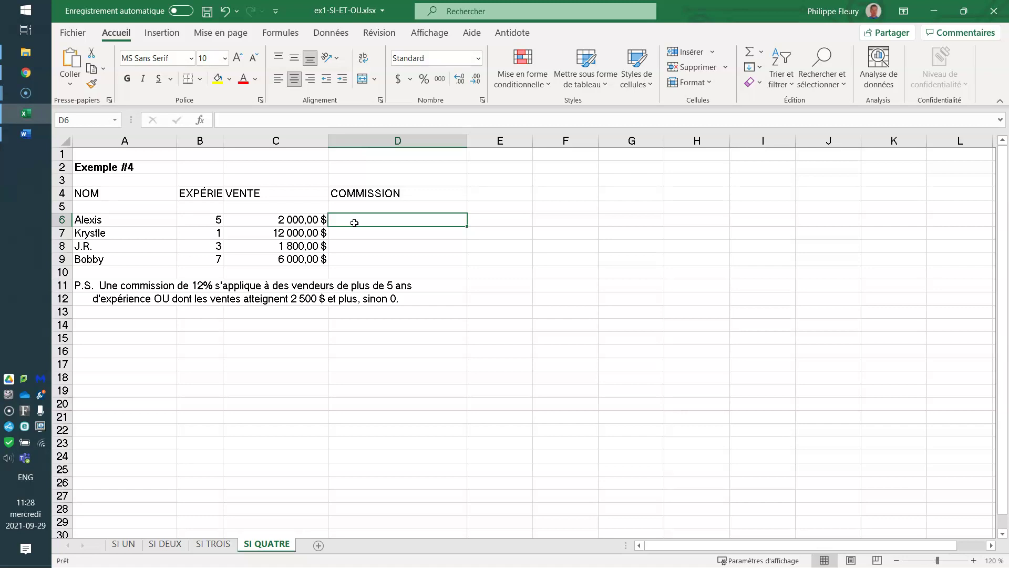
left_click(211, 544)
left_click_drag(189, 232, 276, 232)
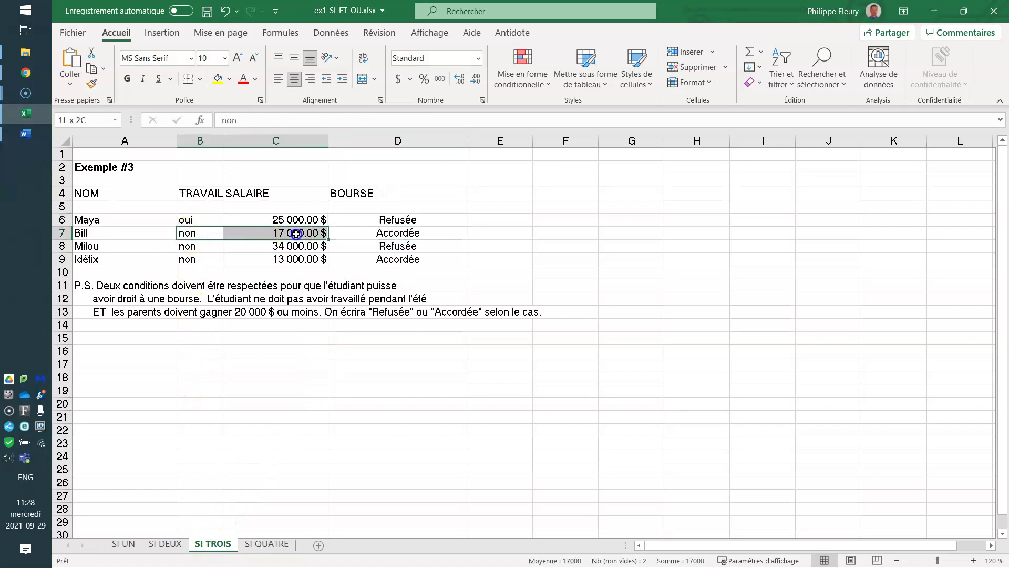
left_click(398, 232)
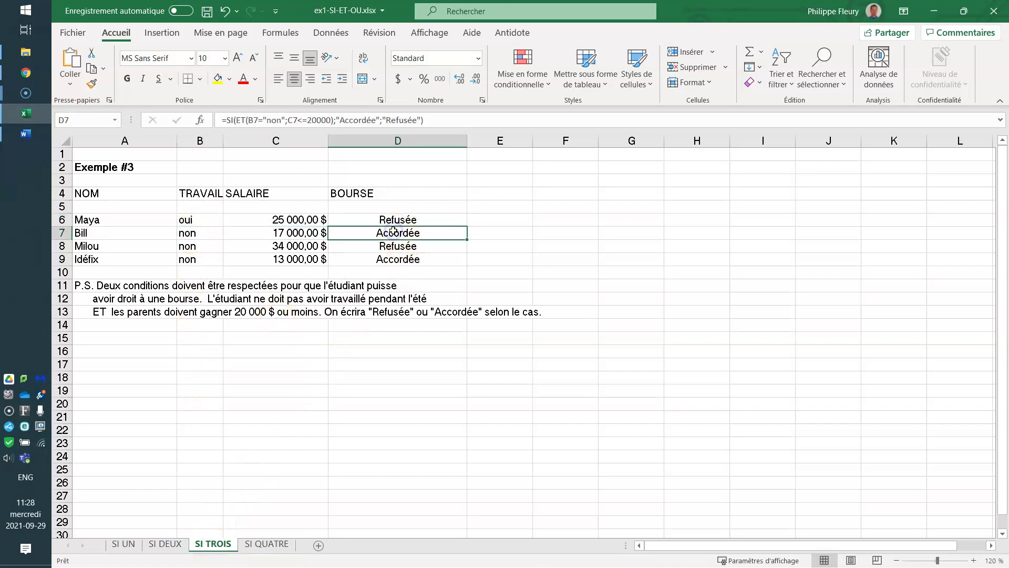
left_click_drag(194, 235, 263, 232)
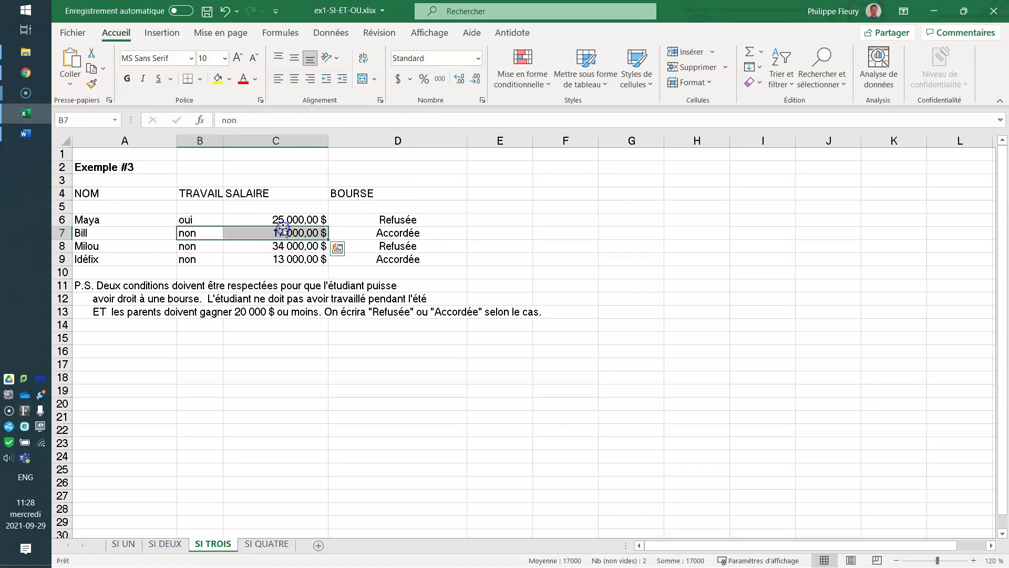
left_click(394, 234)
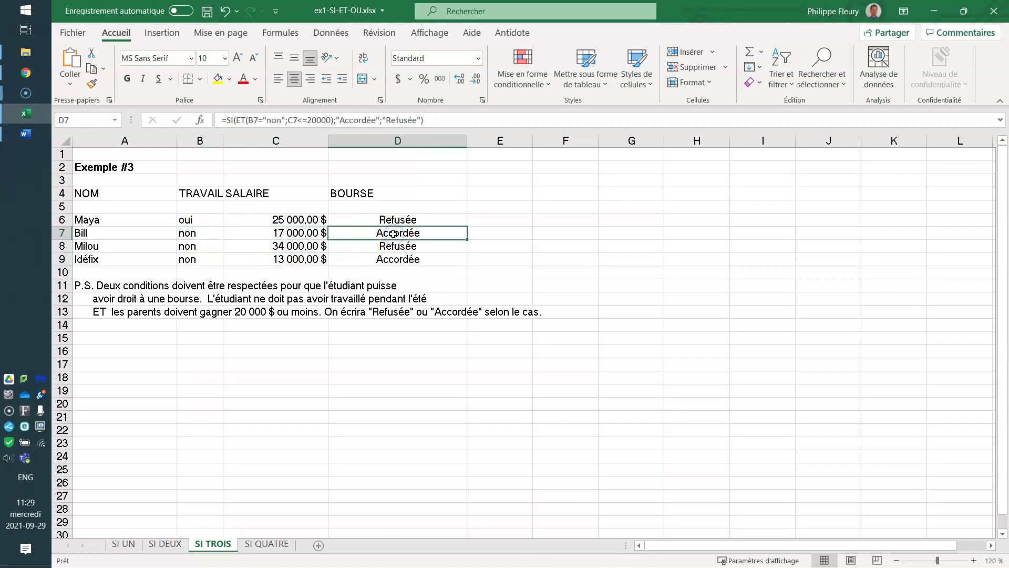
Open the SI QUATRE sheet and switch to Word, placing the cours6.docx window over it with the ET and OU tables in view
left_click(267, 545)
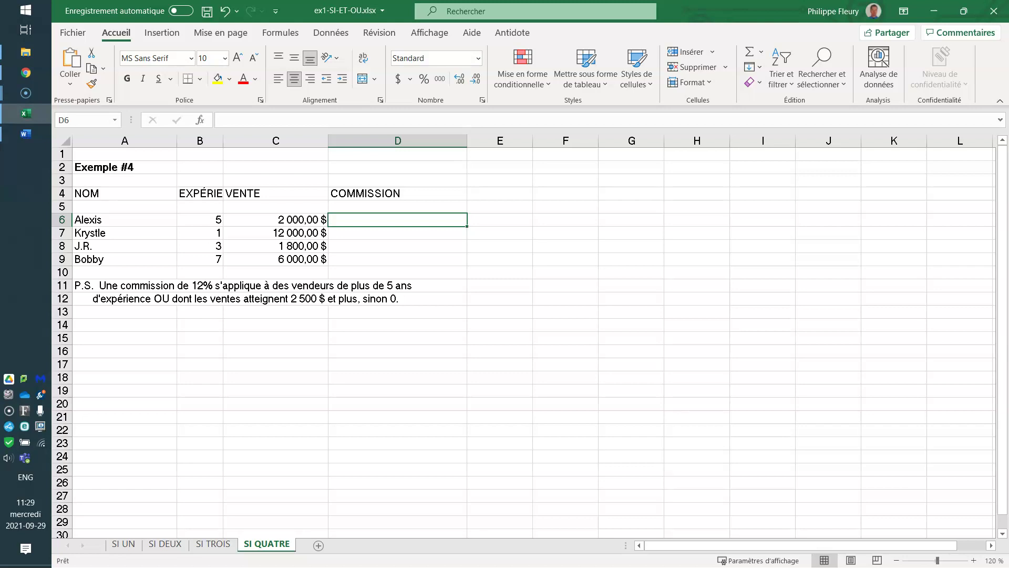
key("alt+Tab")
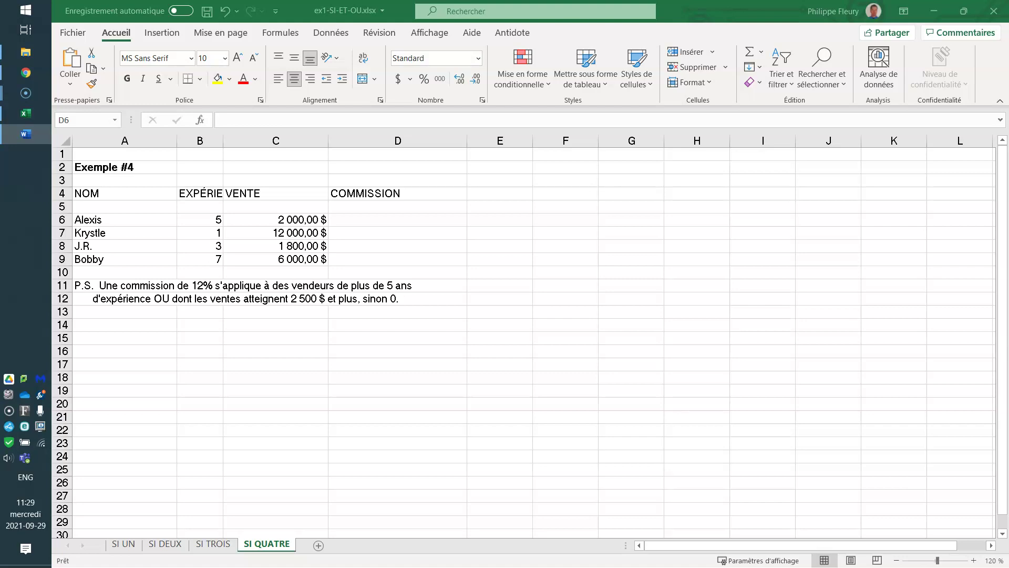
left_click_drag(1008, 259, 508, 113)
scroll(510, 263, "down", 1)
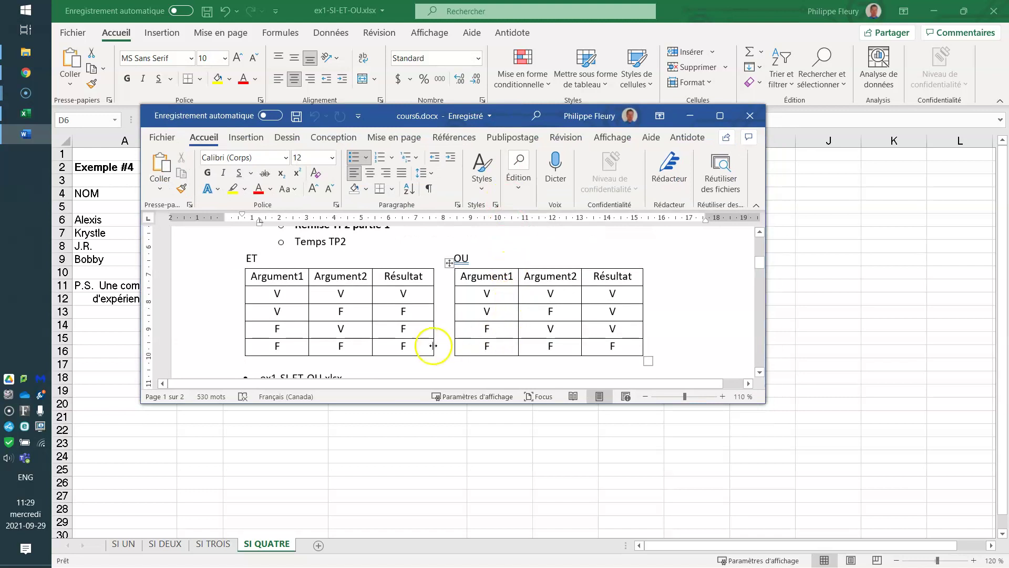
Examine the arguments and results in the first two rows of the ET truth table
left_click(274, 276)
left_click(288, 288)
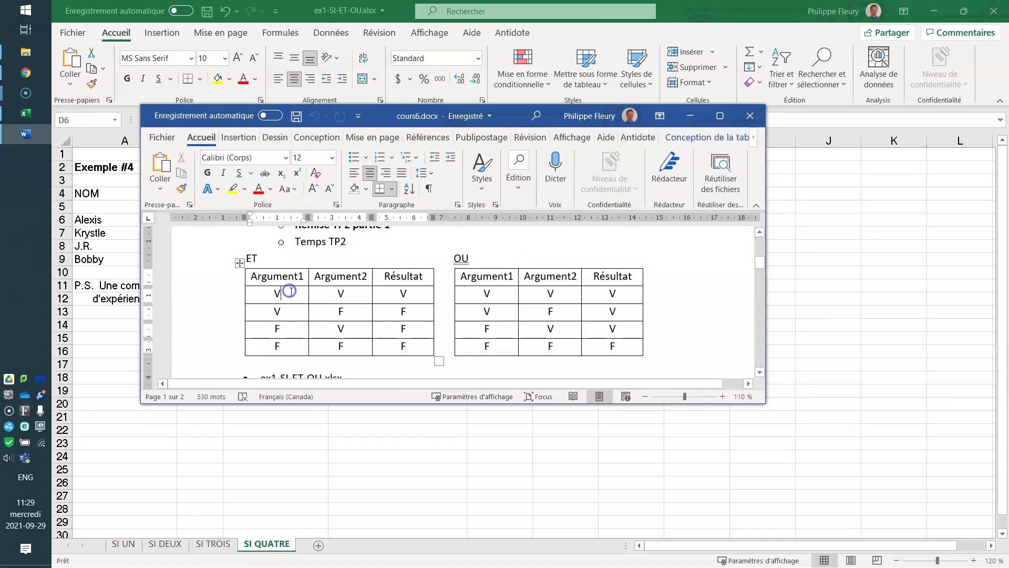
left_click(337, 292)
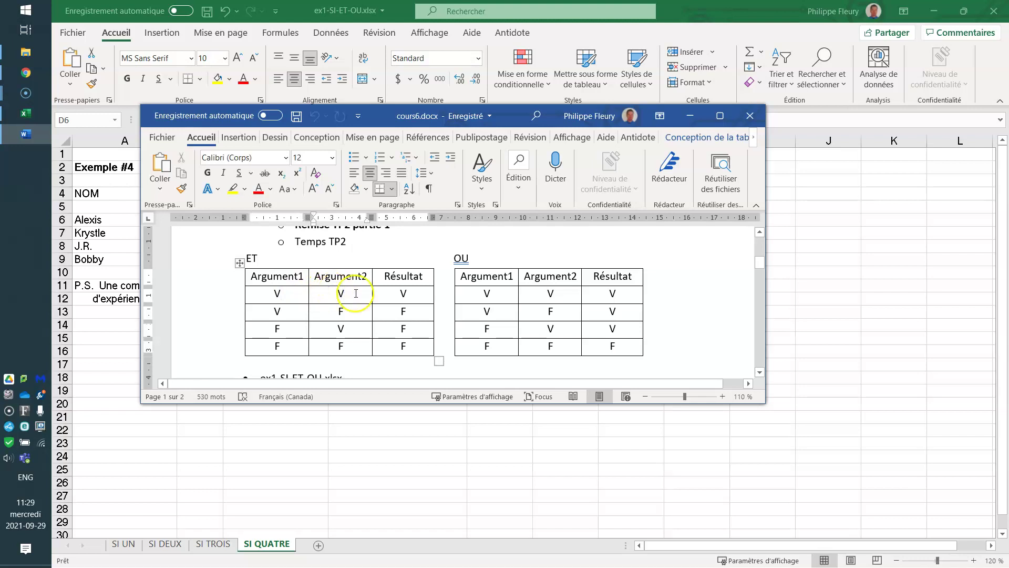
double_click(413, 293)
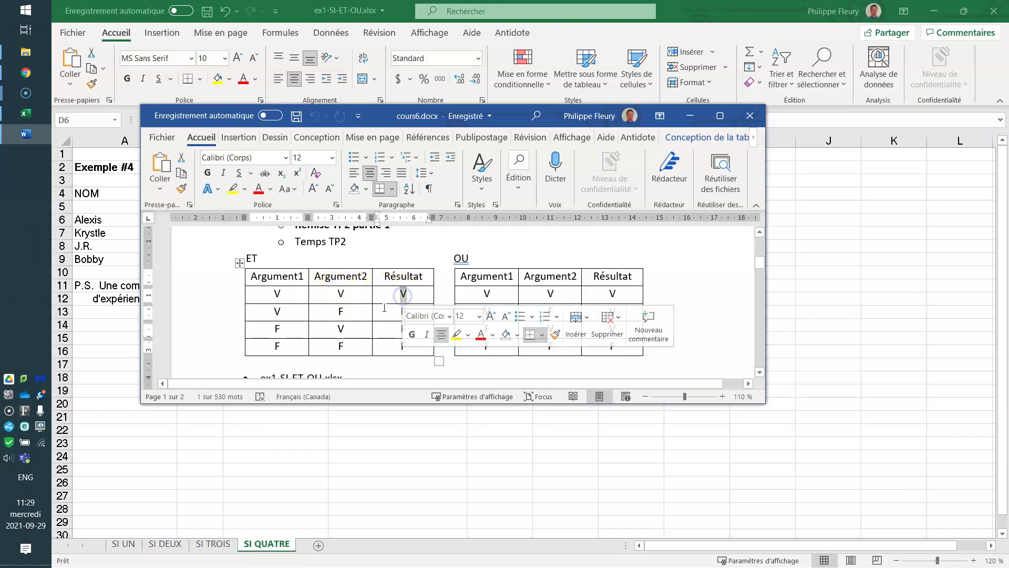
left_click(283, 312)
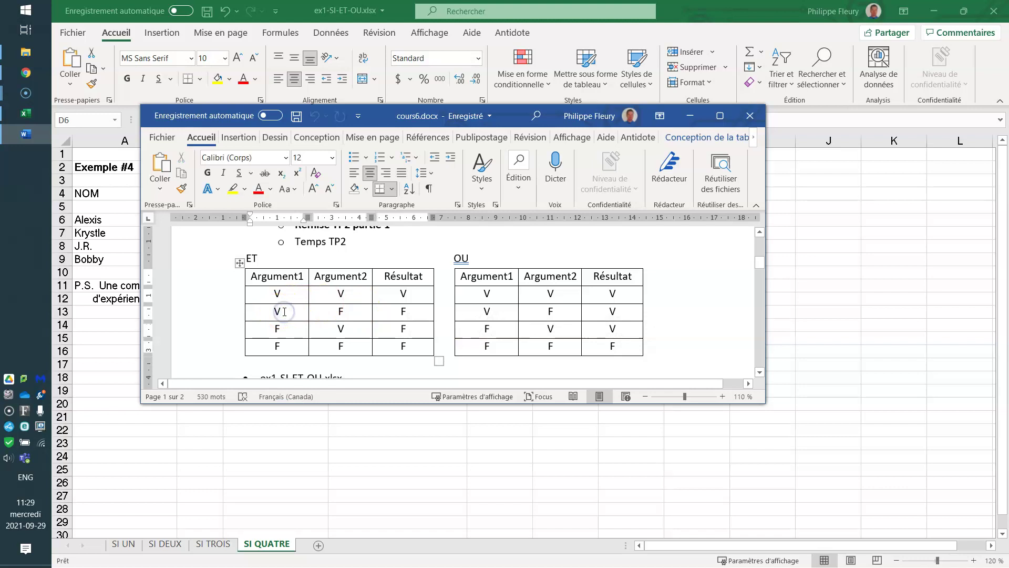
double_click(340, 311)
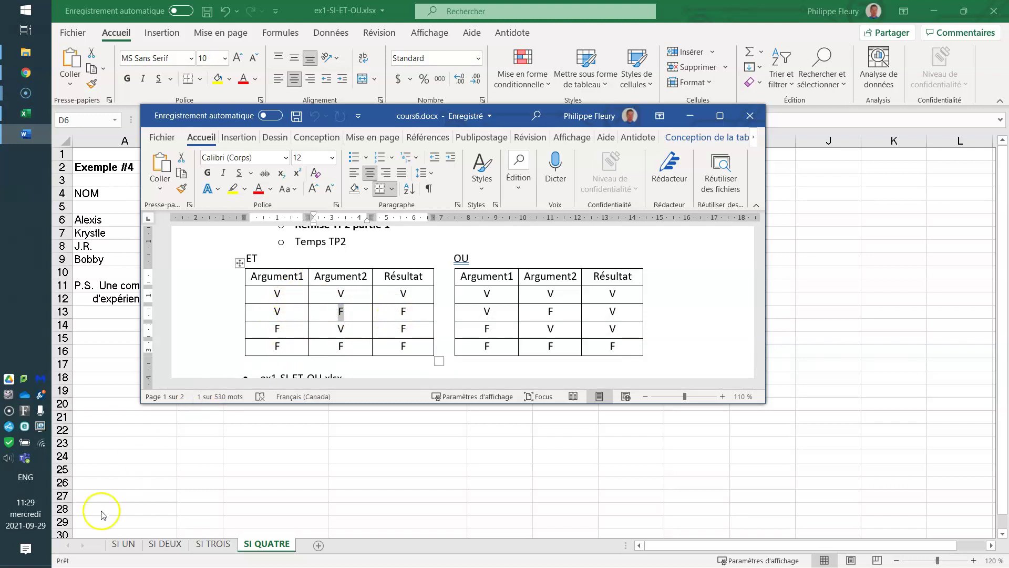
left_click(27, 547)
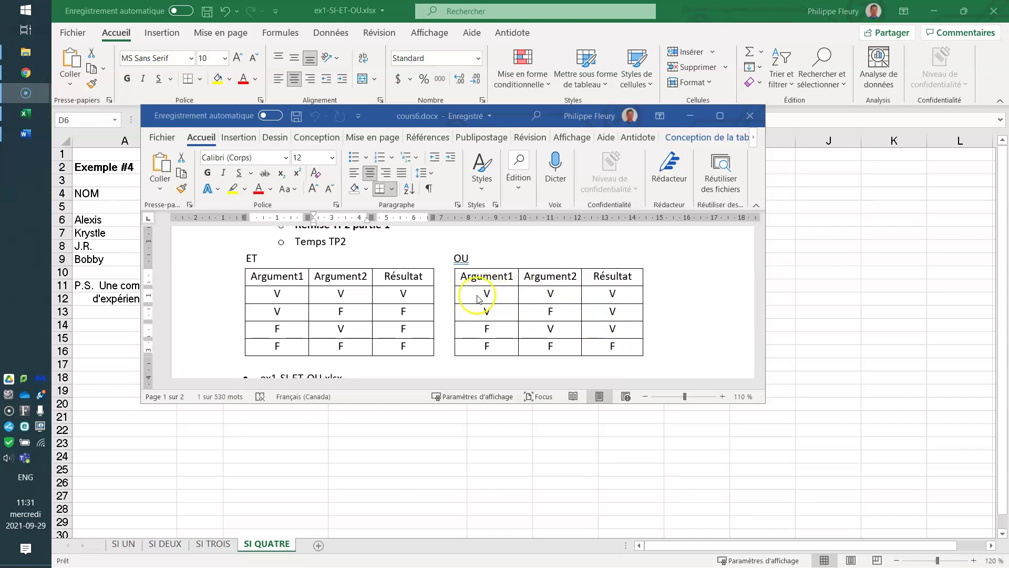
Examine the OU truth table row by row, comparing each pair of arguments with its result
left_click(512, 290)
left_click_drag(477, 293, 577, 296)
left_click(518, 314)
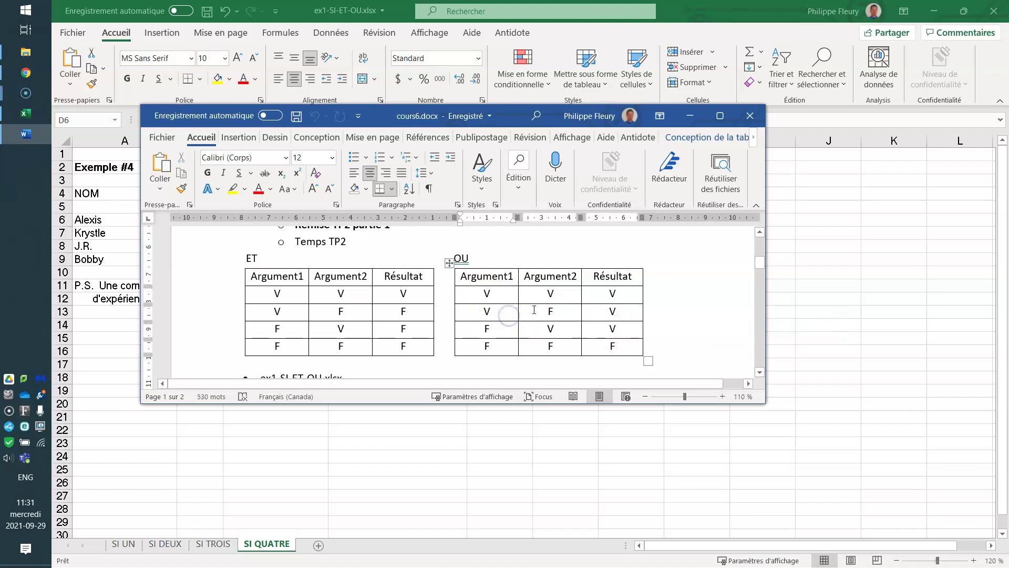
left_click(26, 543)
left_click_drag(478, 312, 608, 328)
left_click_drag(473, 293, 605, 291)
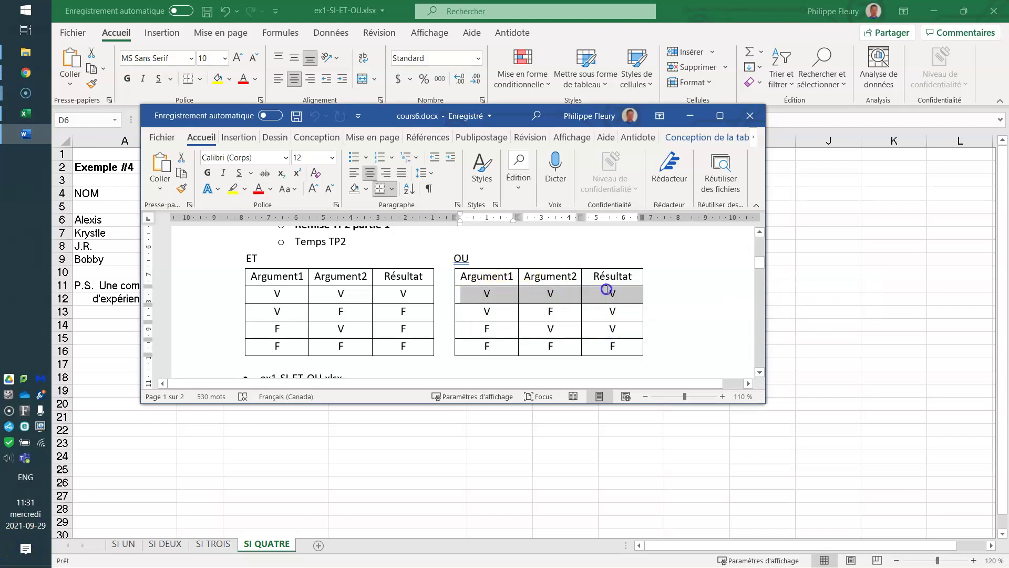
left_click_drag(488, 346, 612, 345)
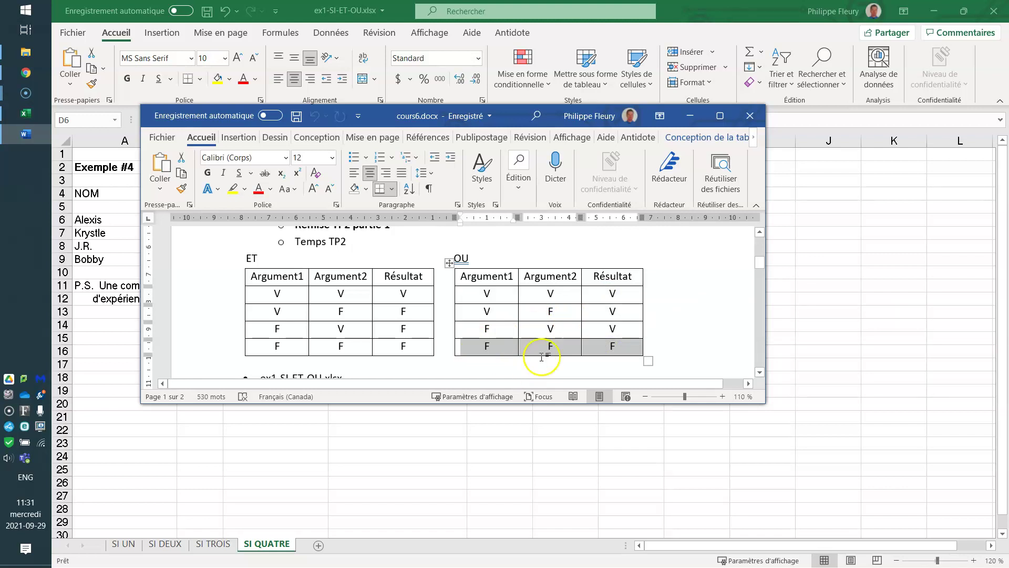
double_click(606, 346)
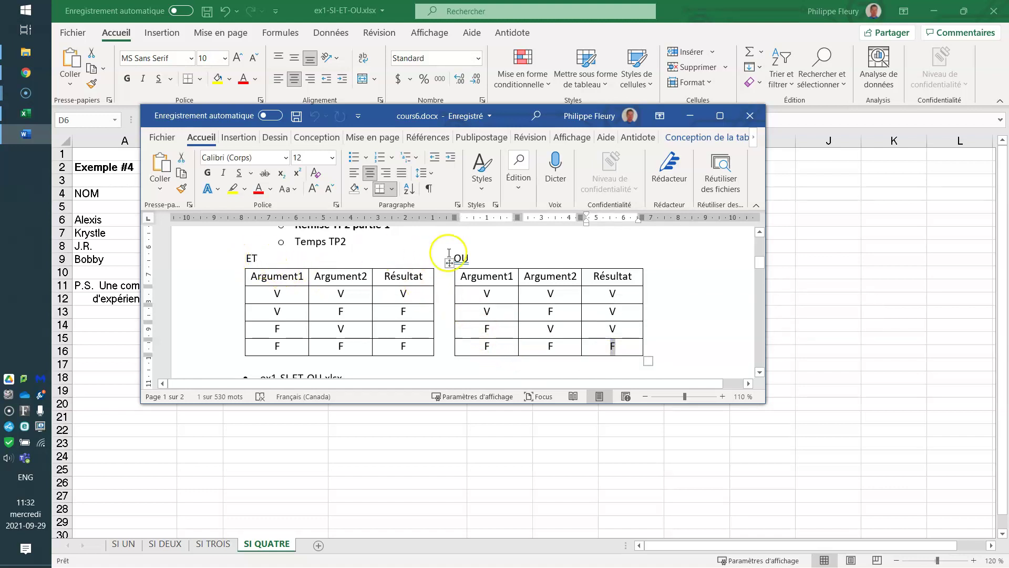
Switch back to the SI QUATRE sheet in Excel and move the Word window out of the way
left_click(341, 10)
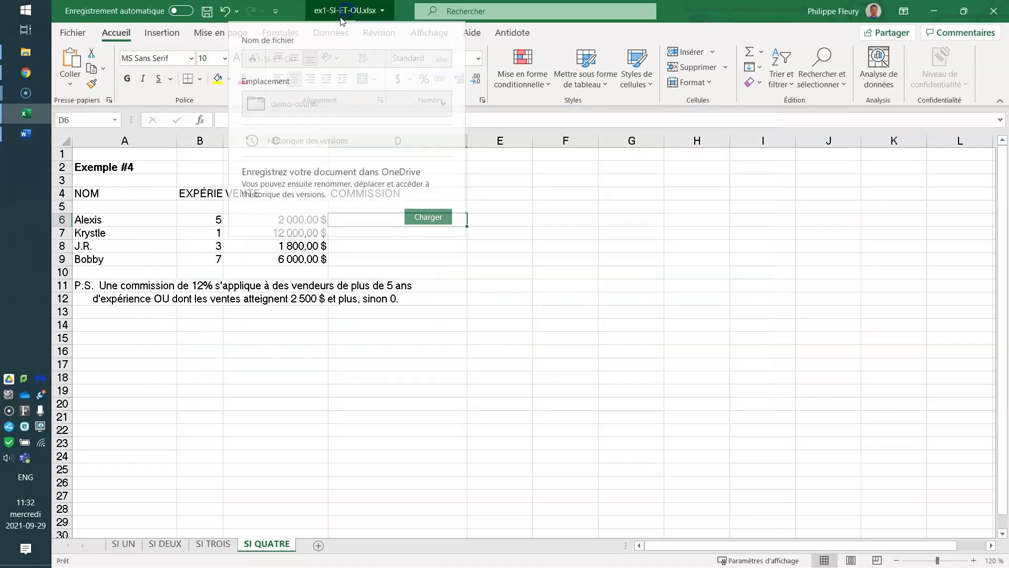
left_click(527, 212)
left_click(368, 220)
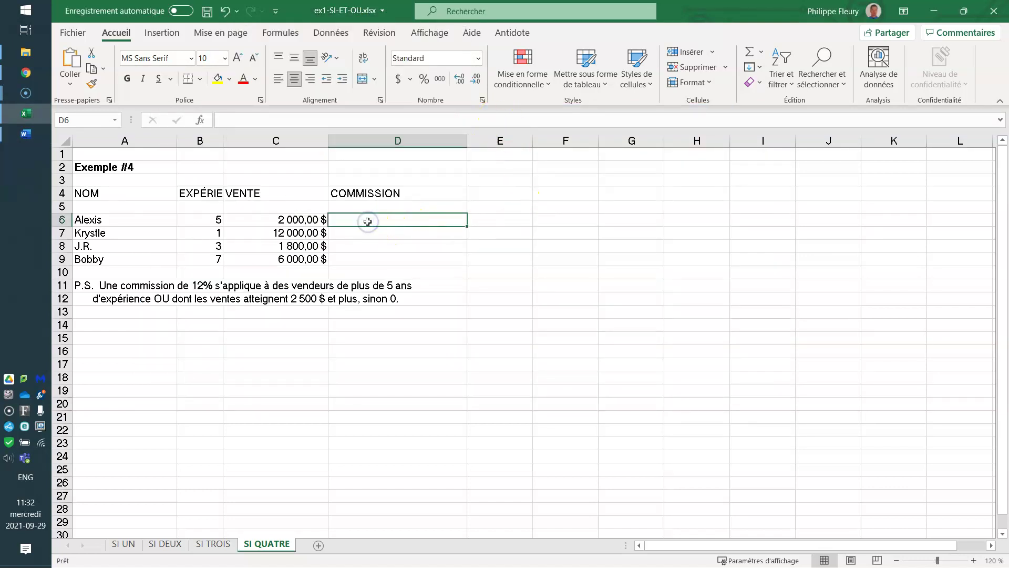
left_click(24, 134)
left_click(439, 114)
left_click_drag(438, 115, 1008, 116)
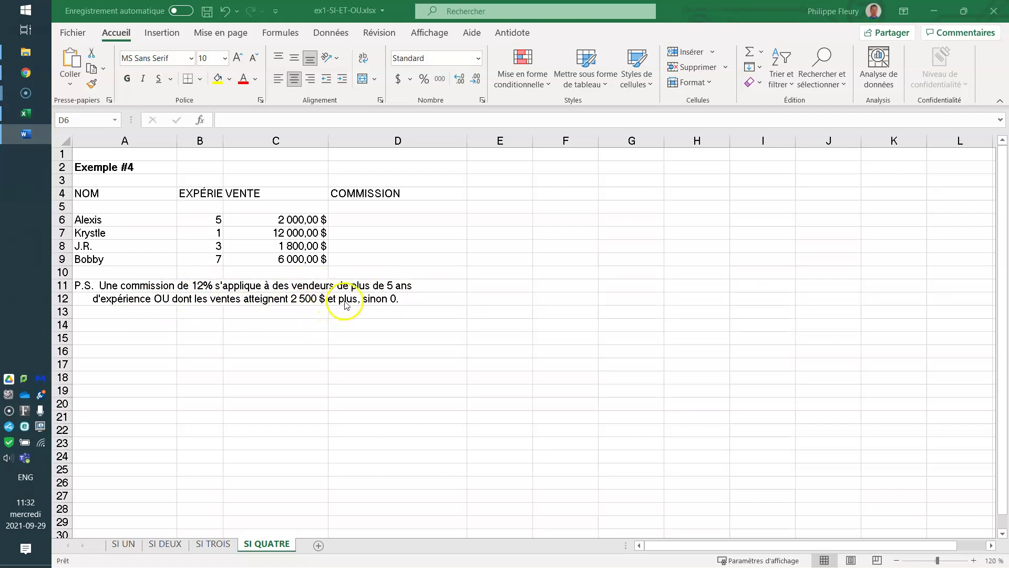
Start an OU formula in D6 with B6>5 as its first condition
left_click(350, 223)
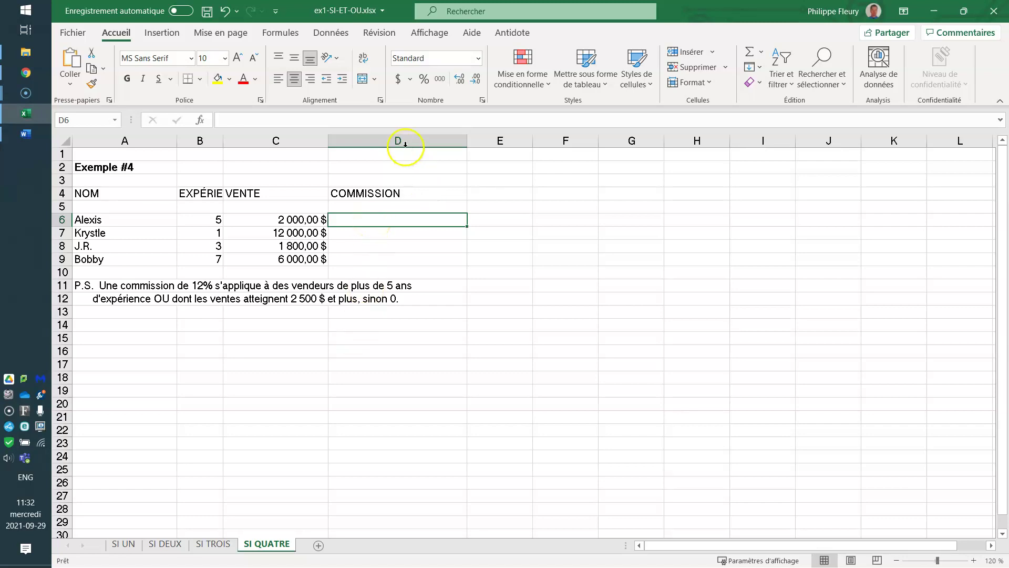
left_click(402, 116)
type("=")
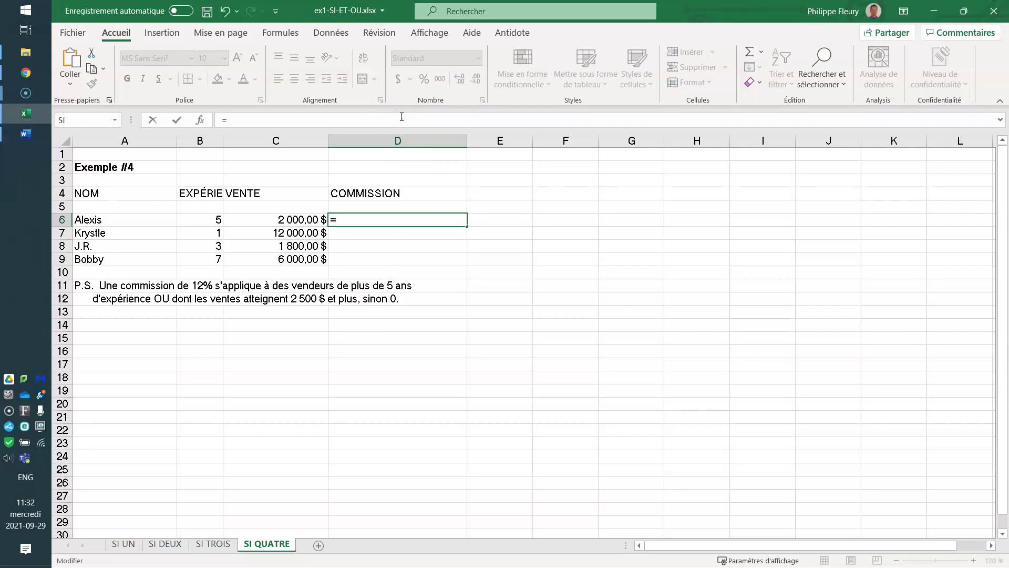
type("OU")
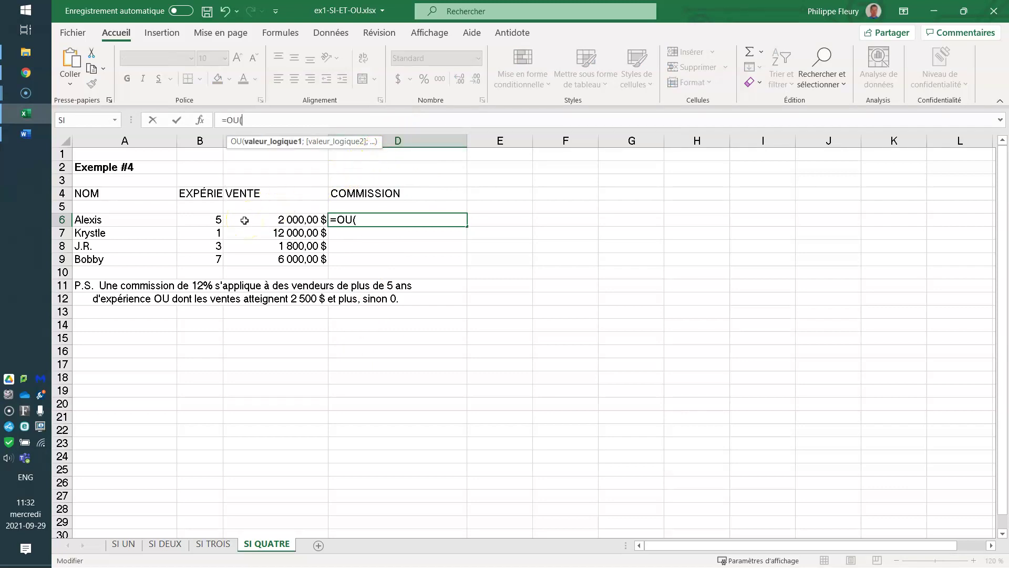
type("(")
left_click(201, 221)
type("à")
key("BackSpace")
type(">5")
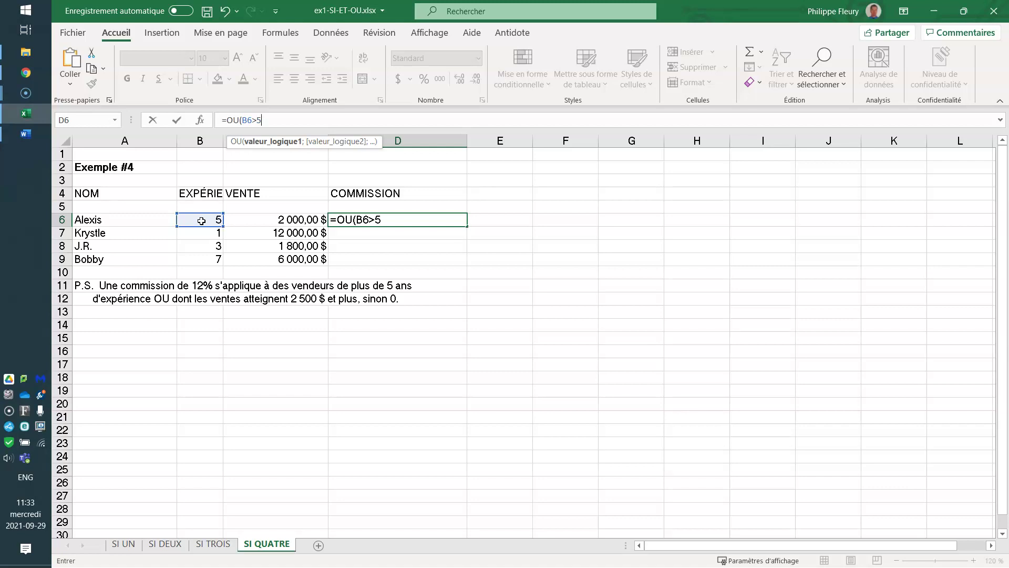
Complete D6's OU formula with C6>2500 as the second condition and fill it down to D9
type(";")
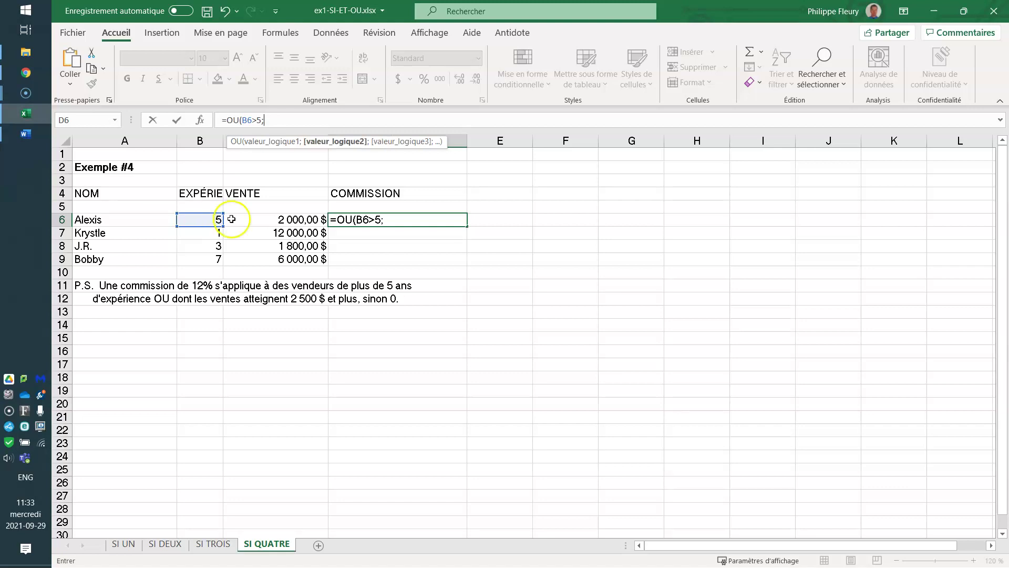
left_click(289, 221)
type(">2500")
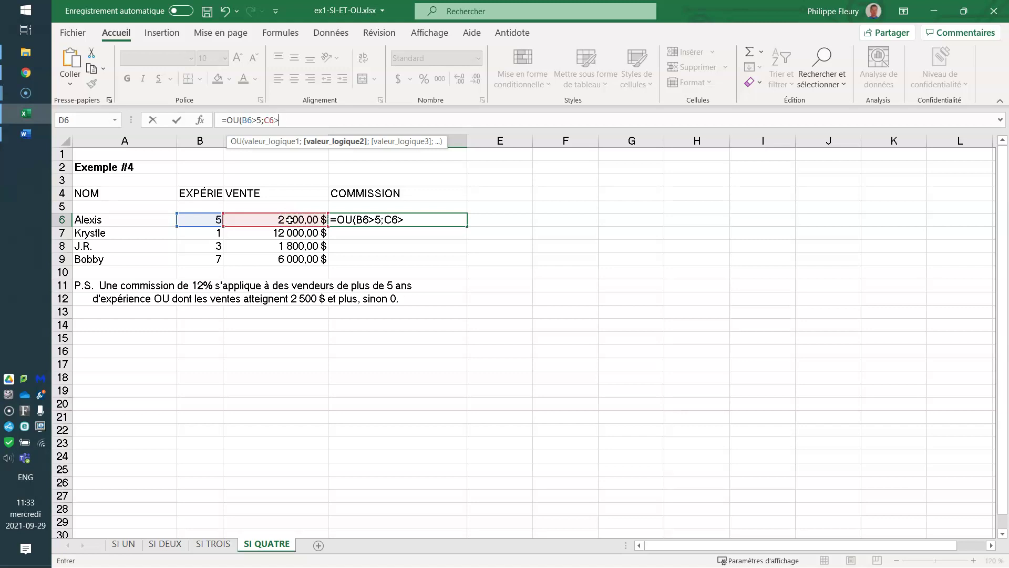
type(")")
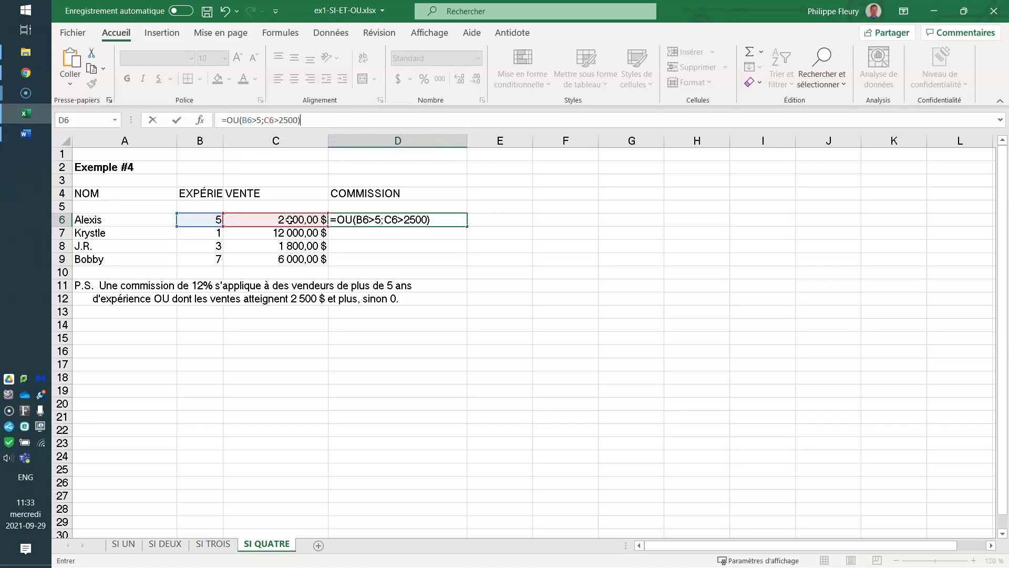
key("Return")
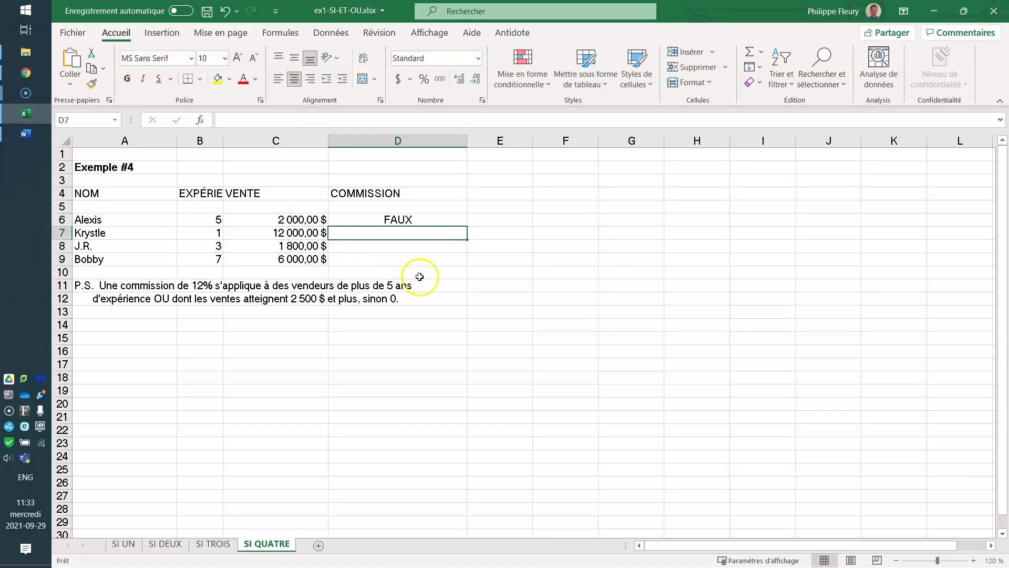
left_click(433, 221)
left_click_drag(467, 226, 447, 269)
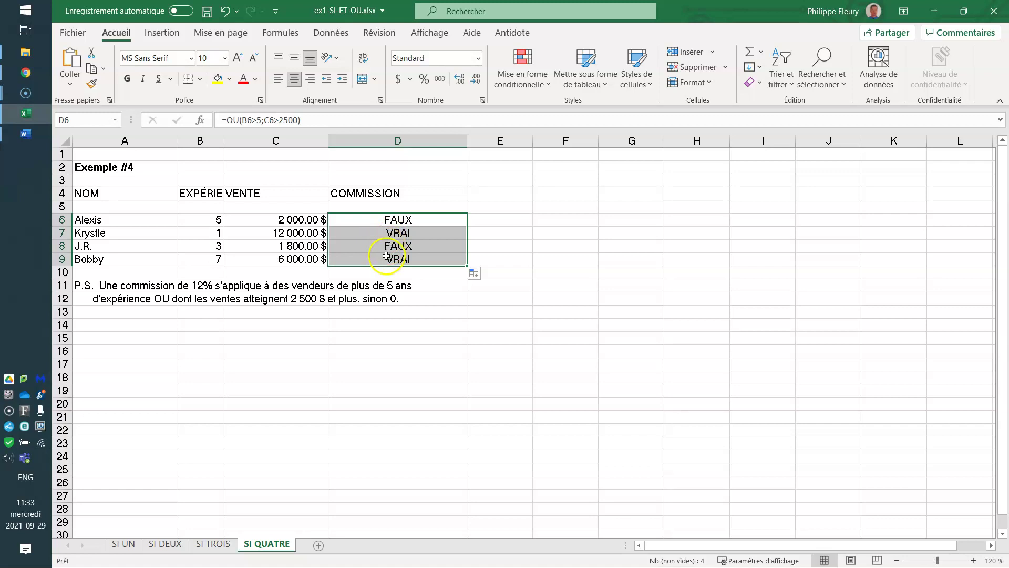
Check the OU results in D6:D9 against the experience and sales values in each vendor's row
left_click(395, 219)
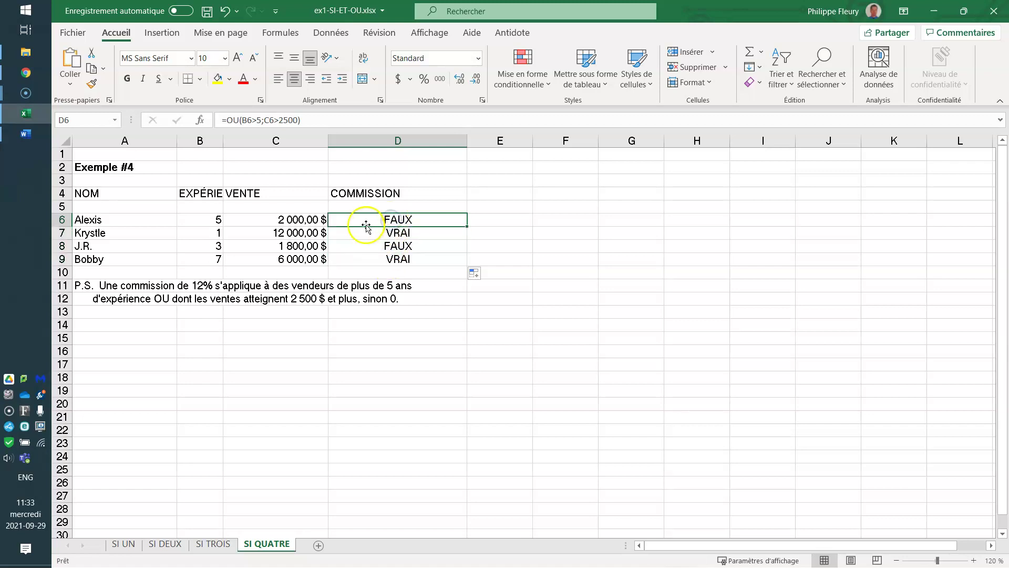
left_click(368, 229)
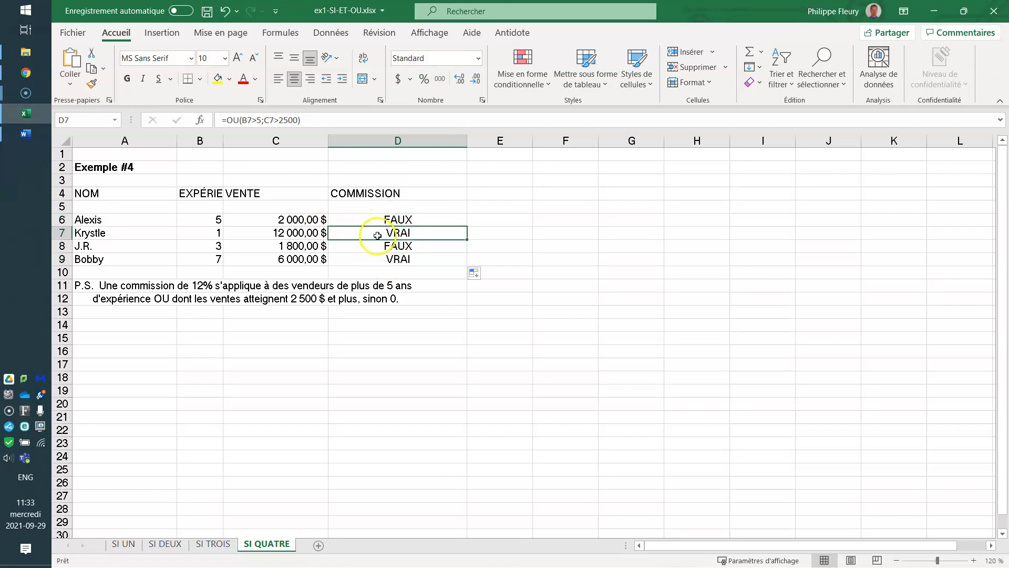
left_click(204, 235)
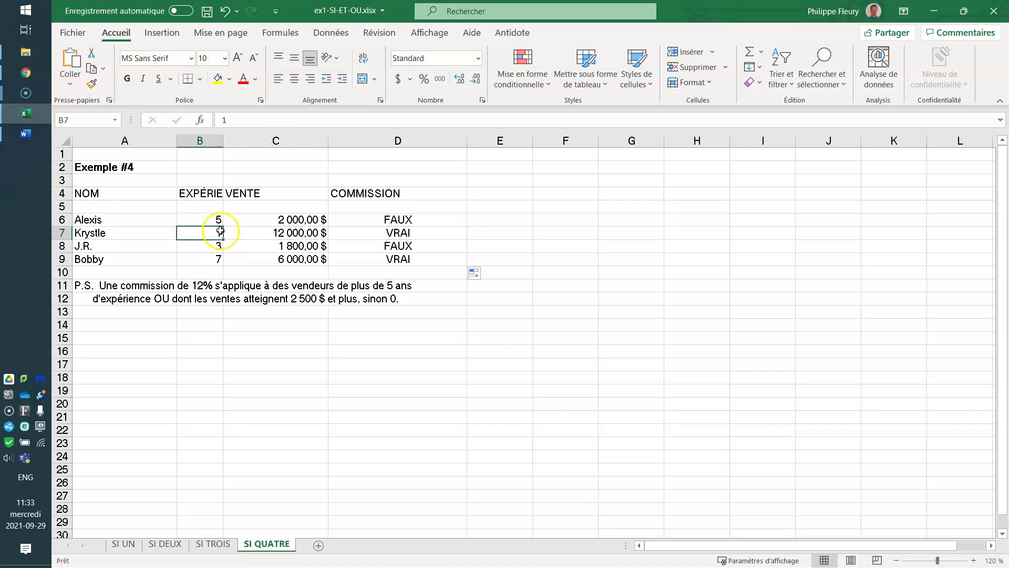
left_click(277, 232)
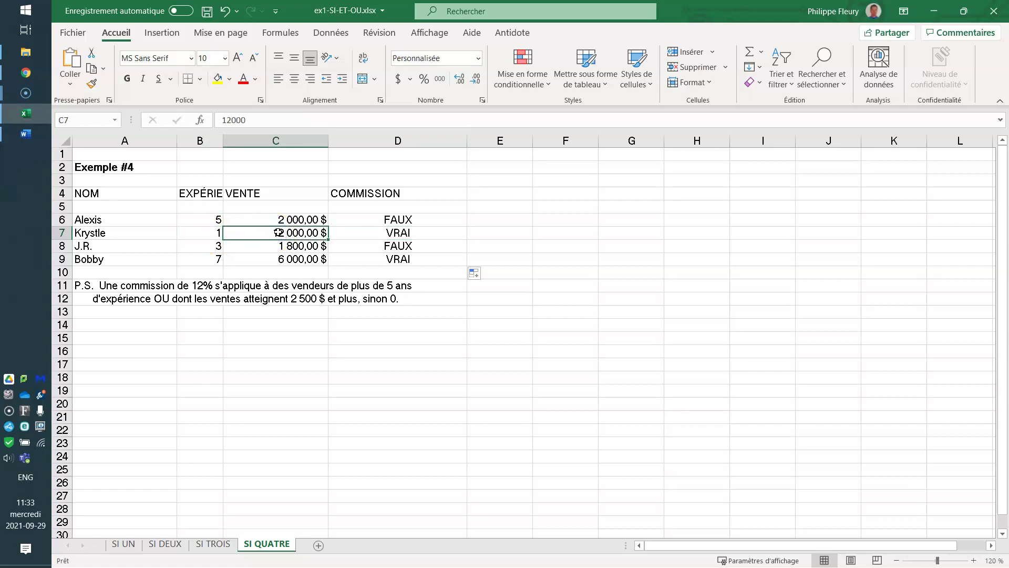
left_click(203, 247)
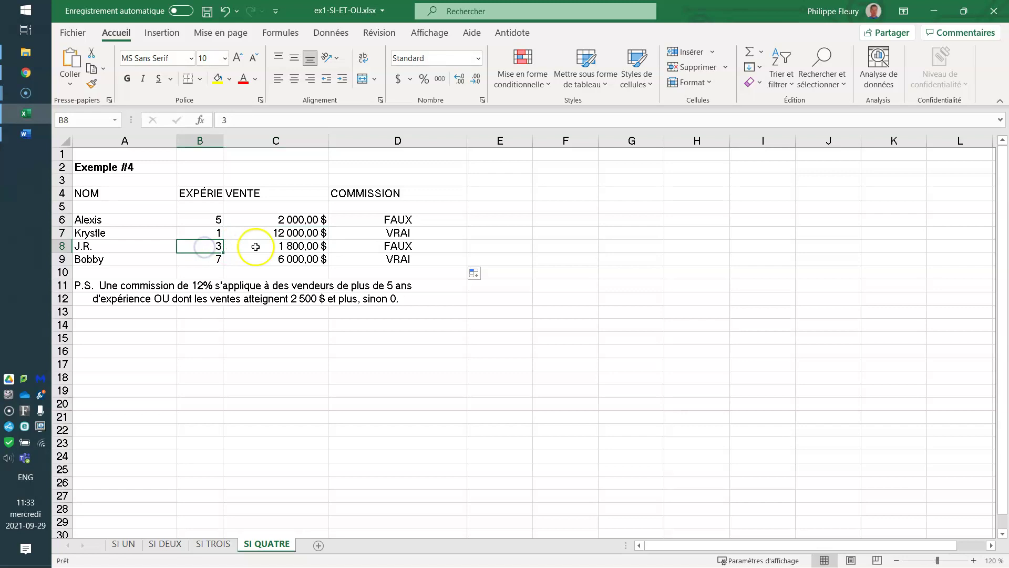
left_click(269, 245)
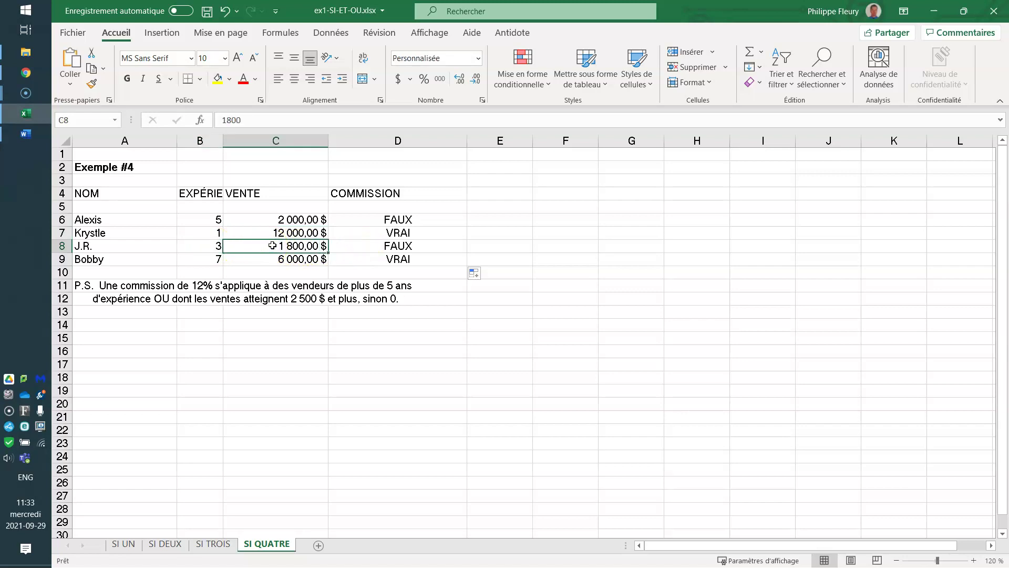
left_click(209, 260)
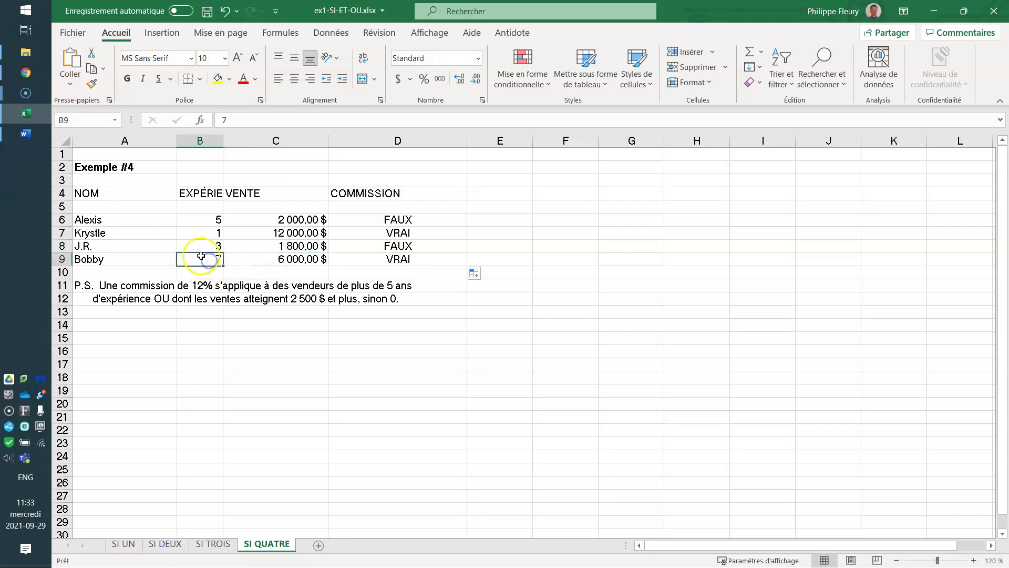
Test the OU result in row 9 with a sales value of 2000 in C9, and undo the change
left_click(281, 260)
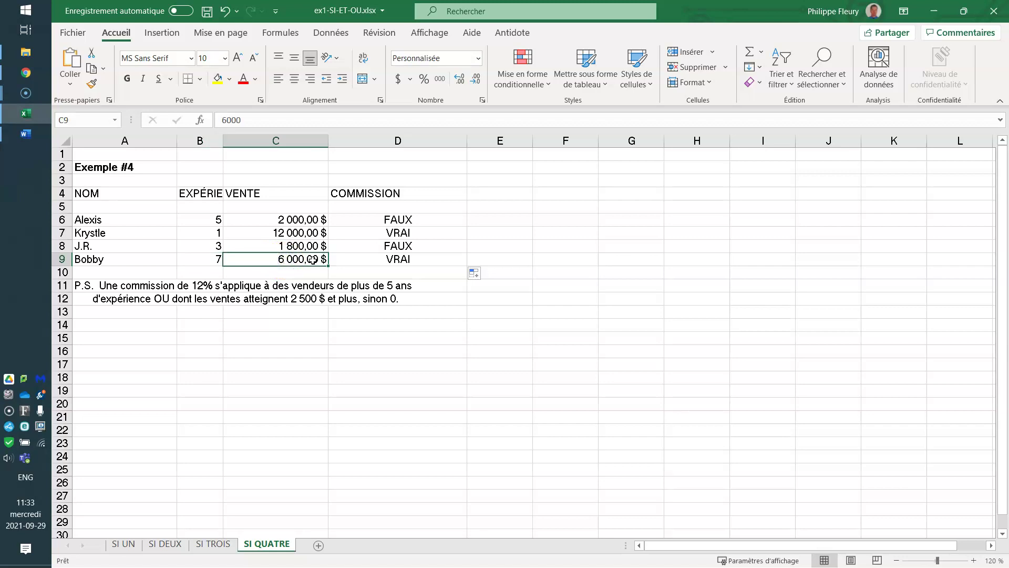
type("2000")
key("Return")
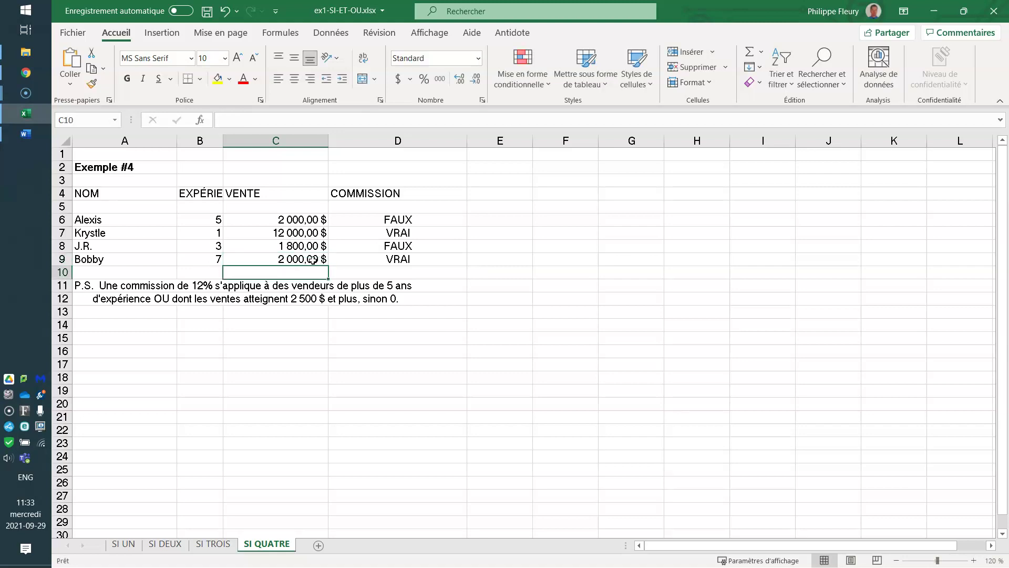
key("ctrl+z")
Wrap D6's OU test in a SI function so the formula reads =SI(OU(B6>5;C6>2500);C6*12%;0)
left_click(387, 220)
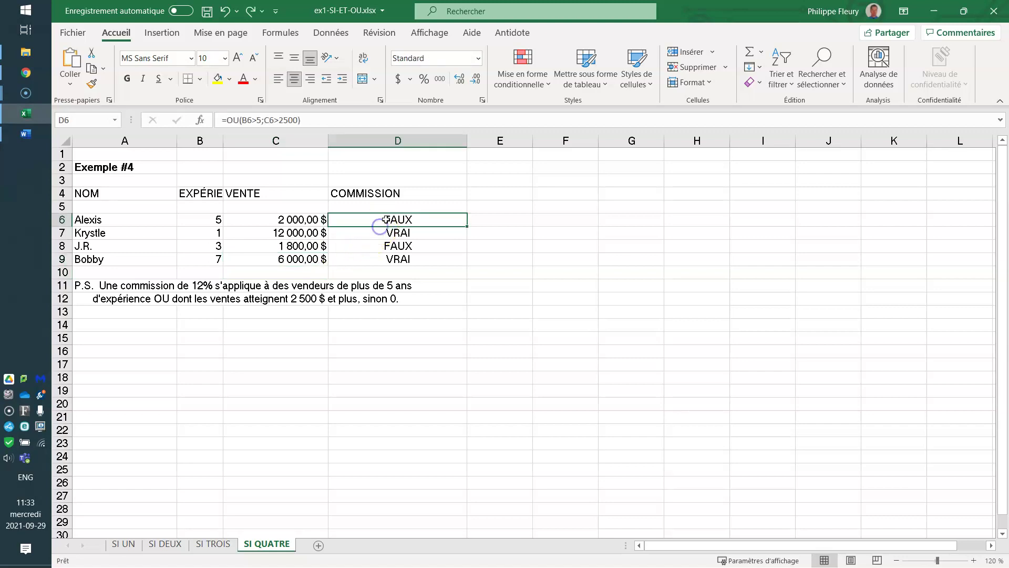
left_click(239, 120)
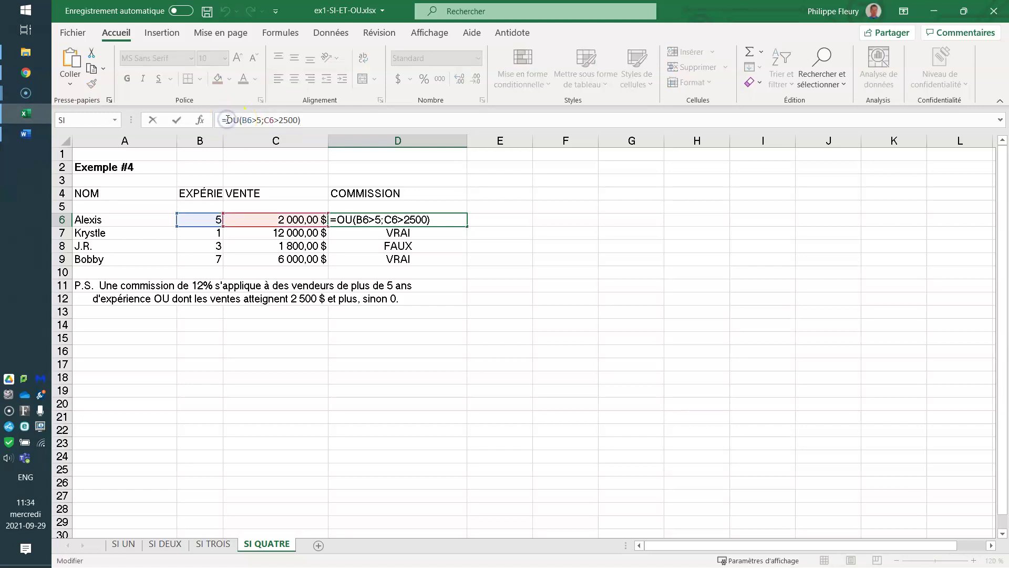
type("SI(")
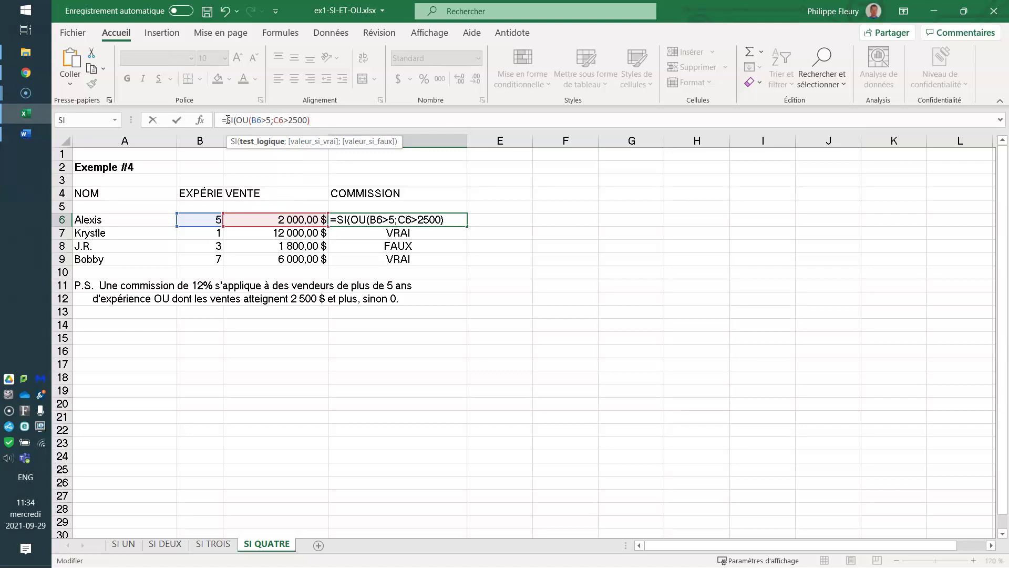
type(";")
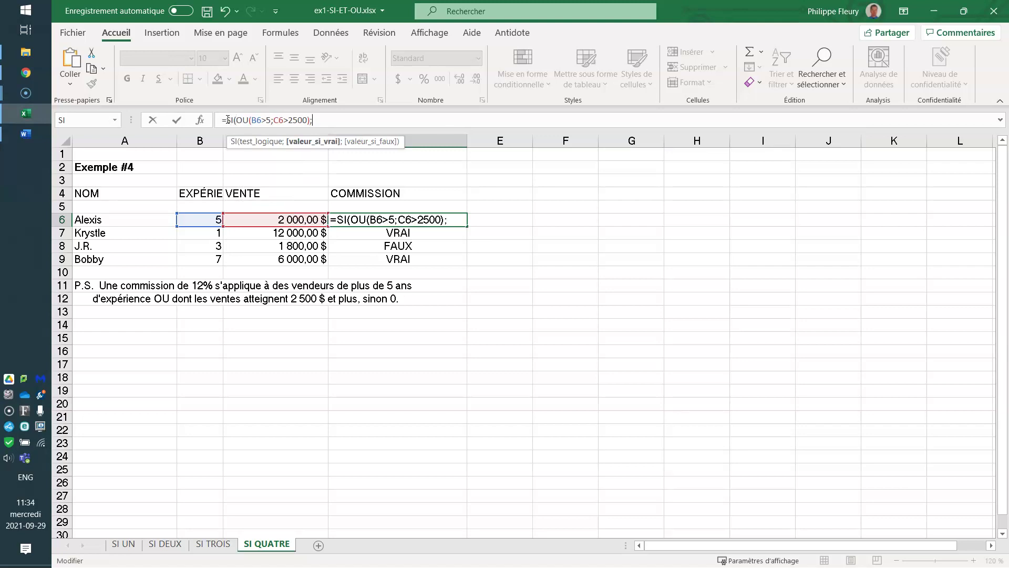
left_click(266, 219)
type("*")
type("12")
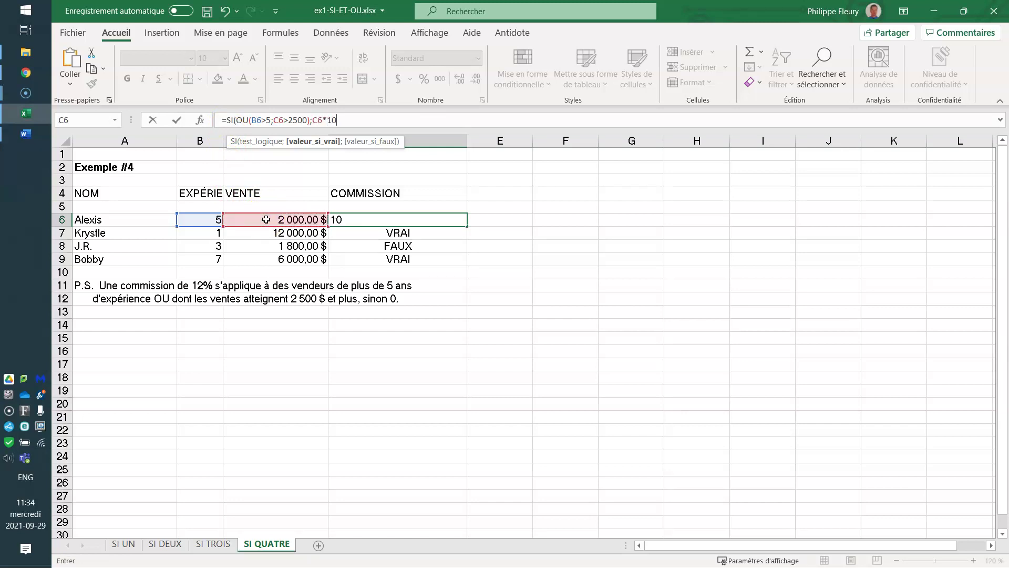
type("%;")
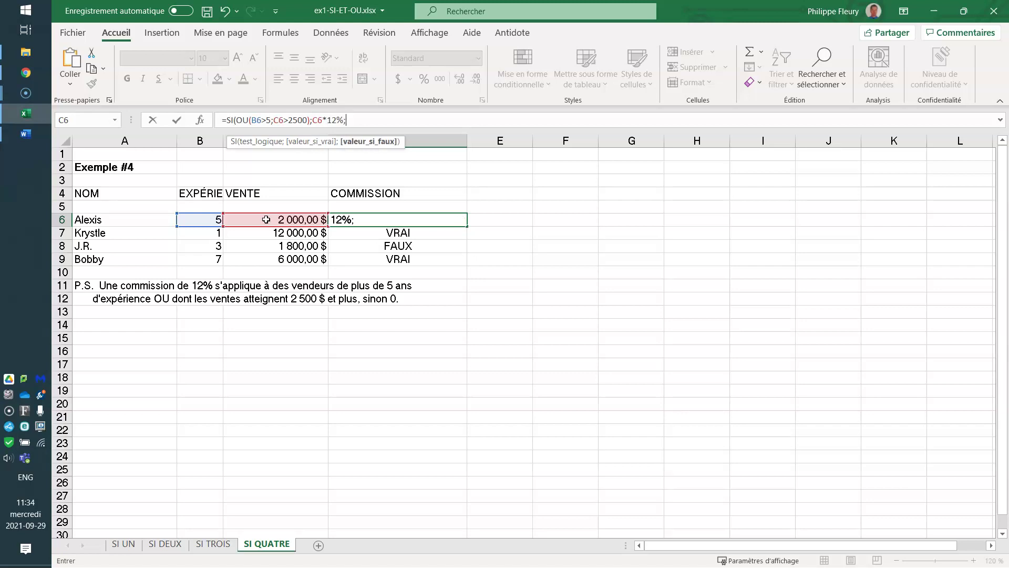
type("0")
key("Return")
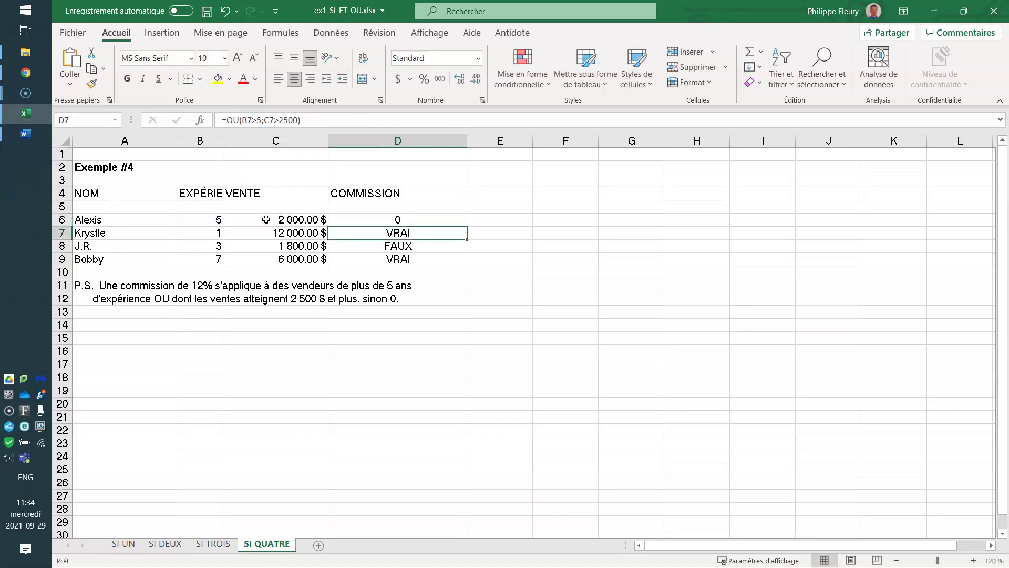
Fill the commission formula from D6 down to D9 and apply the dollar accounting format to the range
left_click(369, 220)
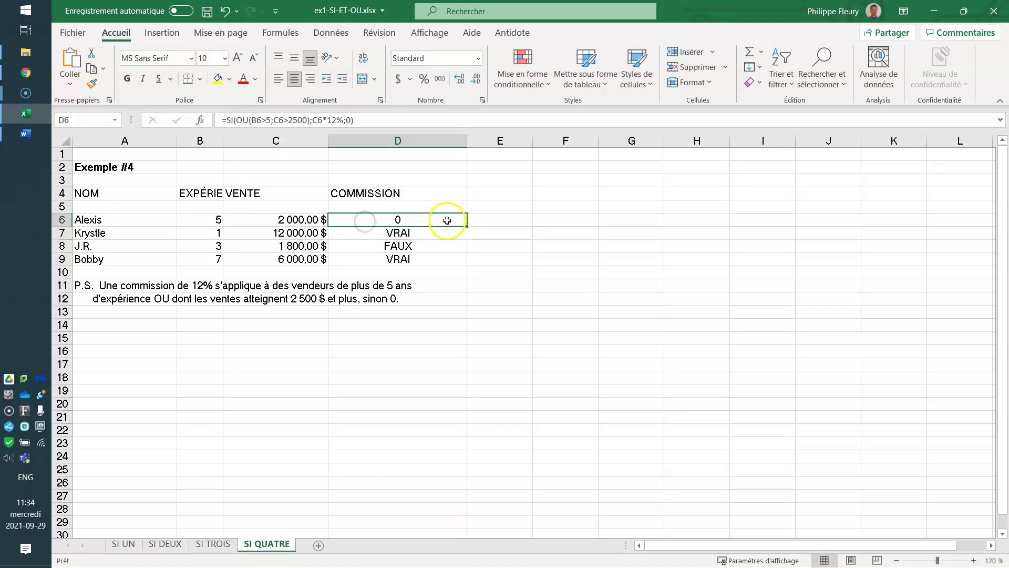
left_click_drag(466, 227, 458, 266)
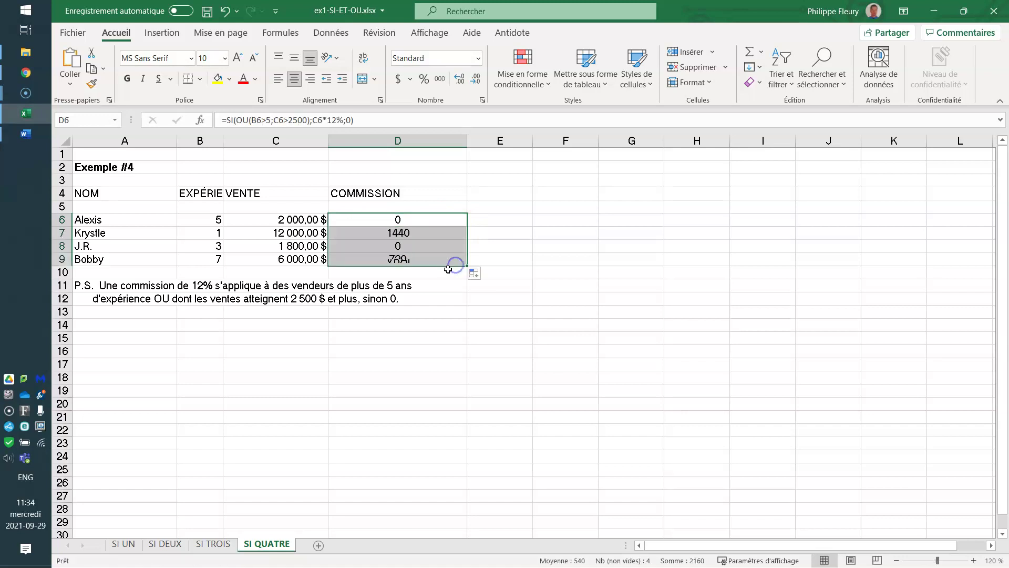
left_click(397, 78)
left_click(450, 195)
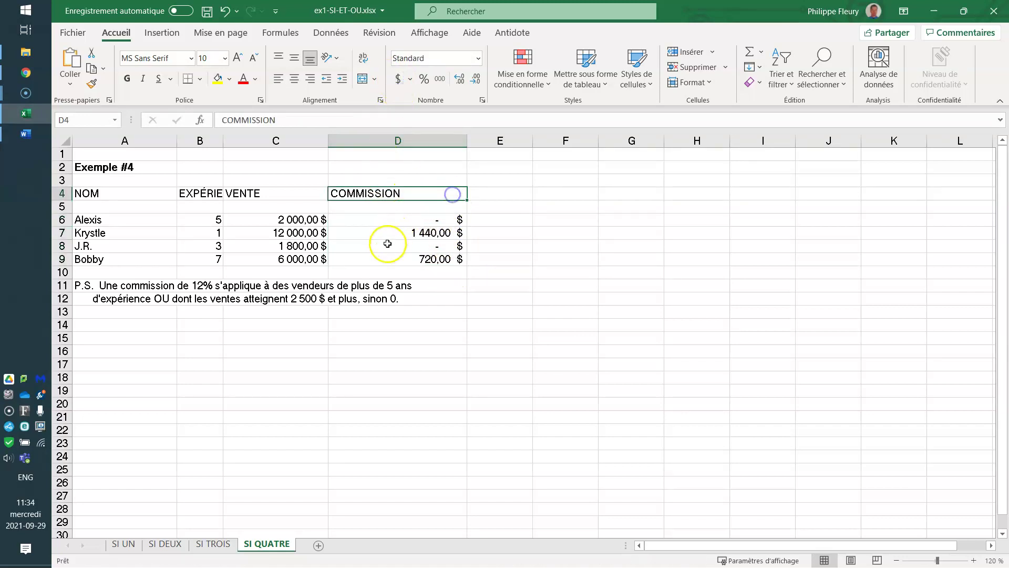
Compare D7's commission formula and its B7:C7 values with the full SI/ET formula in D7 of the SI TROIS sheet
left_click(389, 232)
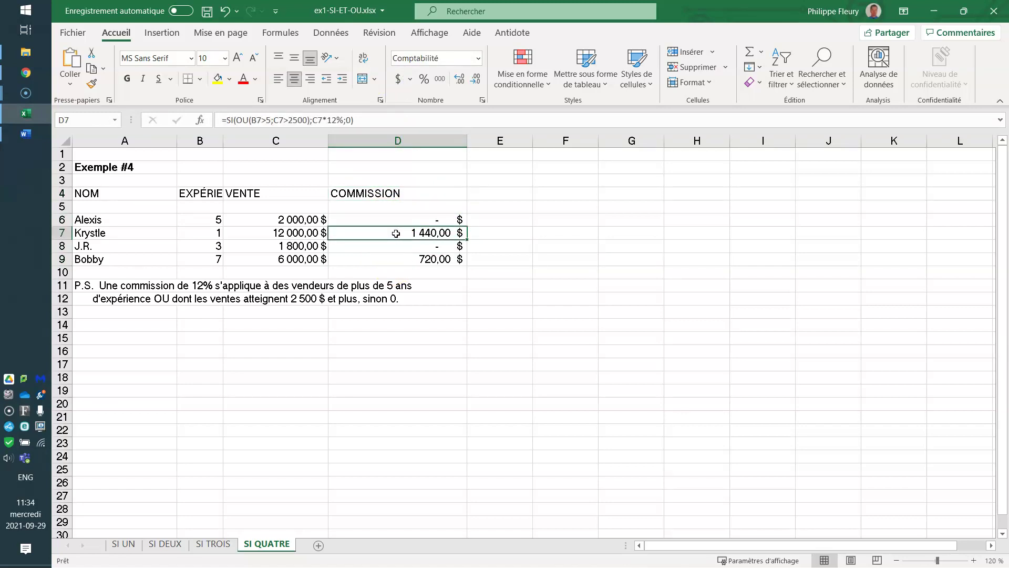
left_click_drag(213, 232, 292, 232)
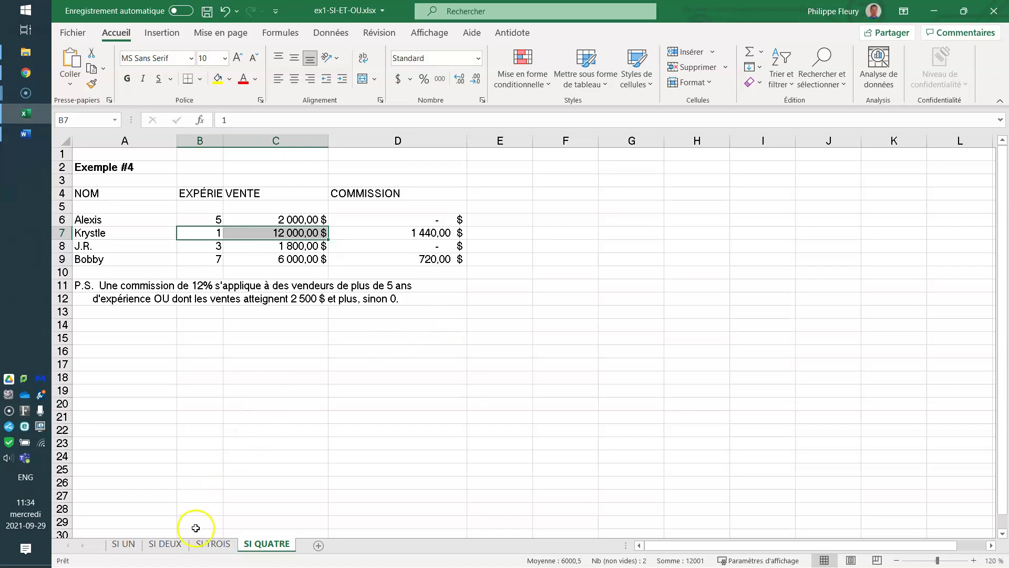
left_click(219, 547)
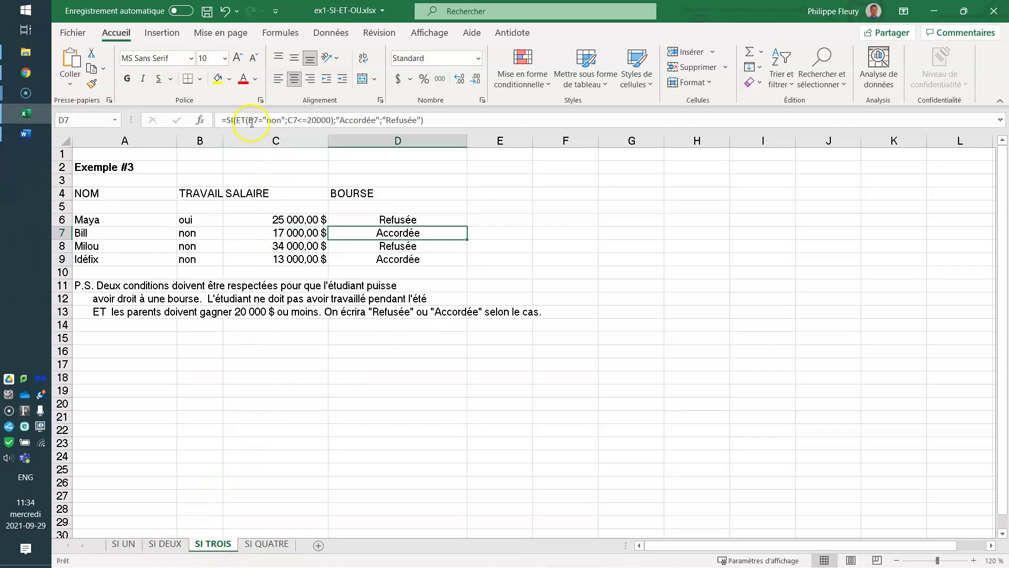
left_click_drag(229, 120, 464, 120)
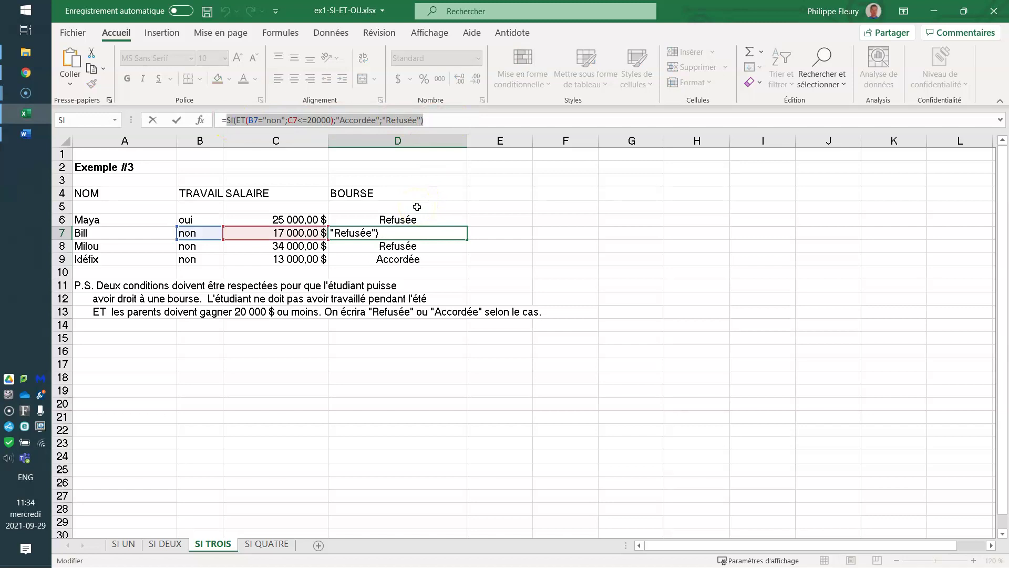
Open the ex2-SI-NON.xlsx workbook from the demo-cours6 folder and read the scenario and instructions on the Salaires sheet
key("Return")
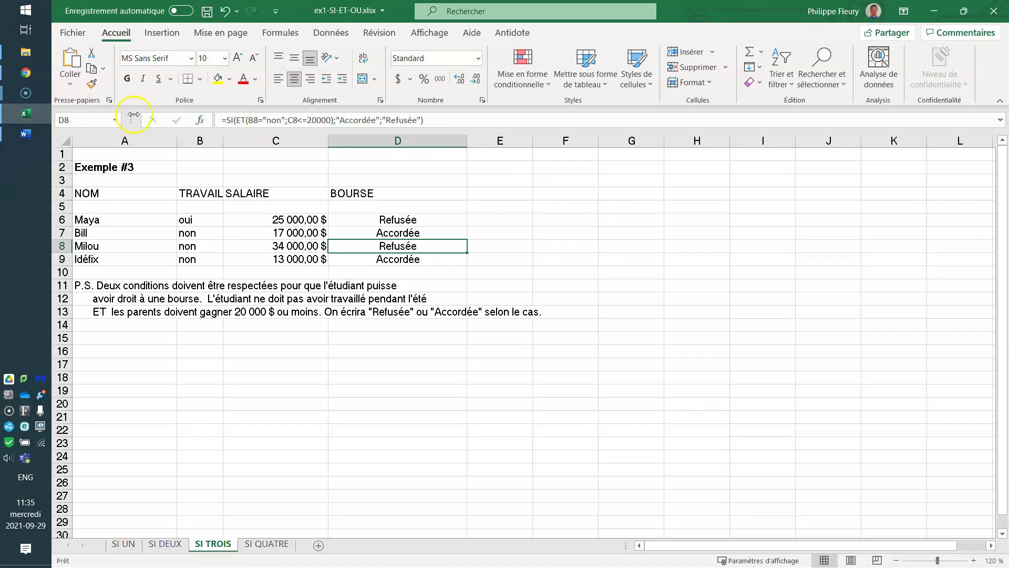
left_click(25, 54)
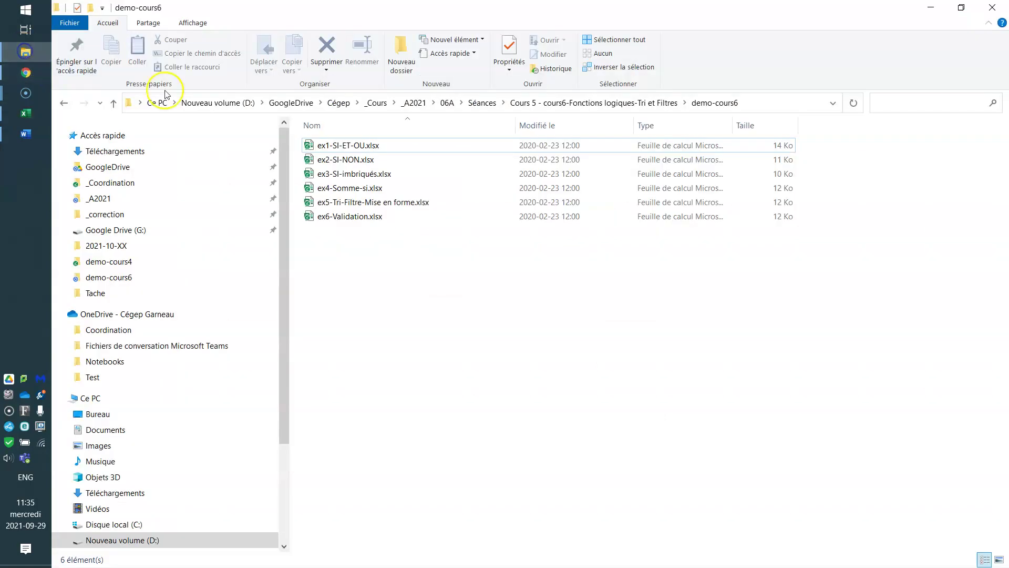
double_click(361, 160)
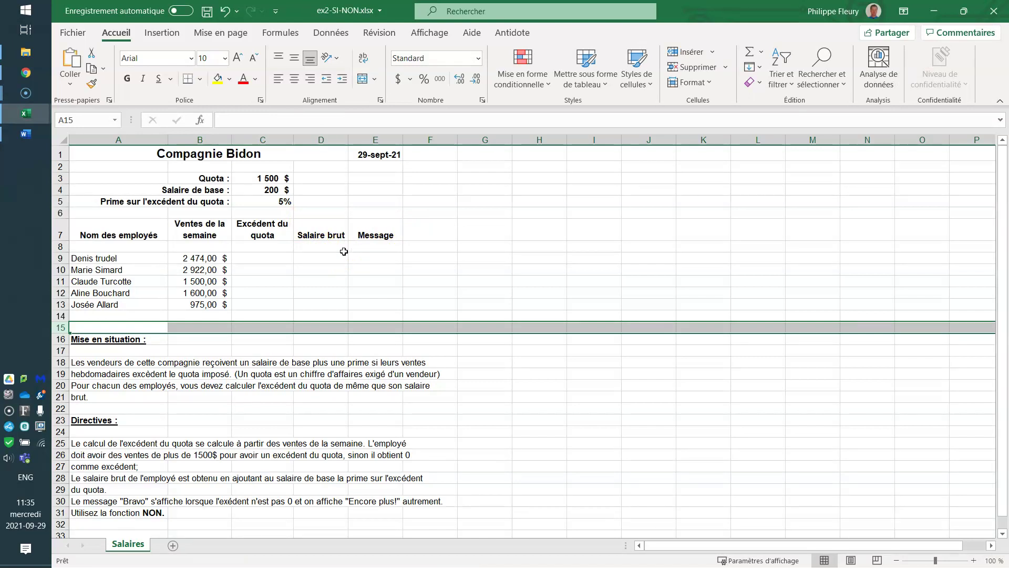
scroll(345, 254, "down", 1)
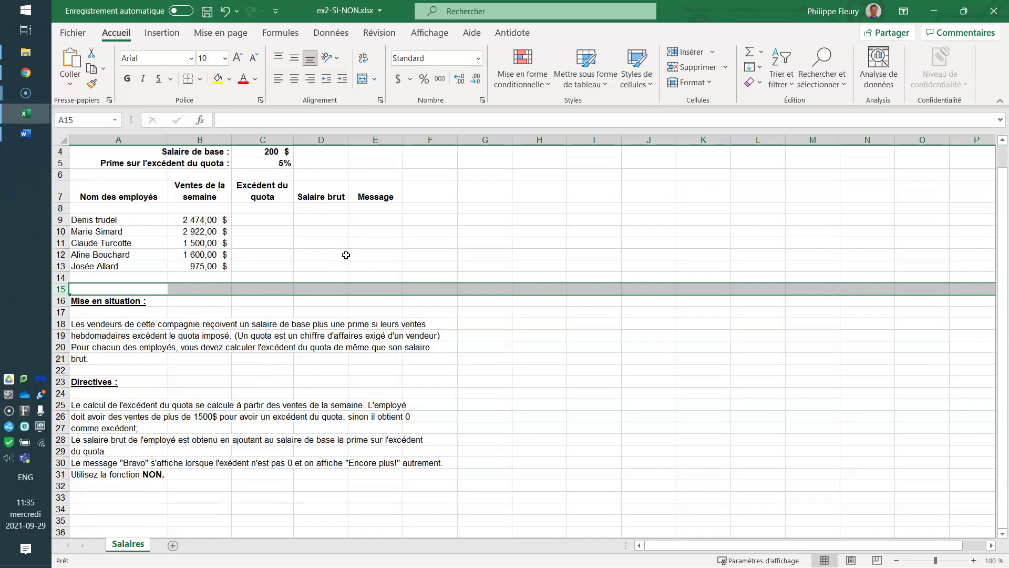
Enter the quota excess formula =B9-C3 in cell C9, subtracting the quota from the week's sales
left_click(256, 221)
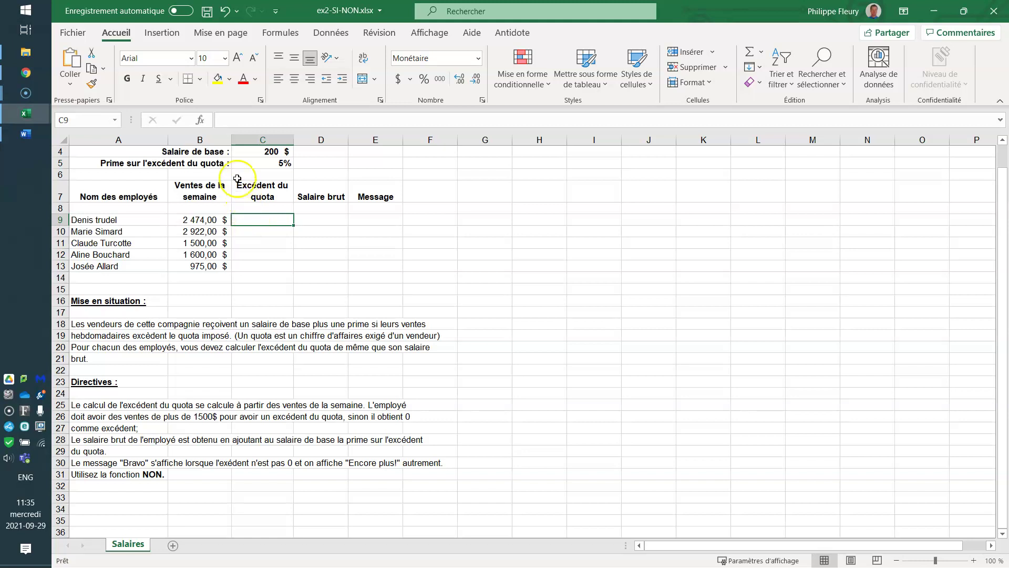
scroll(165, 169, "up", 1)
scroll(165, 170, "up", 1)
left_click(263, 179)
left_click(250, 259)
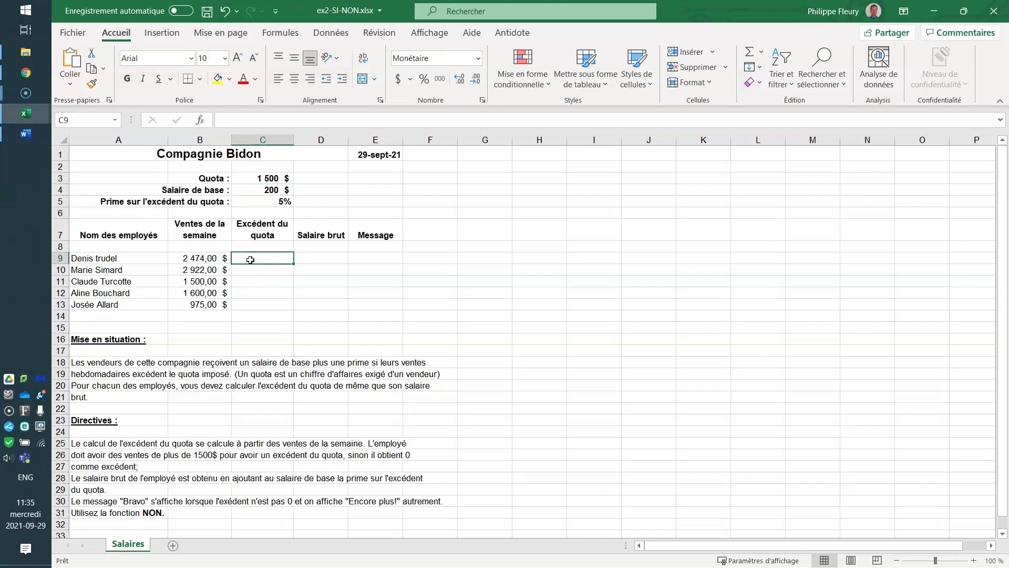
type("=")
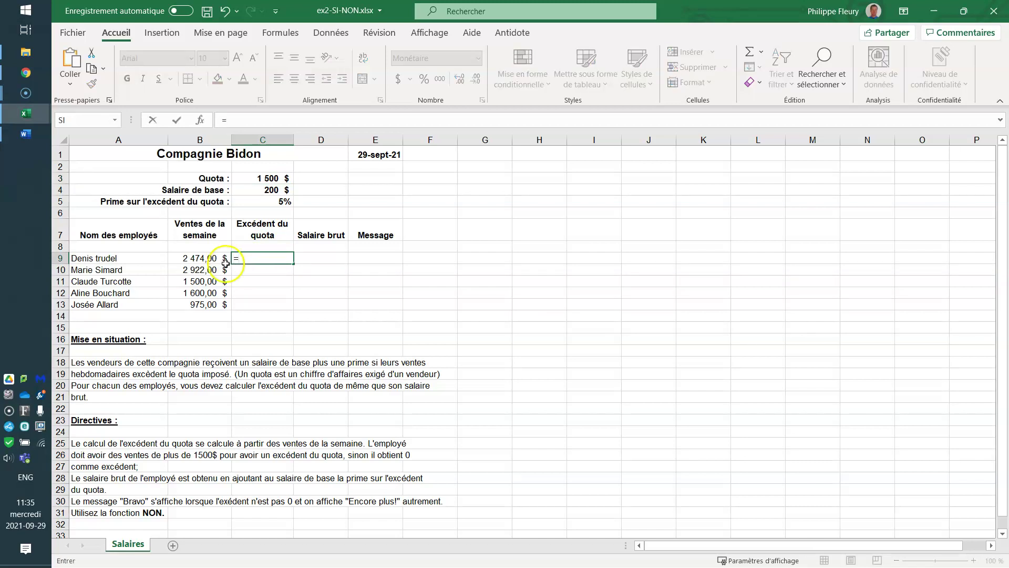
left_click(209, 257)
type("-")
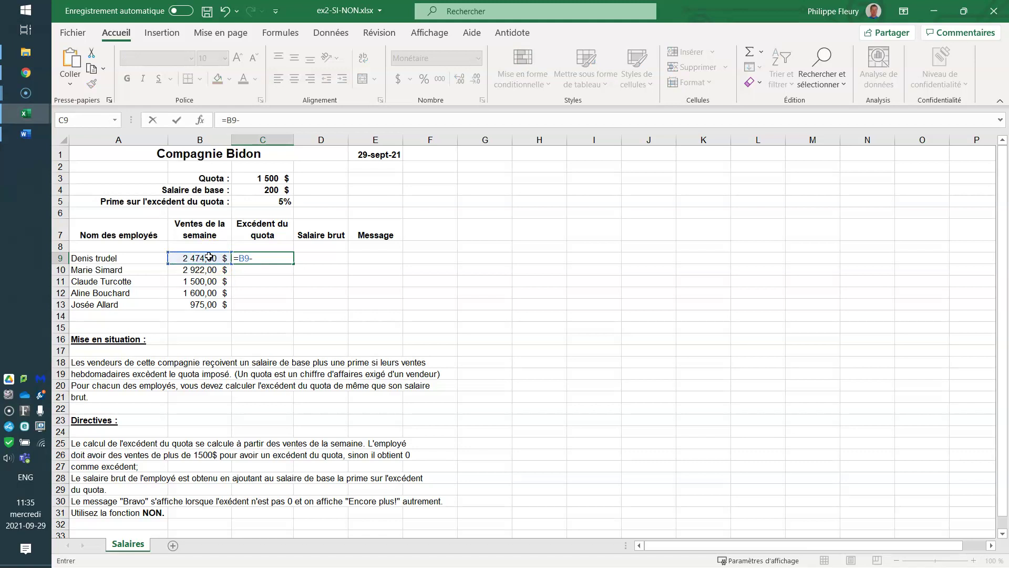
left_click(274, 179)
key("Return")
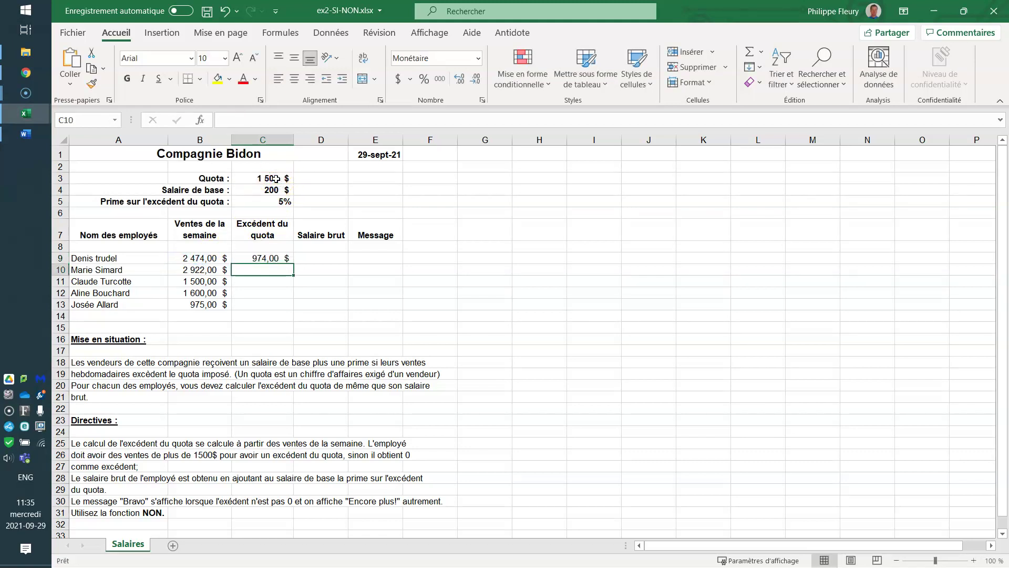
Try filling C9's quota excess formula down to C13 with the relative reference, and undo the fill
left_click(270, 258)
left_click_drag(293, 264, 283, 309)
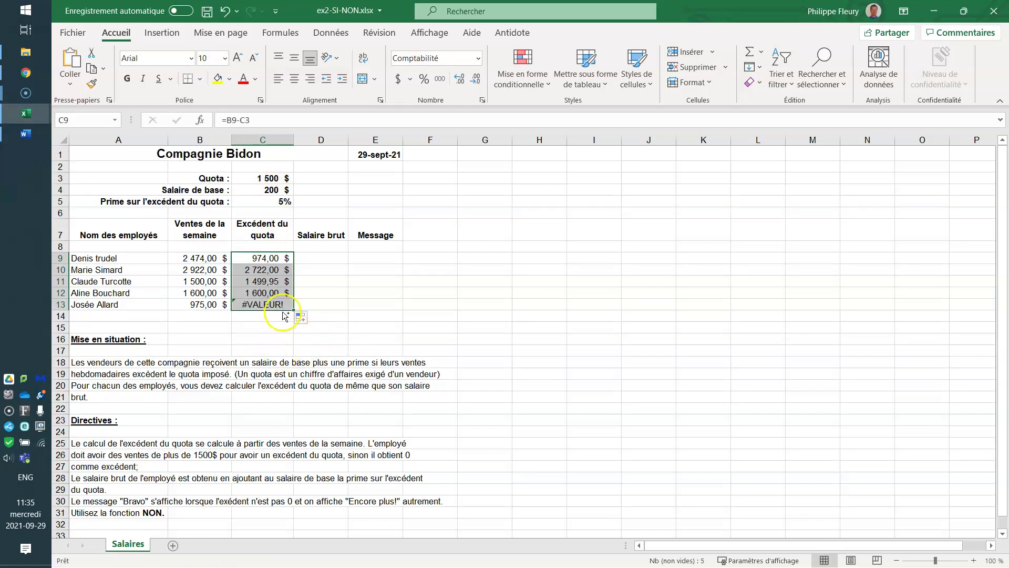
key("ctrl+z")
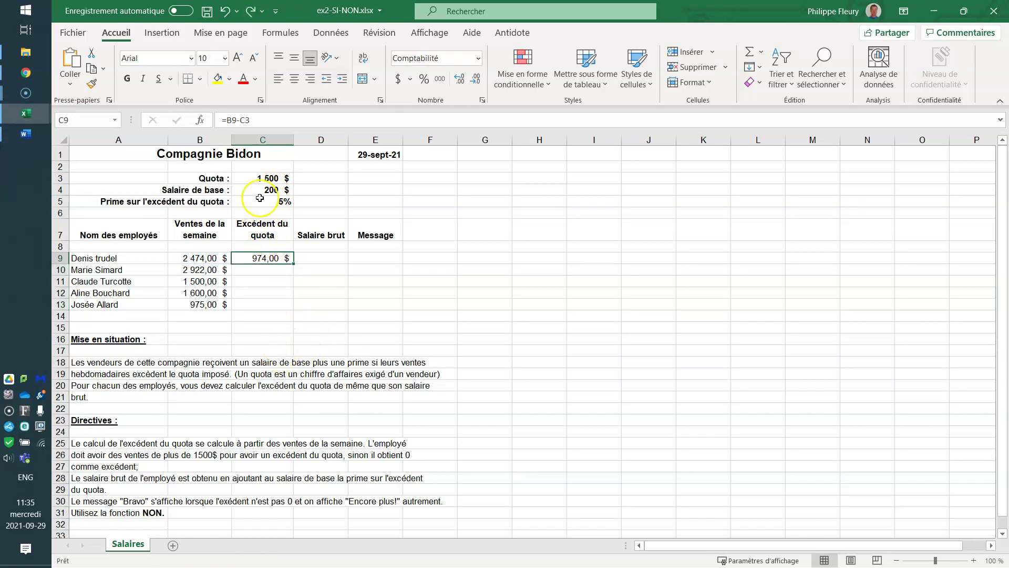
Lock the row of the quota reference in C9 so the formula reads =B9-C$3
left_click(245, 121)
left_click(245, 121)
type("$")
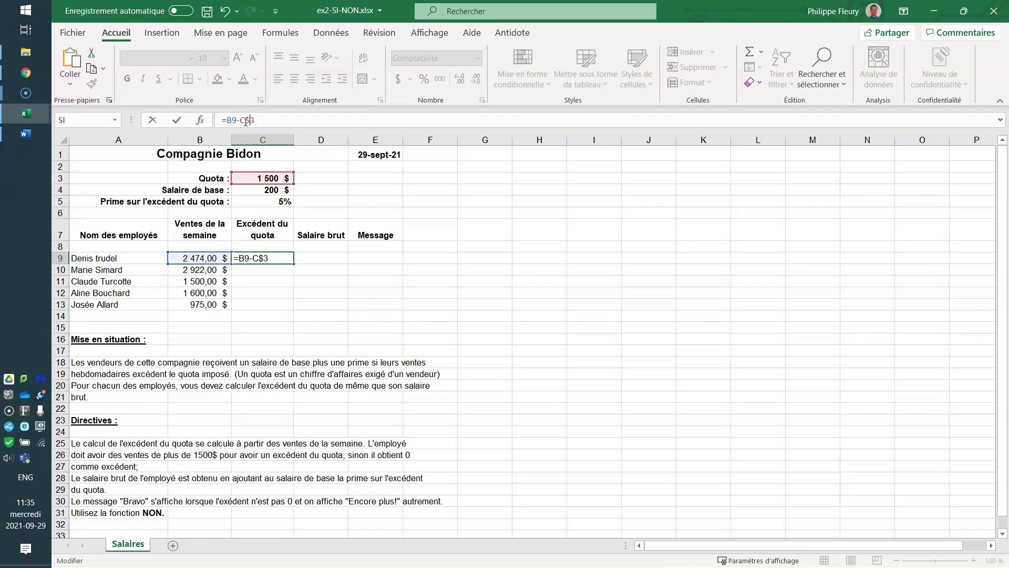
key("Return")
Fill the row-locked formula from C9 down to C13, examine the result in C13, and undo the fill
left_click(279, 258)
left_click_drag(287, 265, 288, 306)
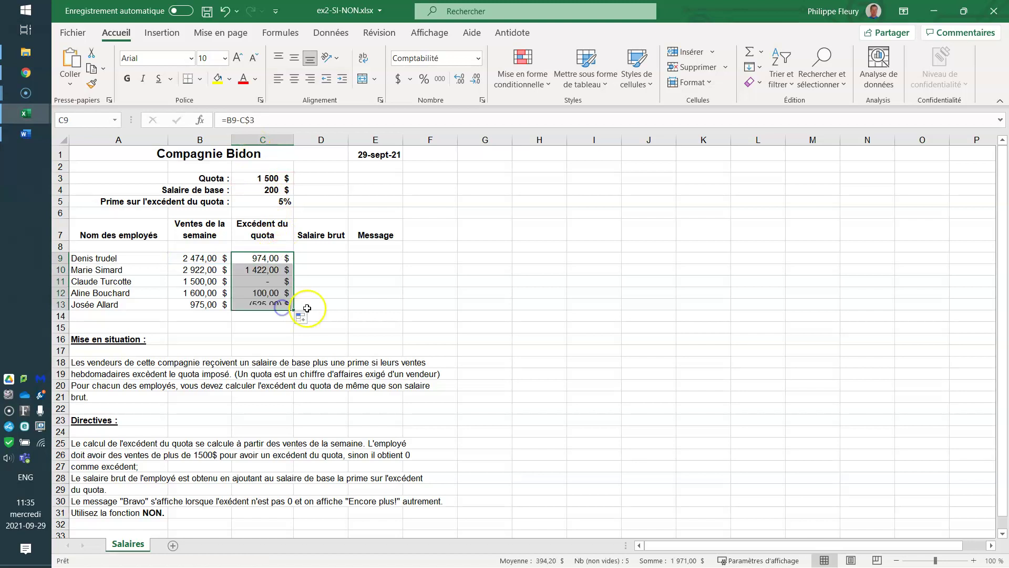
left_click(270, 306)
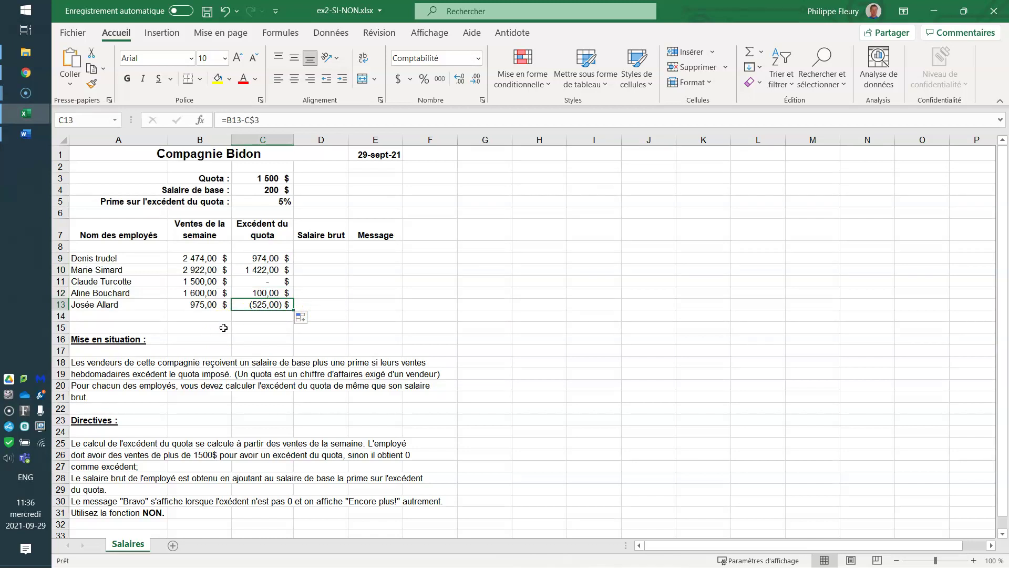
key("ctrl+z")
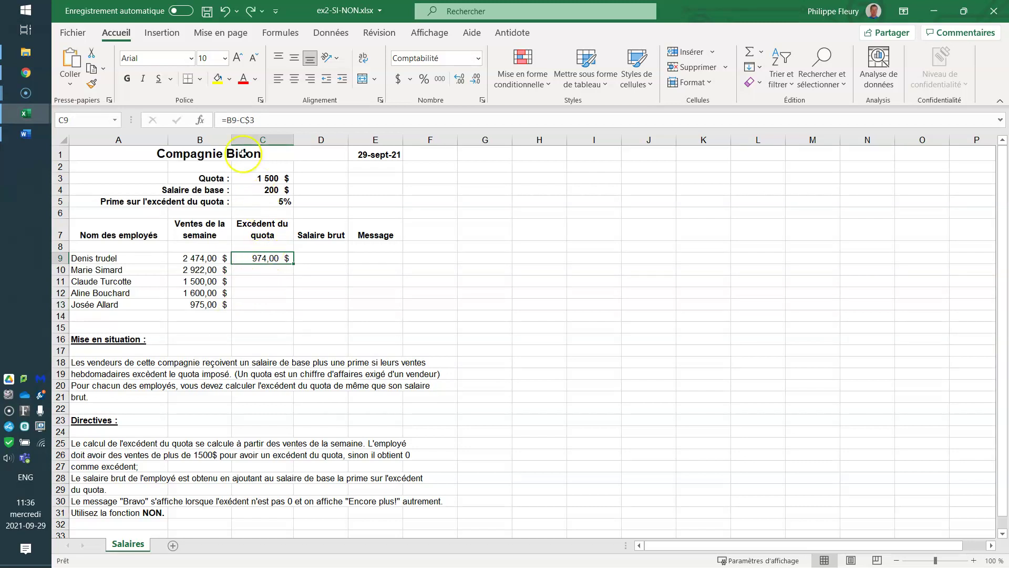
Replace C9's subtraction with the start of a SI function that tests B9>C$3
left_click(230, 120)
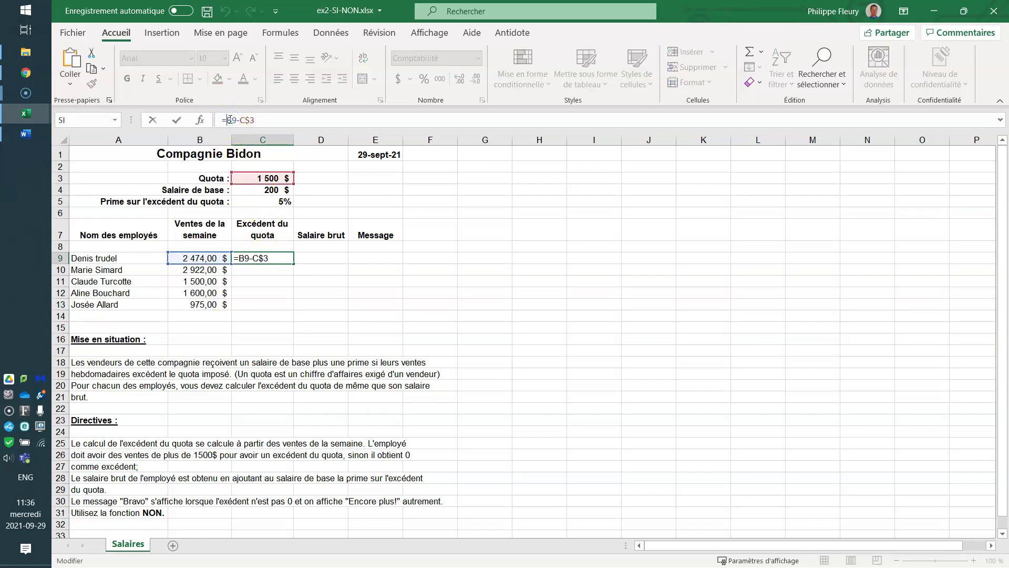
key("Delete")
key("Delete")
key("Delete")
key("Delete")
key("Delete")
key("Delete")
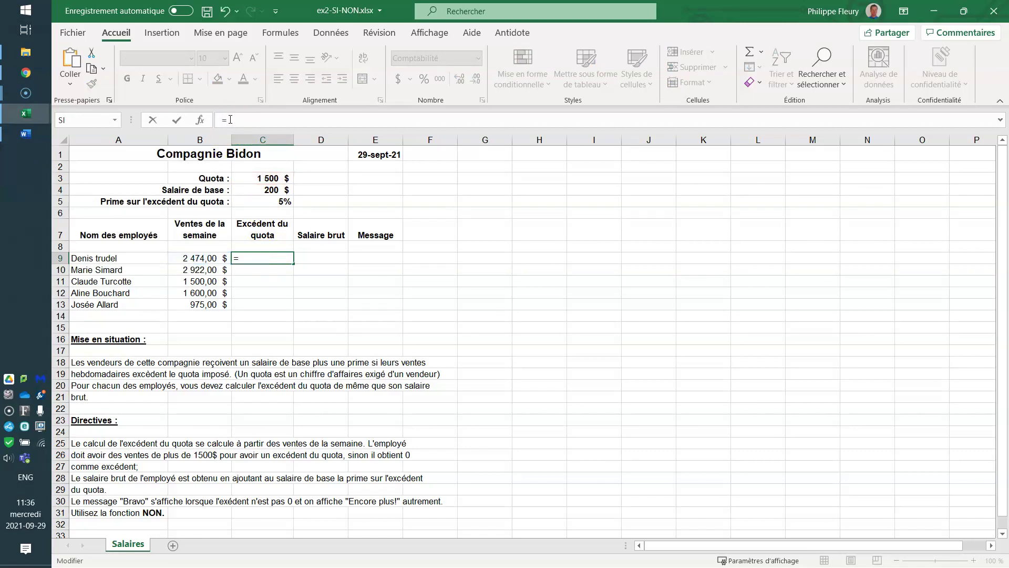
type("SI")
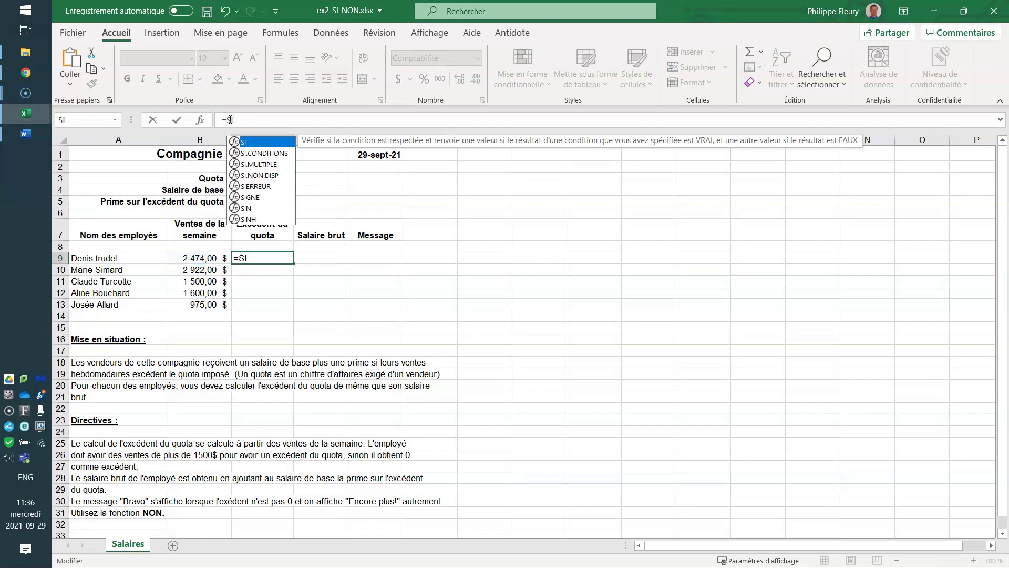
type("(")
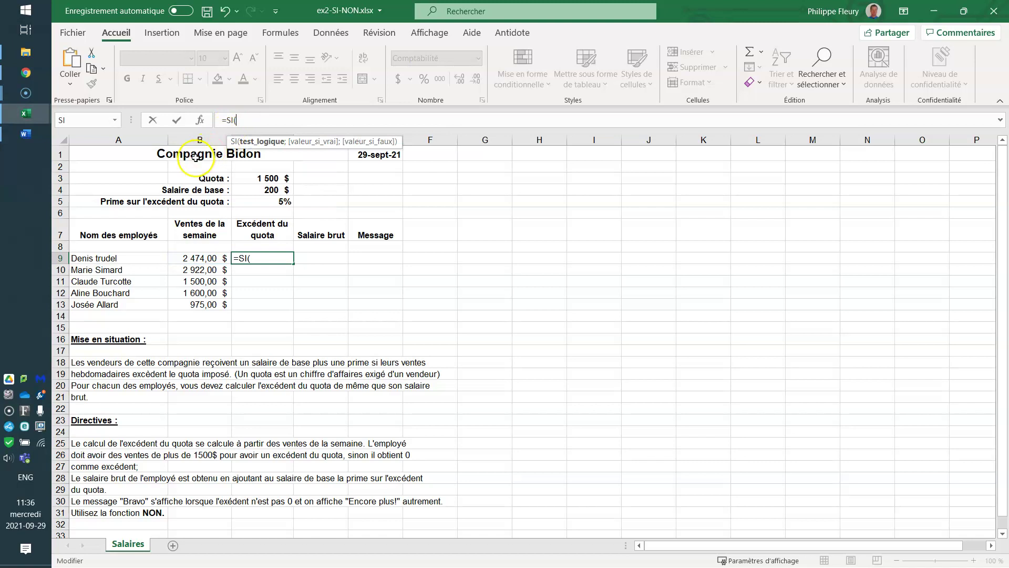
left_click(195, 258)
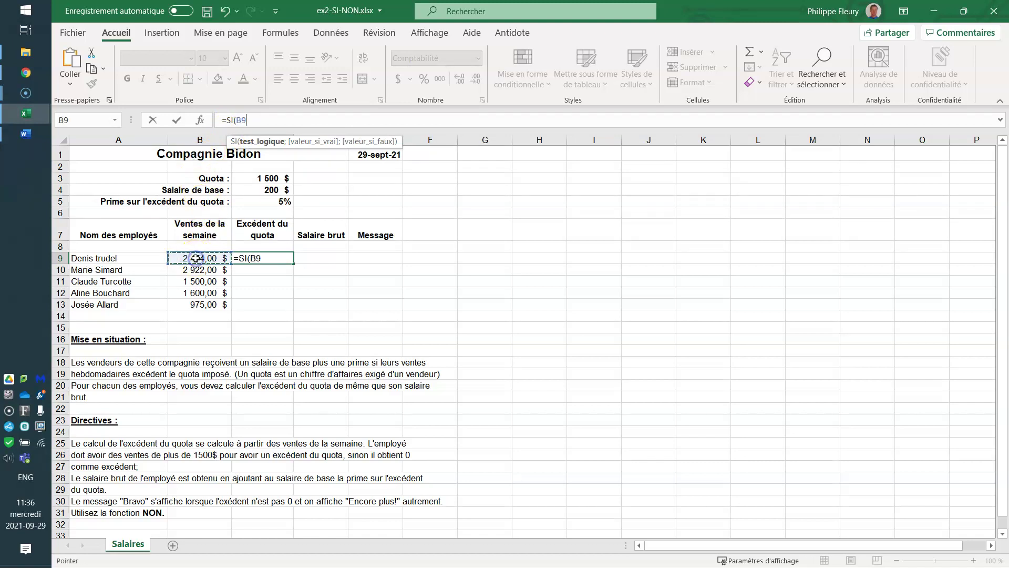
type(">")
left_click(258, 178)
left_click(258, 121)
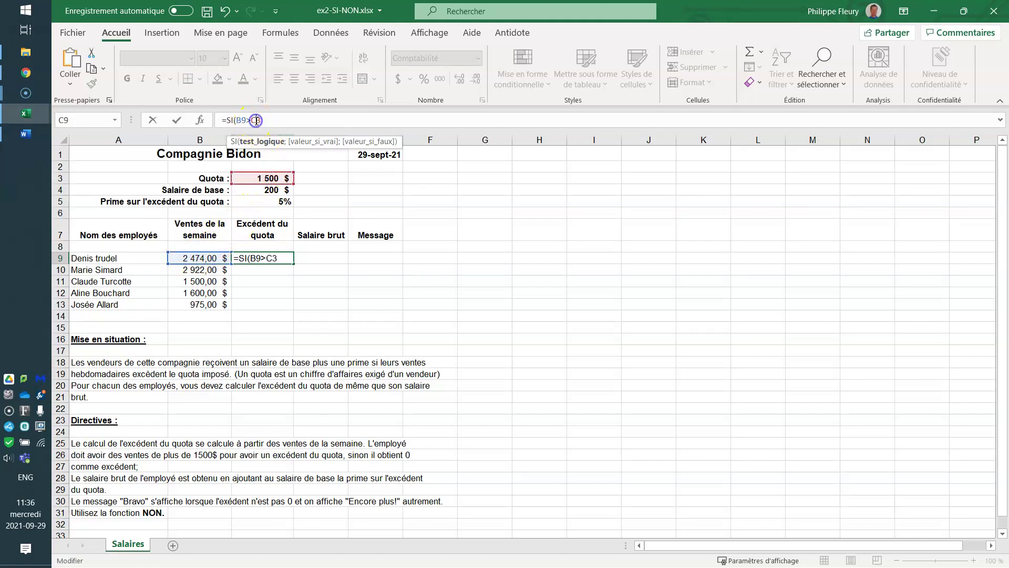
type("$3")
type(";")
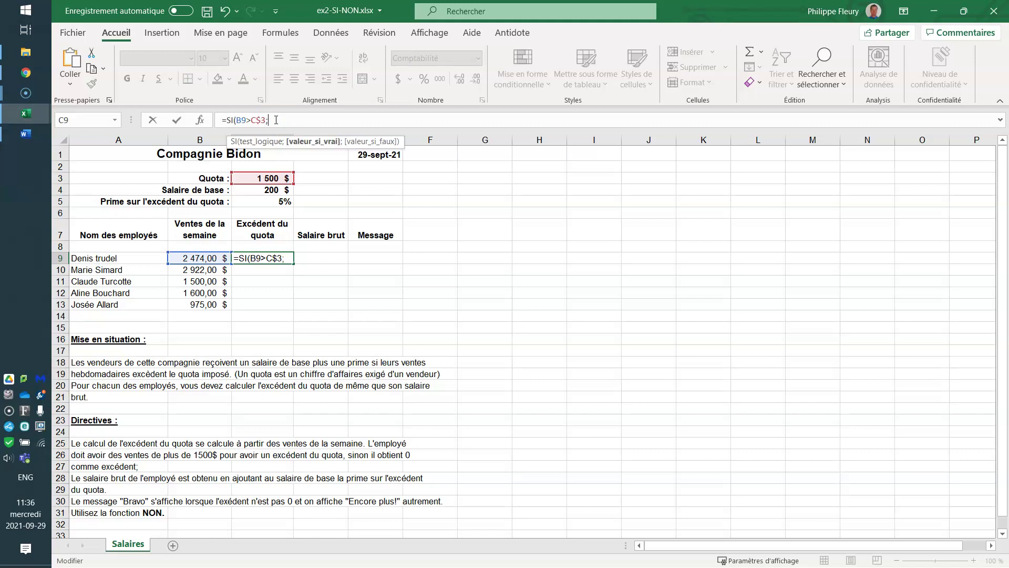
Complete C9's SI formula with B9-C$3 if true and 0 if false, and fill it down to C13
left_click(195, 258)
type("-")
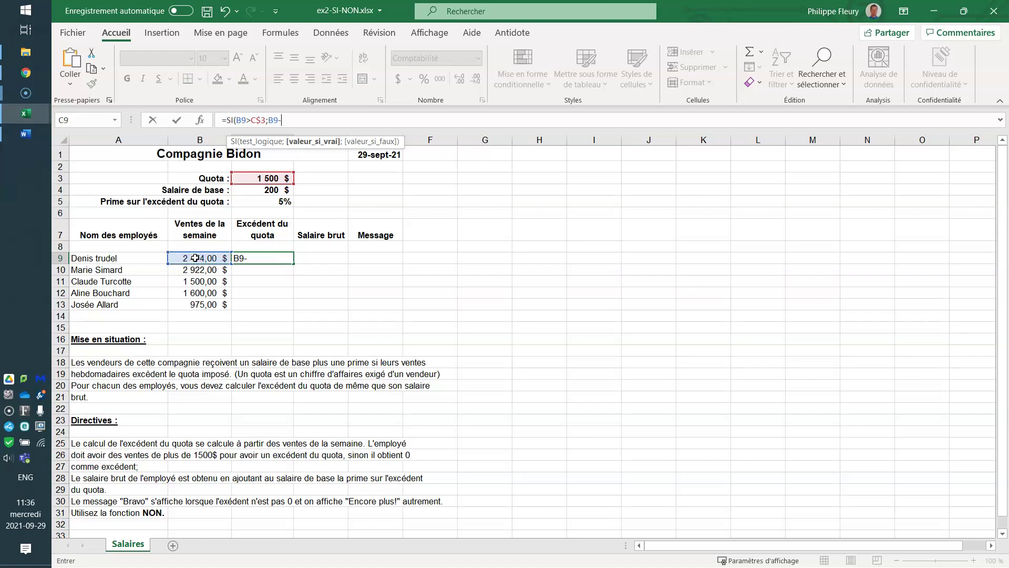
left_click(257, 177)
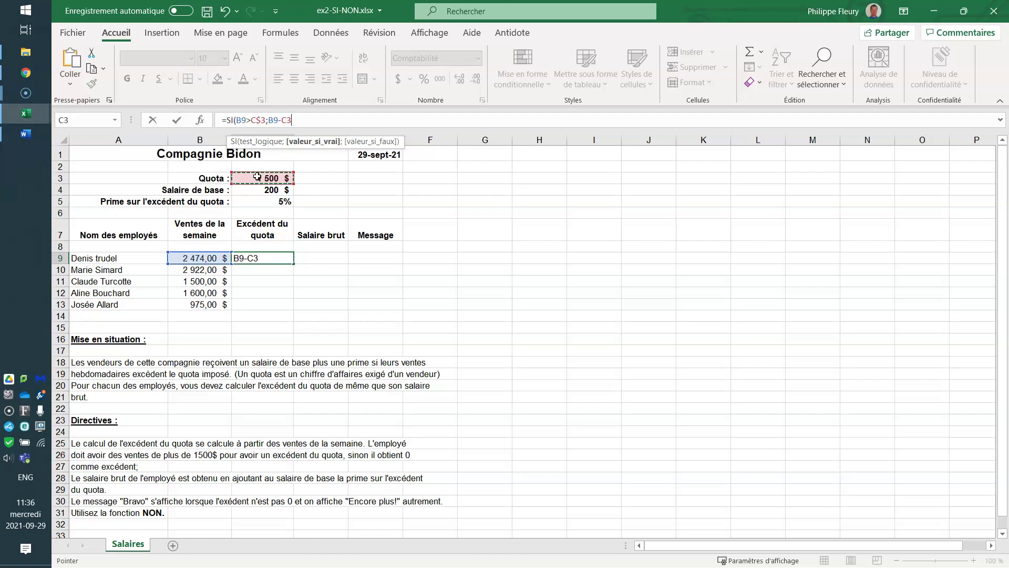
left_click(287, 120)
type("$")
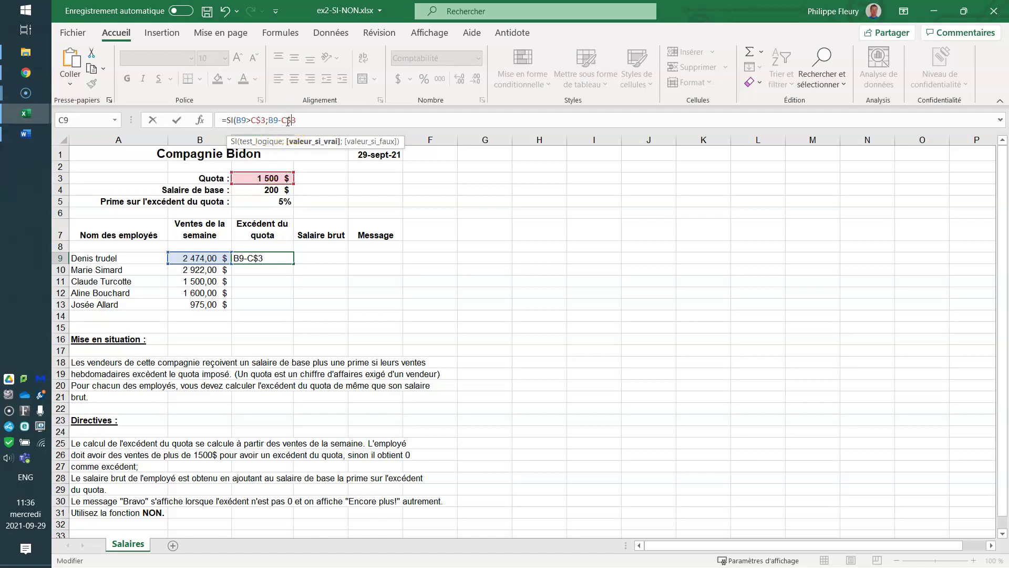
left_click(316, 122)
type(";0")
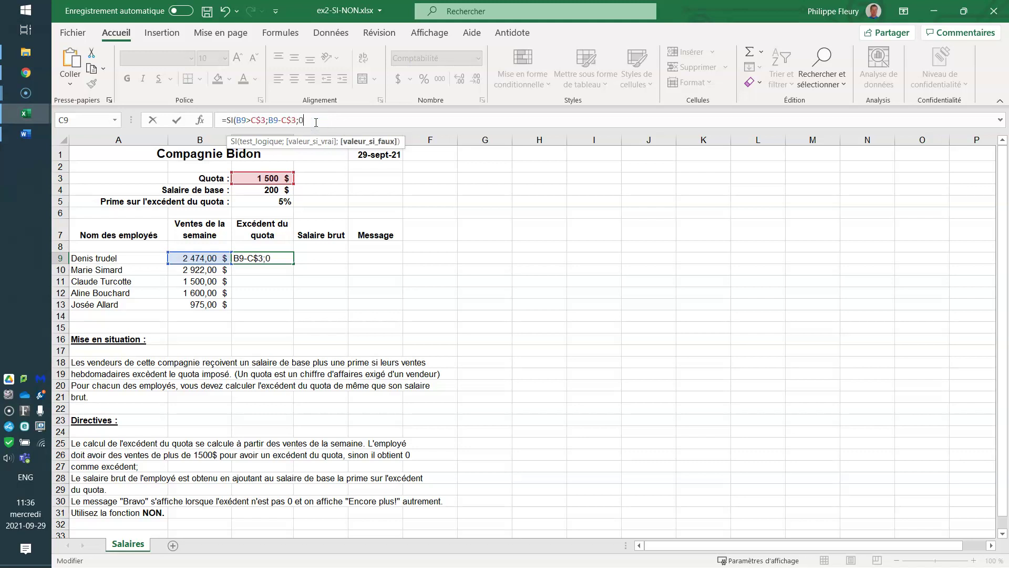
key("Return")
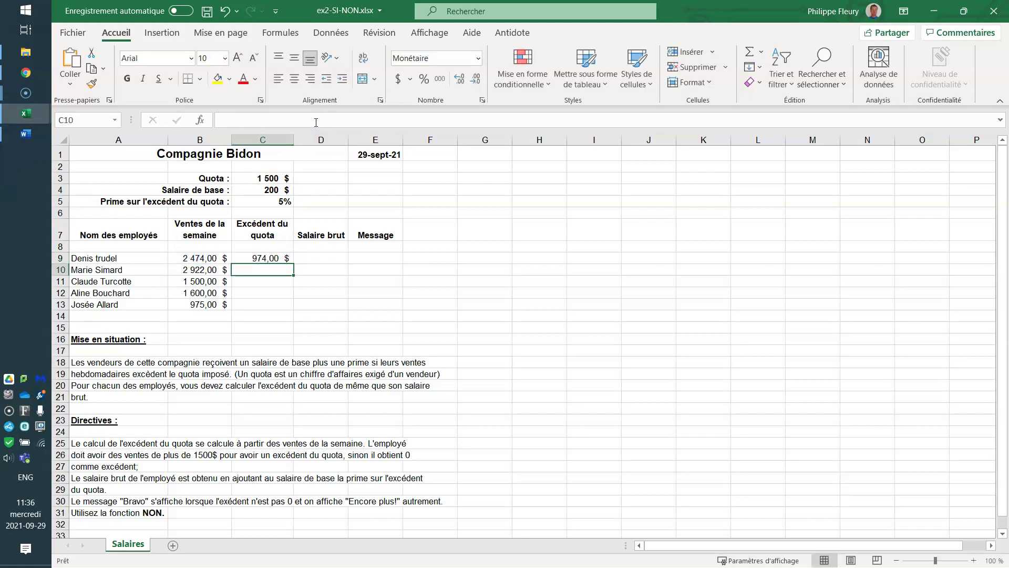
left_click(278, 259)
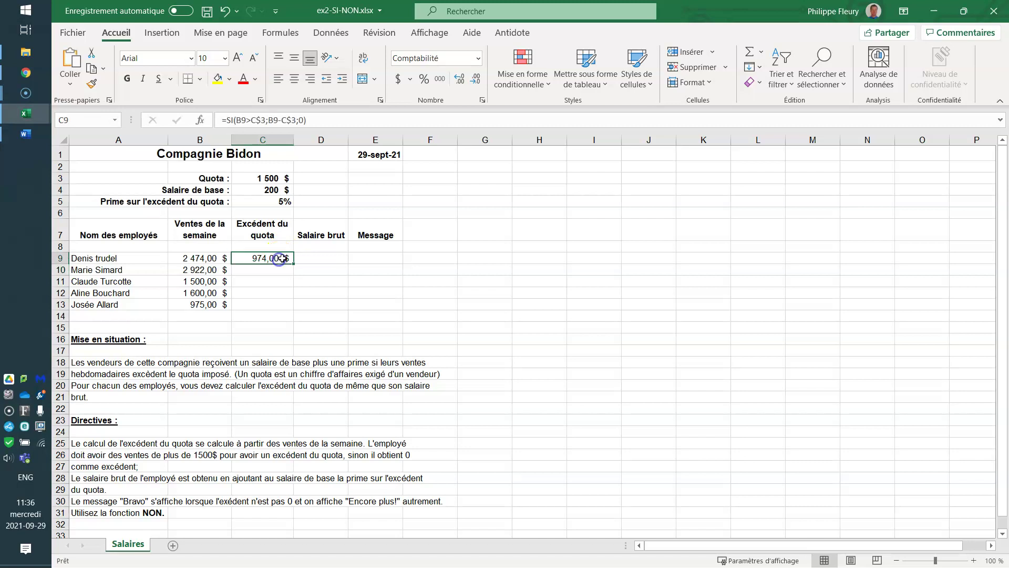
left_click_drag(294, 263, 279, 310)
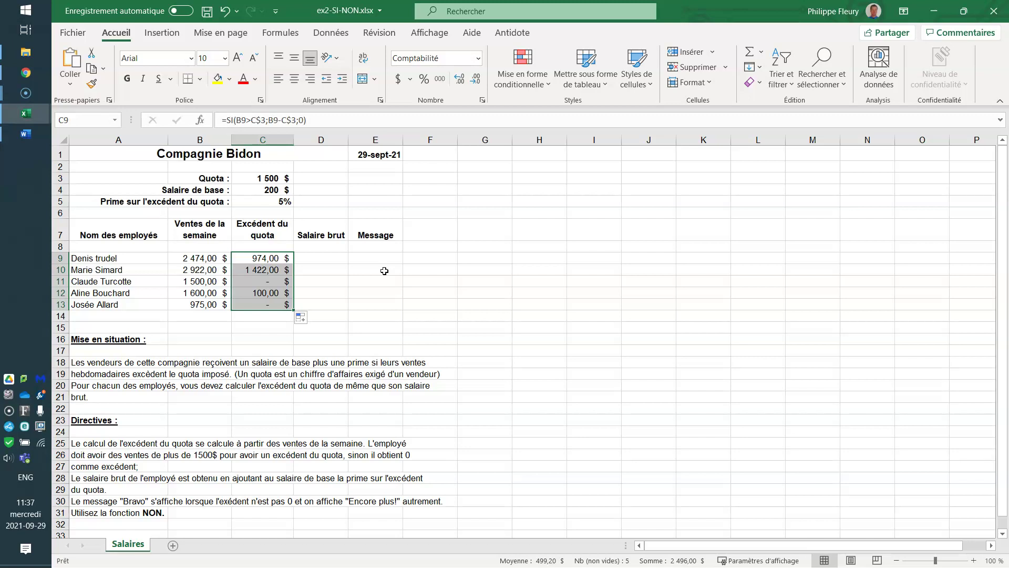
Enter the gross salary formula =C4+C9*C5 in D9, adding the bonus on the quota excess to the base salary
left_click(309, 257)
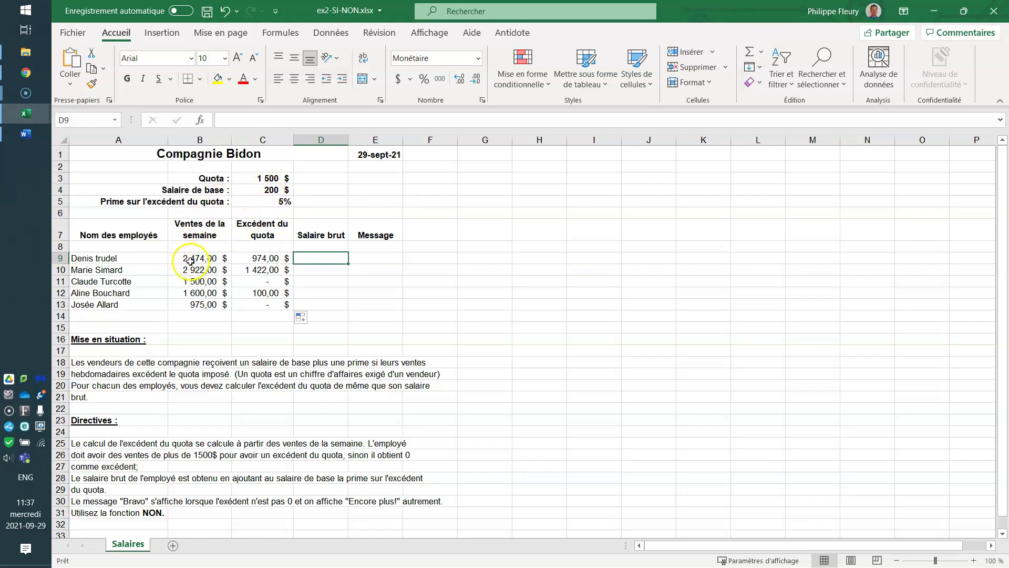
left_click(26, 547)
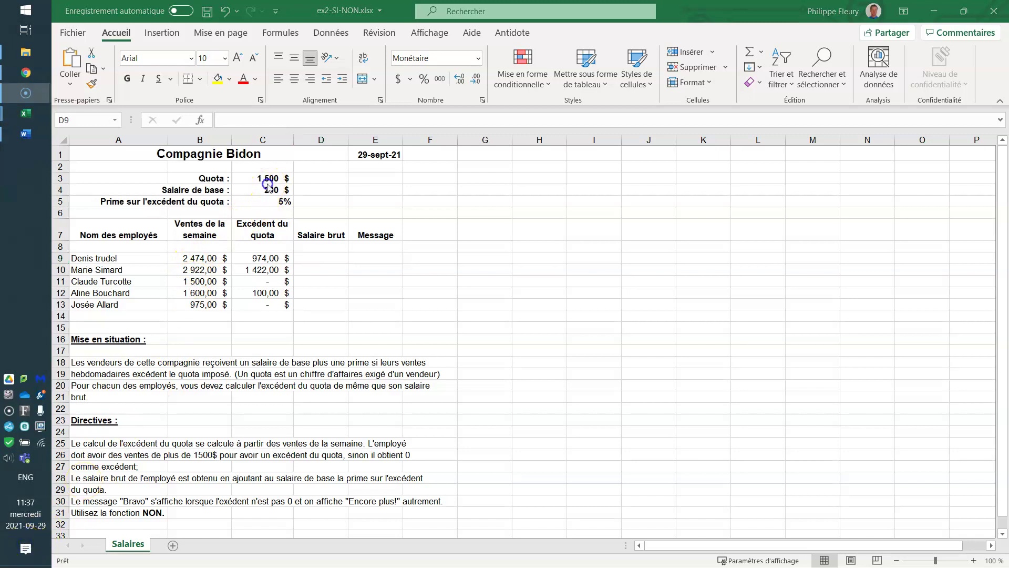
left_click(267, 185)
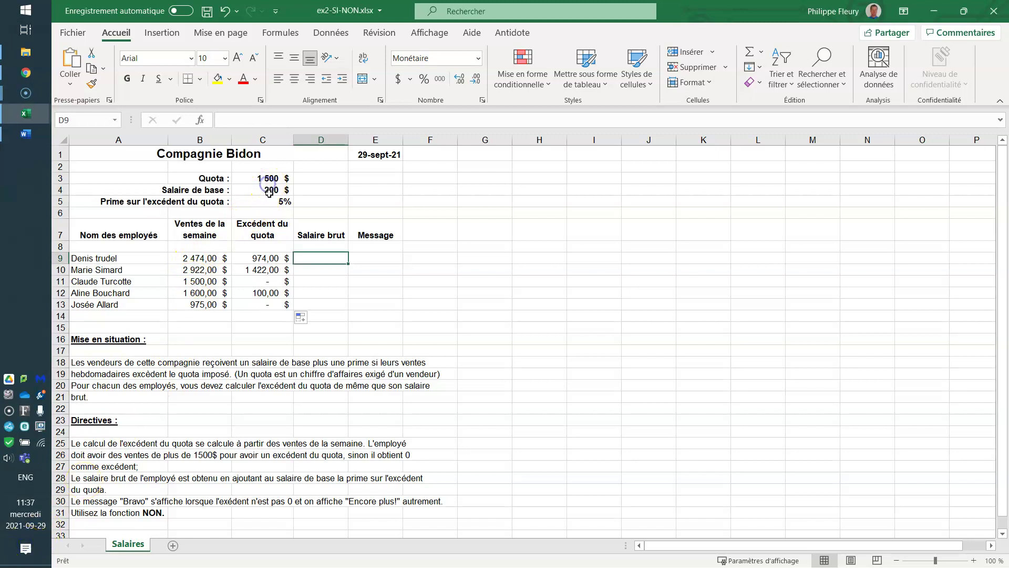
type("=")
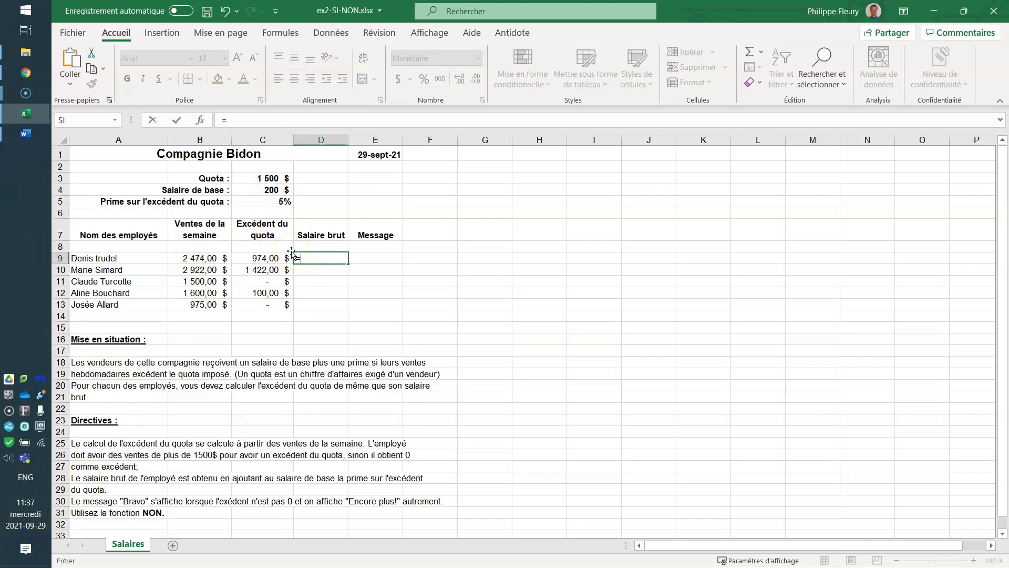
left_click(274, 190)
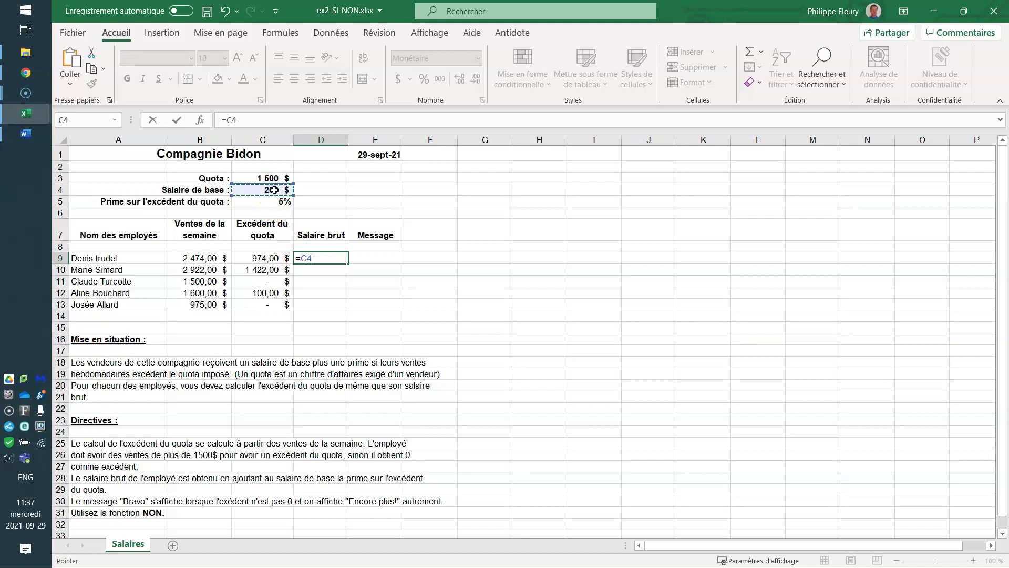
type("+")
left_click(261, 258)
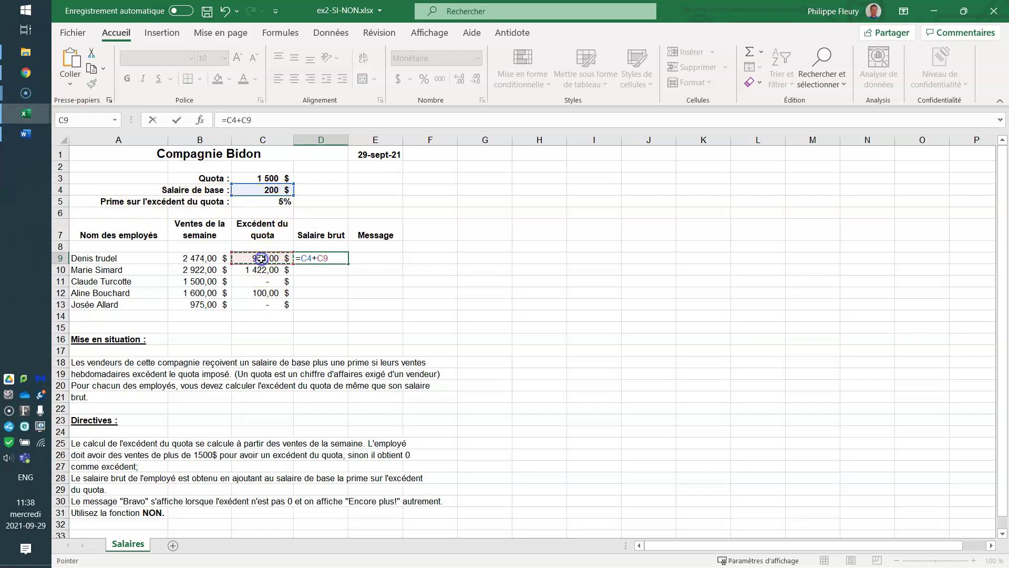
type("*")
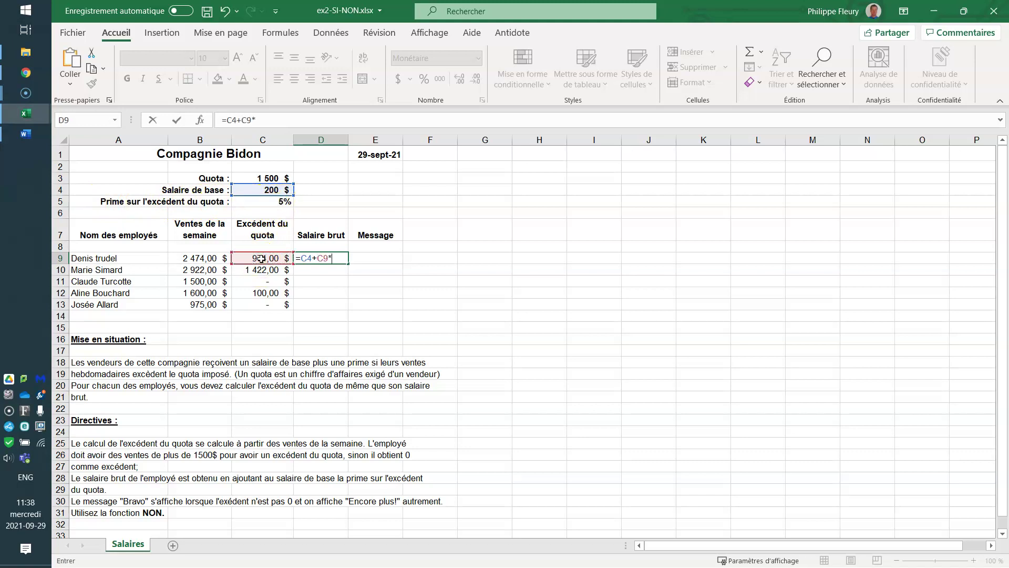
left_click(270, 202)
Lock the base salary and bonus rows so D9 reads =C$4+C9*C$5, and fill it down to D13
left_click(338, 258)
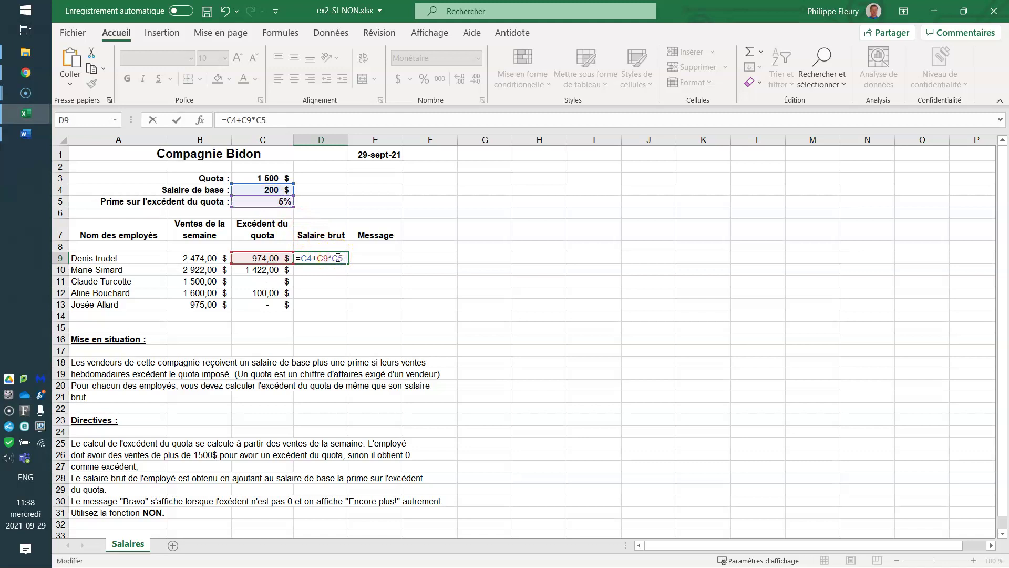
type("$")
left_click(308, 260)
type("$")
key("Return")
left_click(322, 258)
left_click_drag(348, 263, 346, 311)
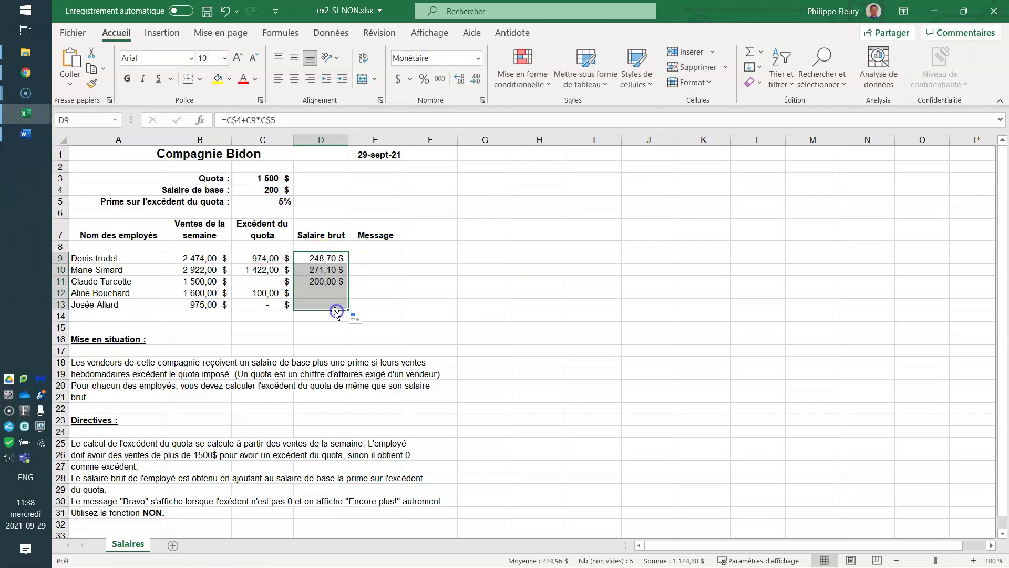
Start a SI formula in E9 under Message that tests whether C9<>0
left_click(375, 259)
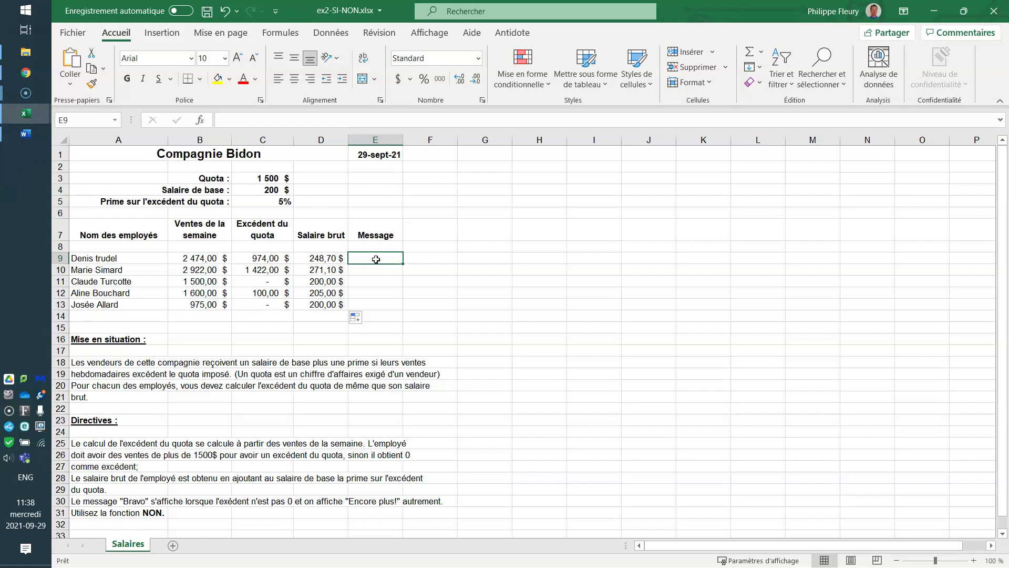
left_click(258, 178)
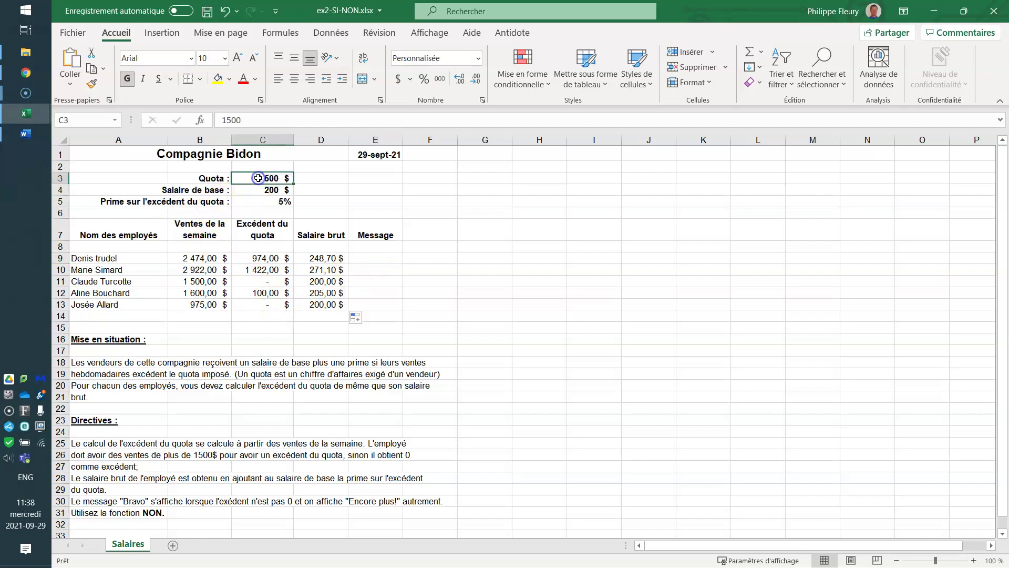
left_click(361, 259)
type("=")
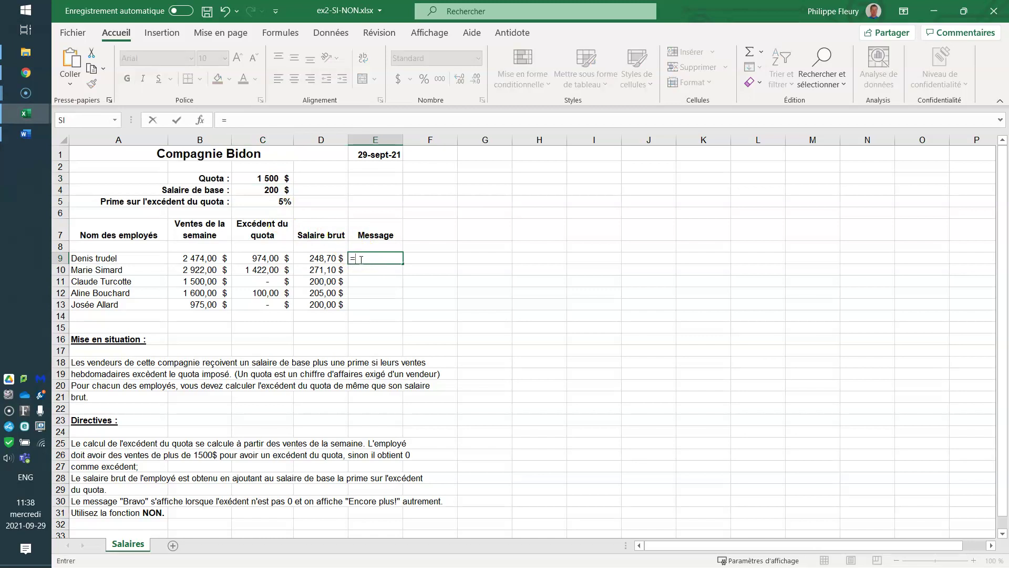
type("SI")
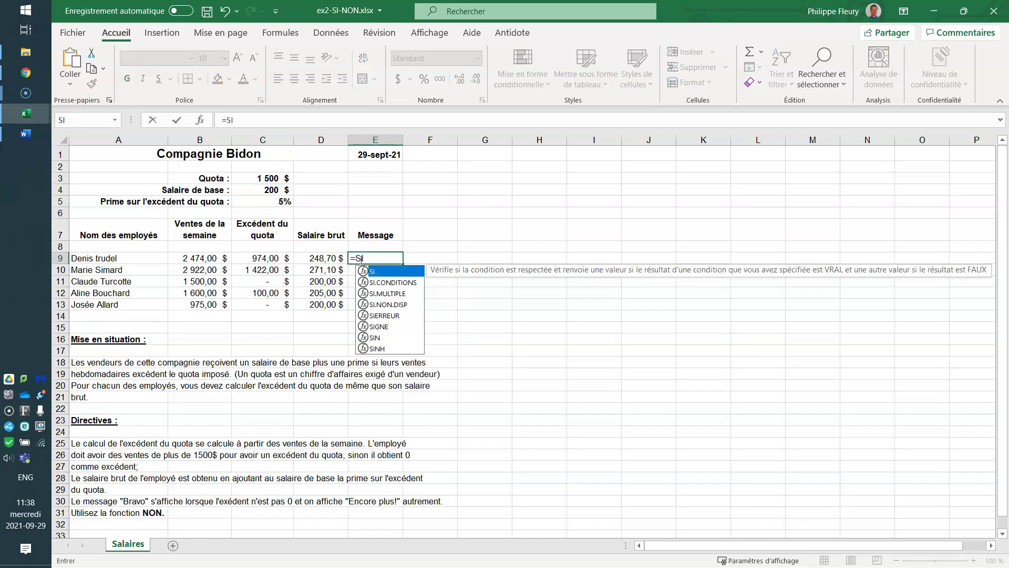
type("(")
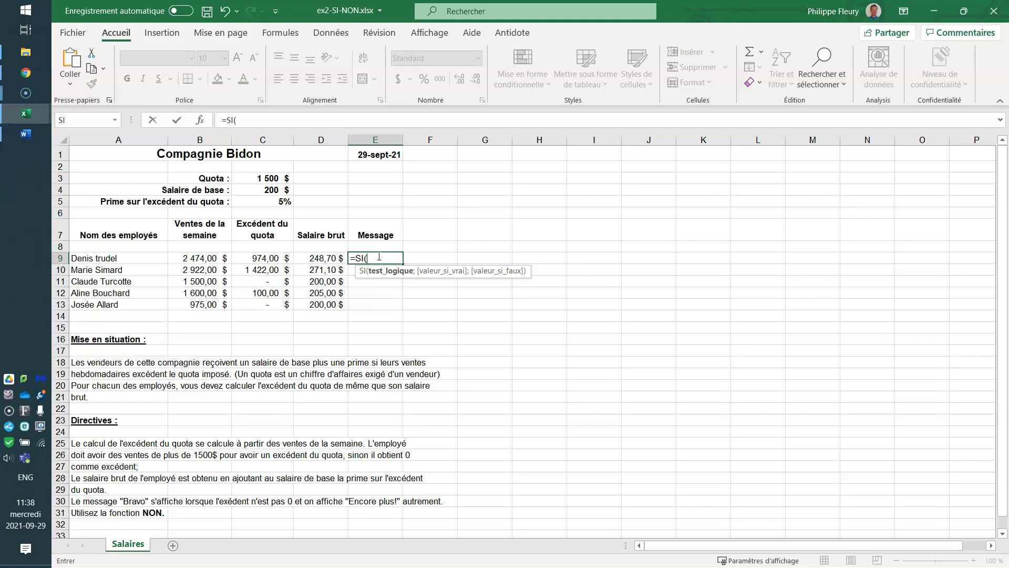
left_click(262, 258)
type("<>0;")
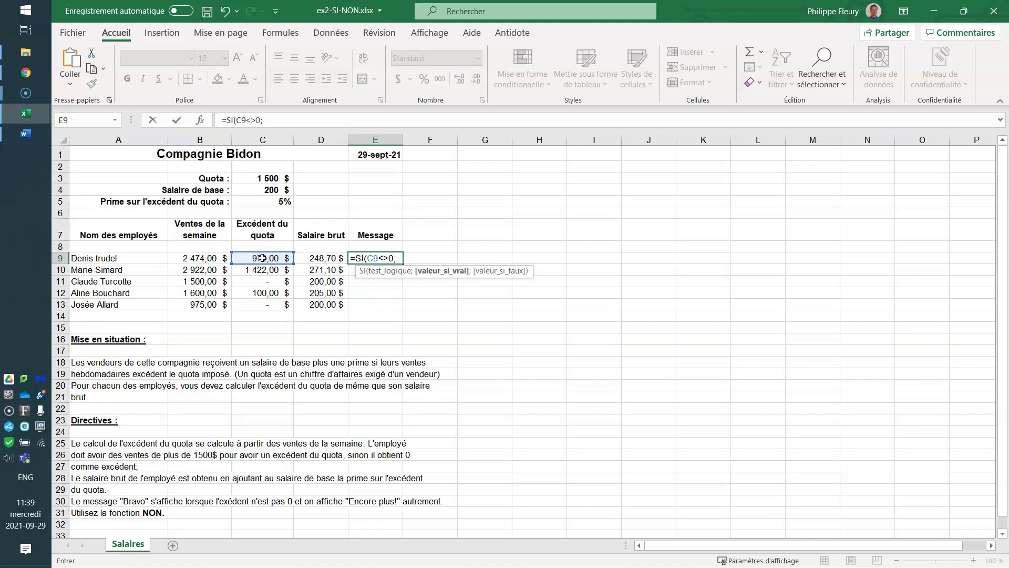
Complete E9's SI formula with "Bravo" if true and "On lâche pas" if false, and fill it down to E13
type("@")
key("BackSpace")
type("\"Bravo\";")
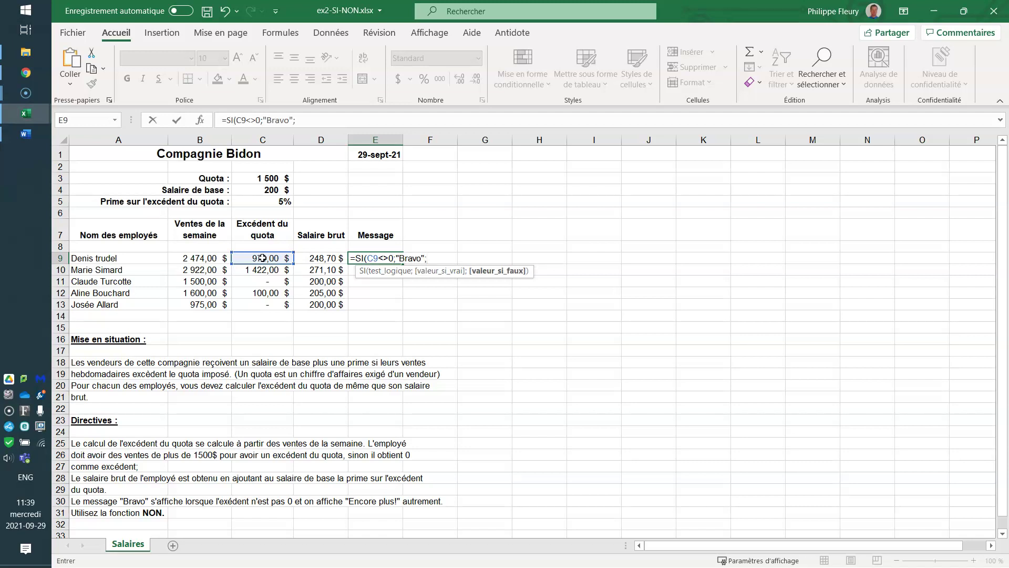
type("\"On lâchep")
key("BackSpace")
type("pas\")")
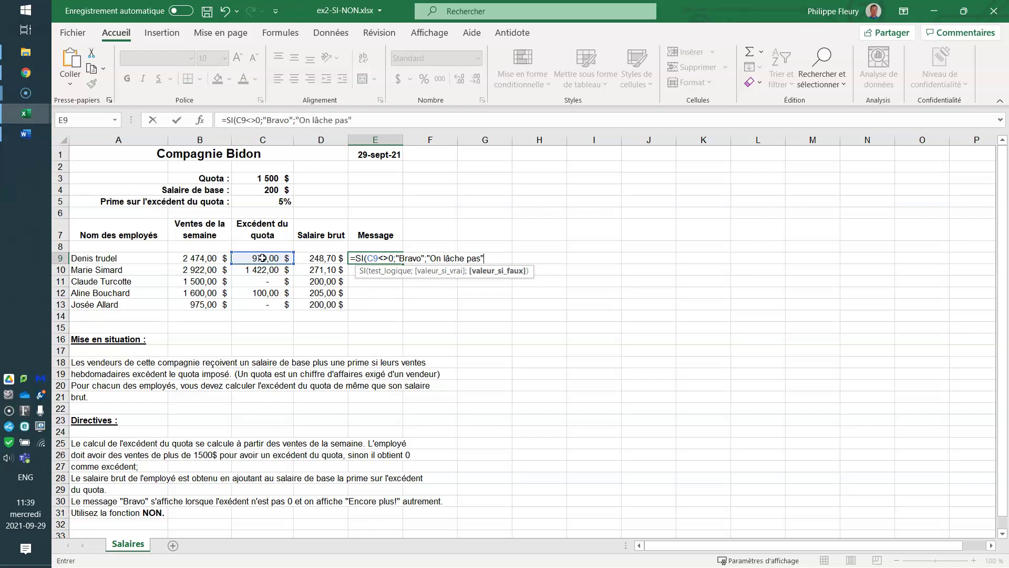
key("Return")
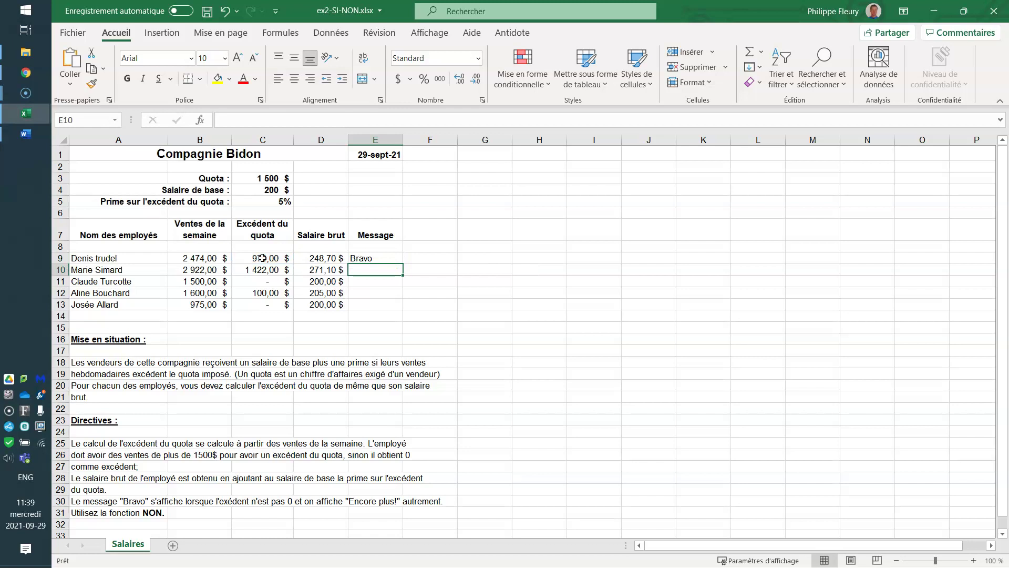
left_click(395, 257)
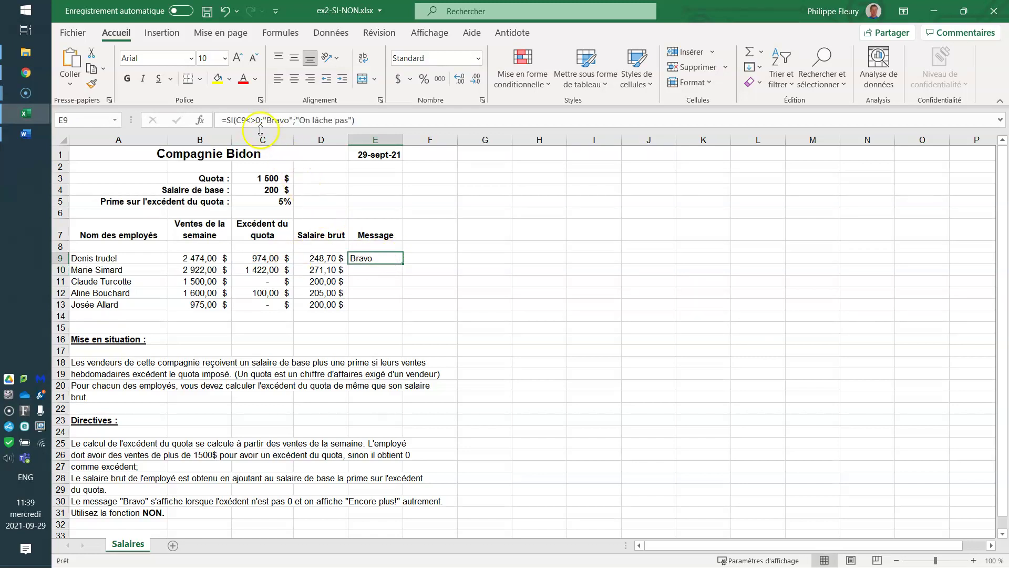
left_click_drag(403, 264, 394, 311)
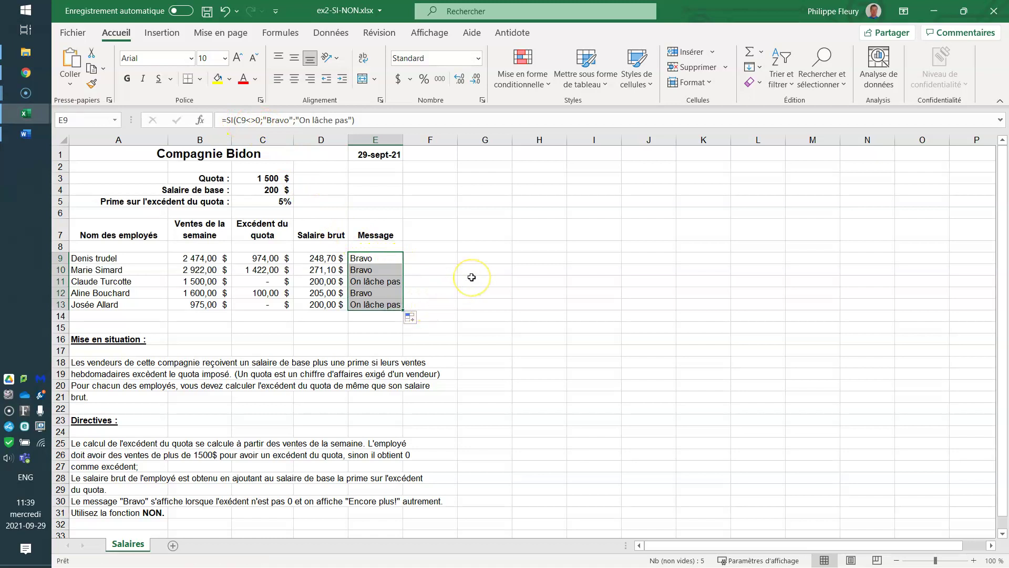
Change the test in E9's SI formula to C9=0 and fill the formula down to E13
left_click(374, 258)
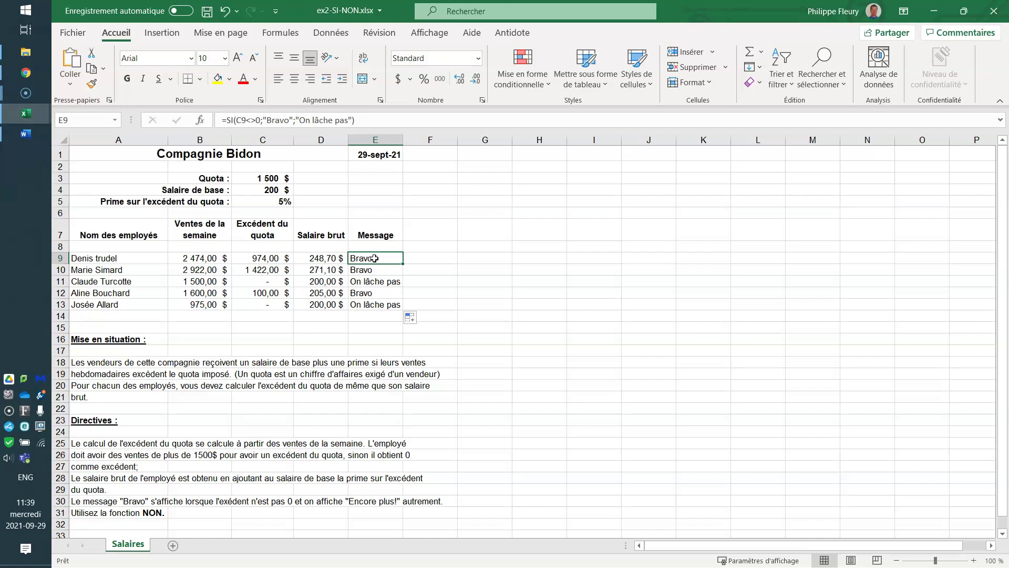
left_click(258, 120)
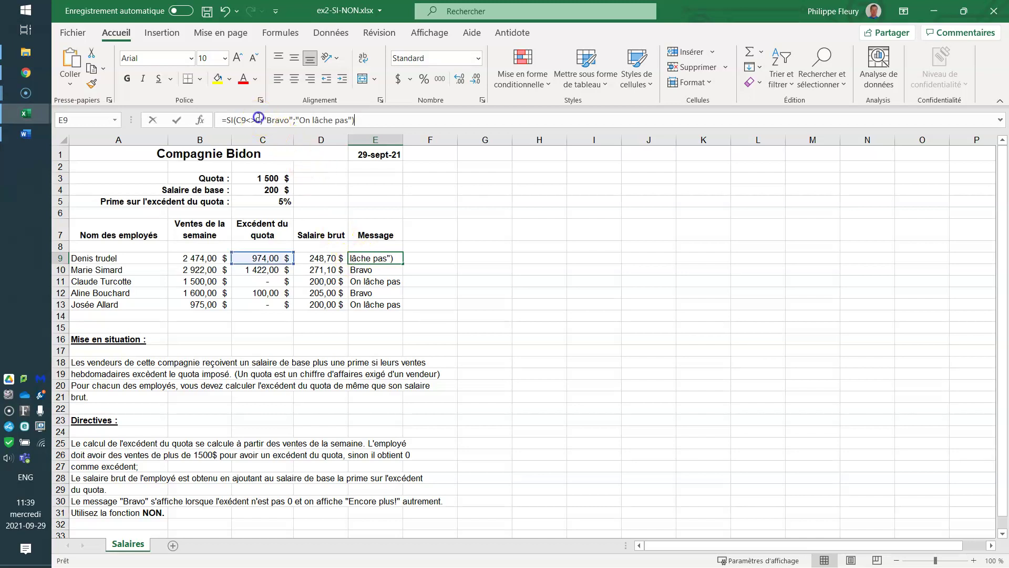
left_click_drag(235, 120, 261, 117)
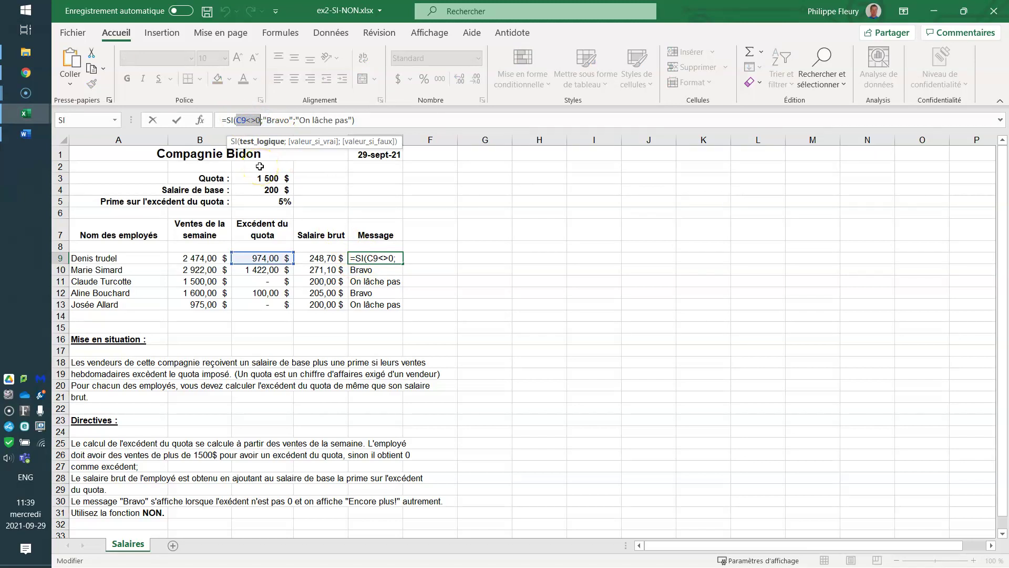
key("Right")
key("BackSpace")
key("BackSpace")
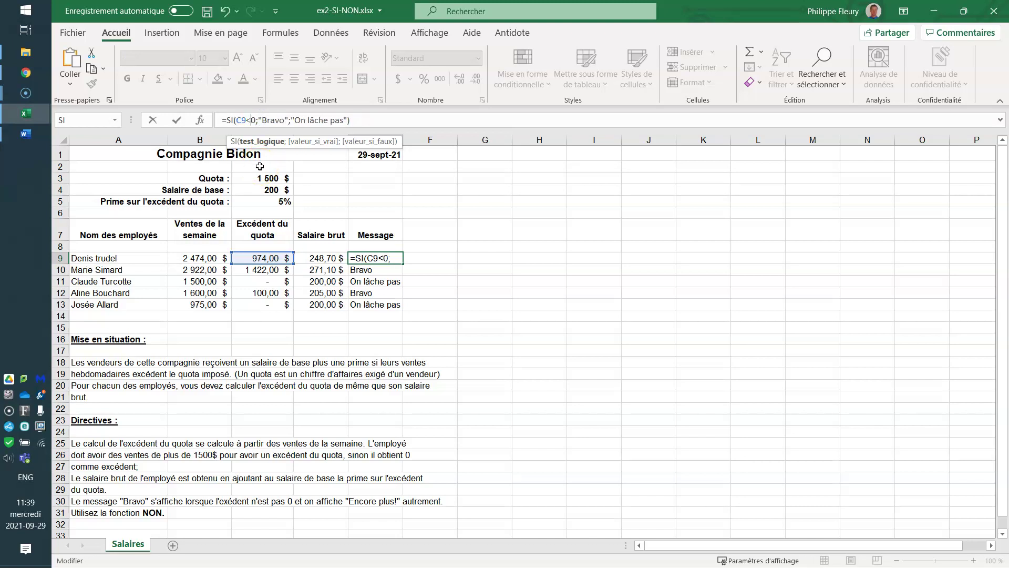
type("=")
left_click_drag(235, 120, 254, 120)
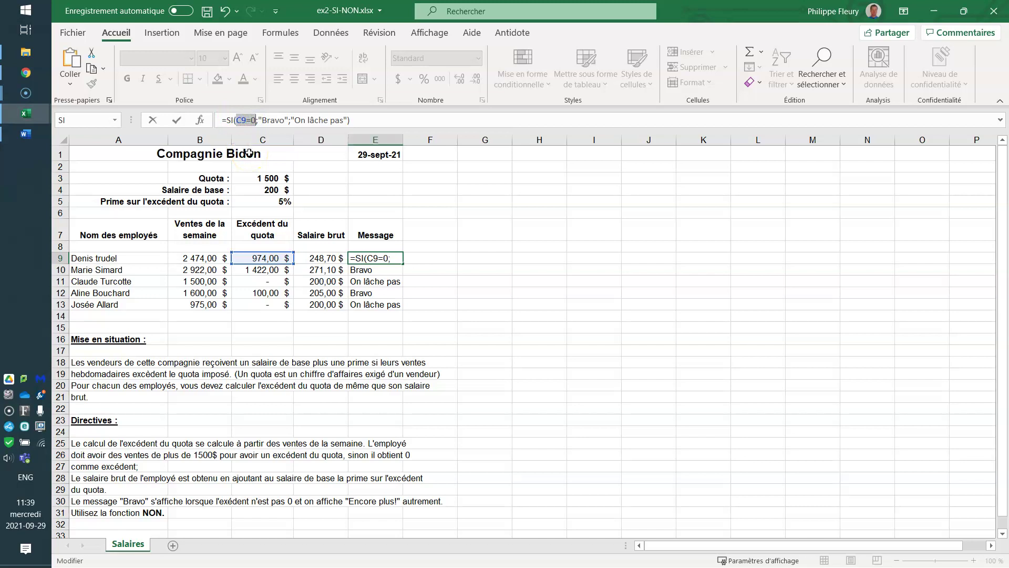
key("Return")
left_click(388, 258)
left_click_drag(402, 262, 392, 310)
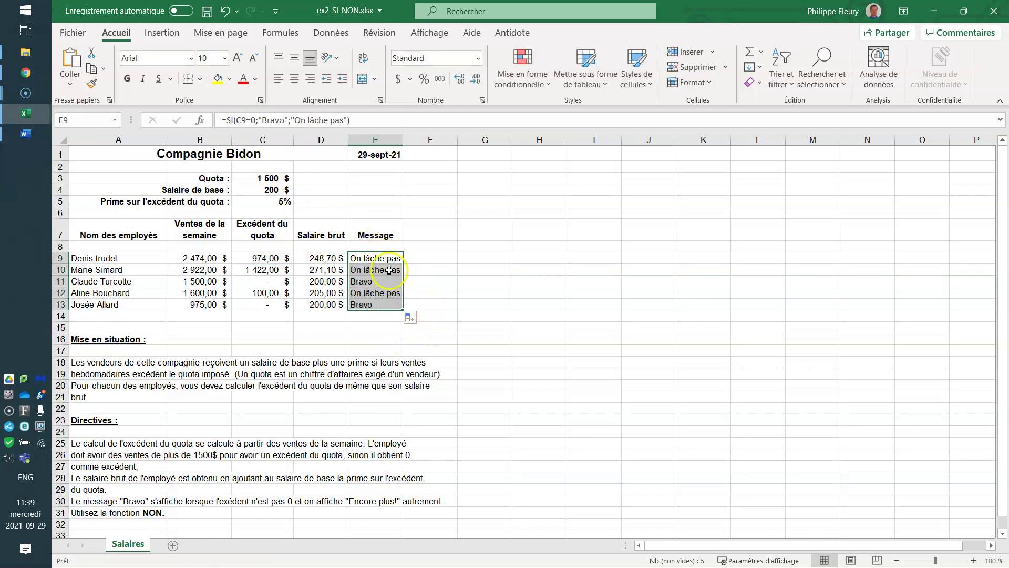
Wrap E9's test in the NON function as NON(C9=0) and fill the formula down to E13
left_click(361, 257)
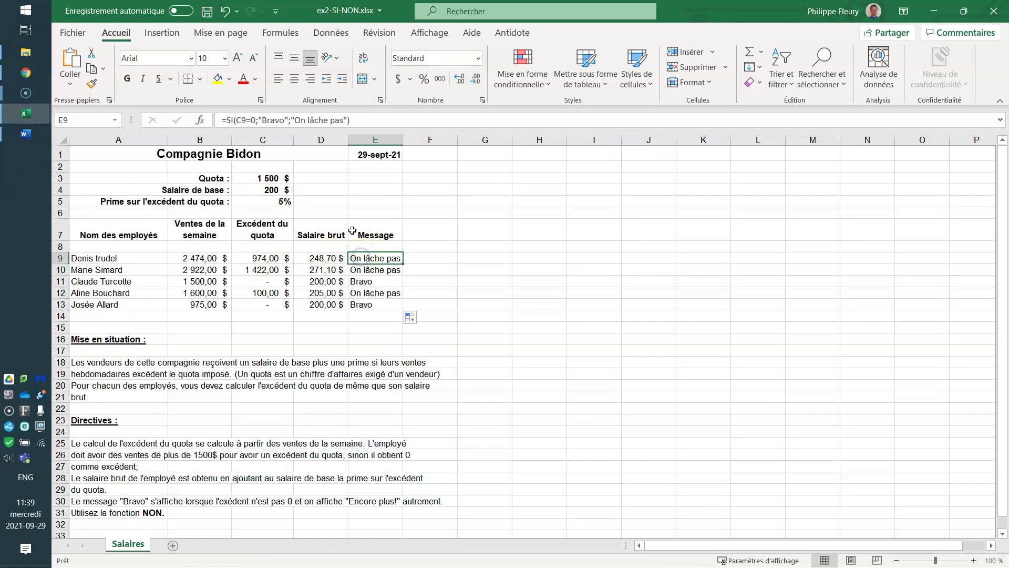
left_click_drag(236, 120, 255, 121)
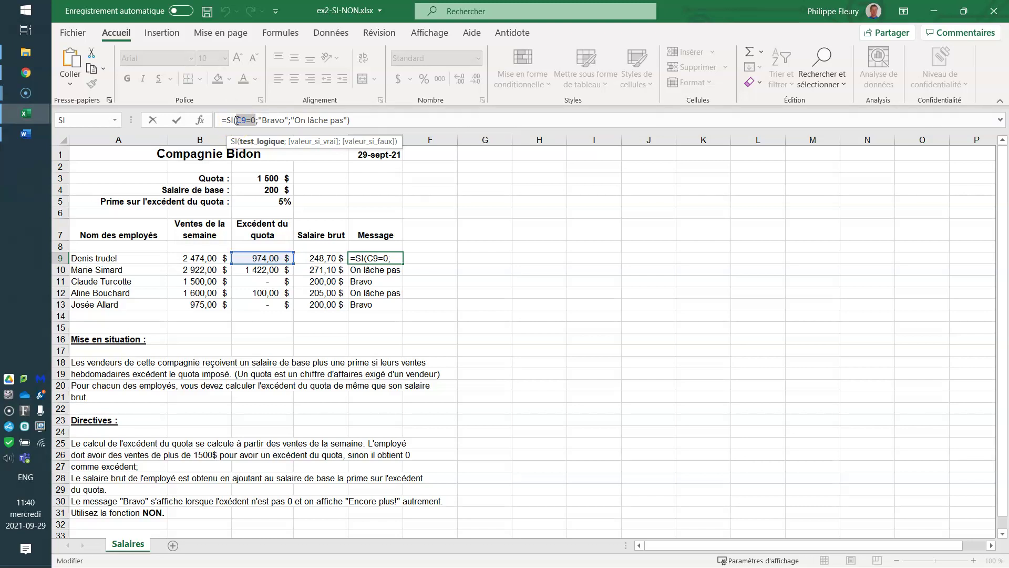
left_click(236, 120)
type("Non")
key("BackSpace")
key("BackSpace")
type("ON*")
key("BackSpace")
type("(")
key("Right")
key("Right")
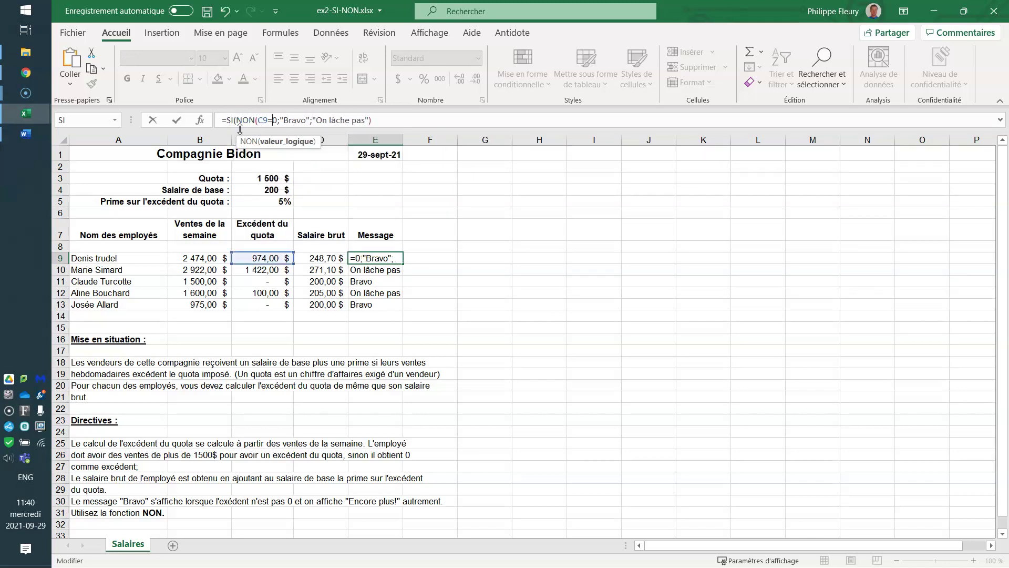
type(")")
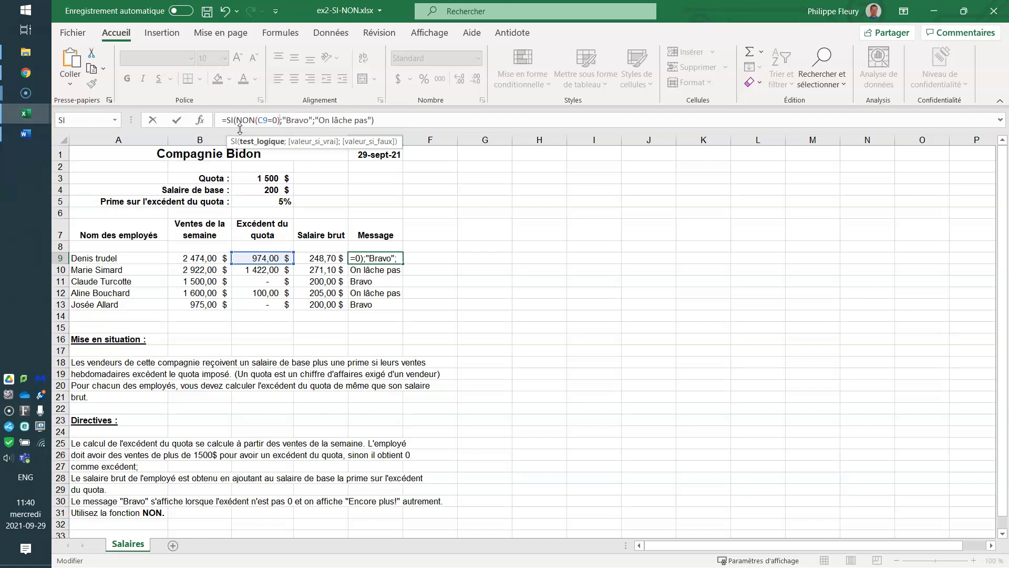
key("Return")
left_click(387, 259)
left_click_drag(402, 264, 388, 305)
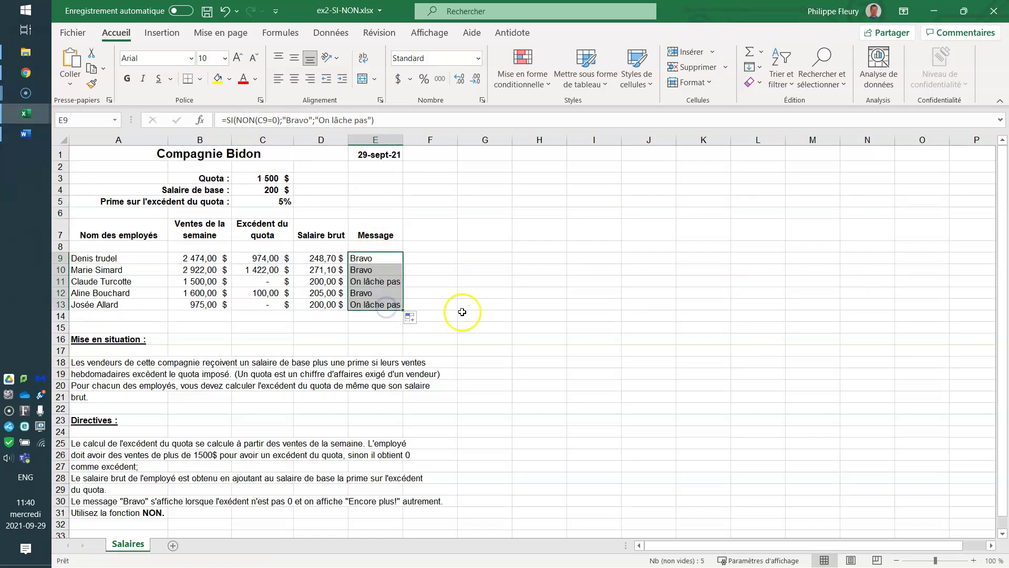
Enter the demonstration formula =NON(VRAI) in H8 and reopen it for editing
left_click(541, 246)
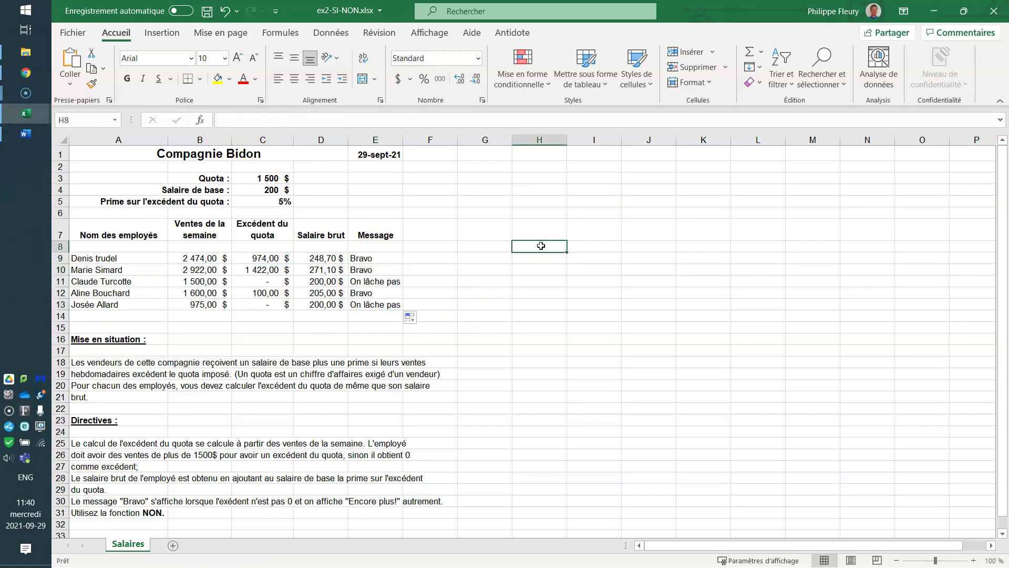
type("=")
key("BackSpace")
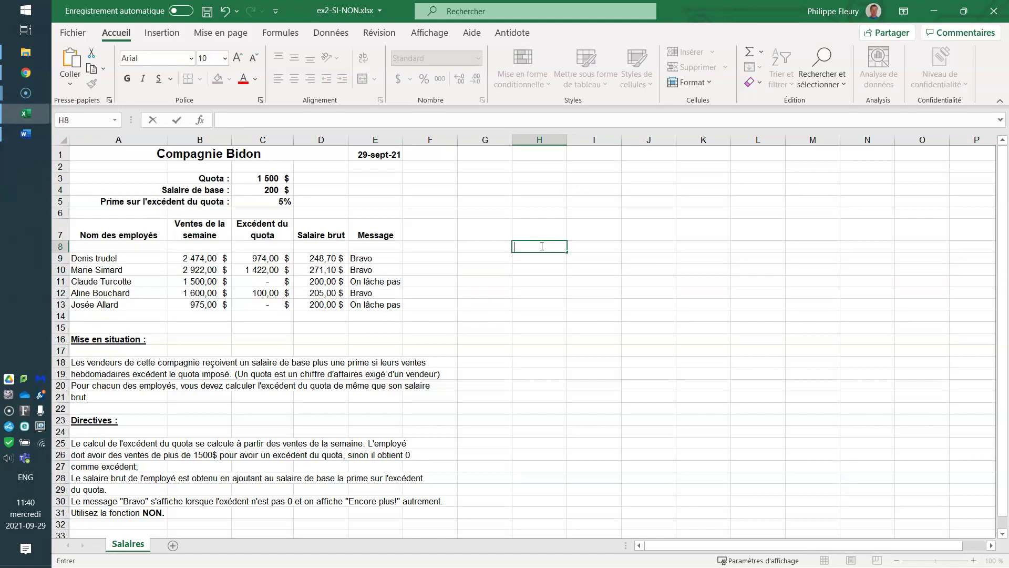
type("=non")
key("Tab")
type("vrai")
key("Return")
left_click(540, 246)
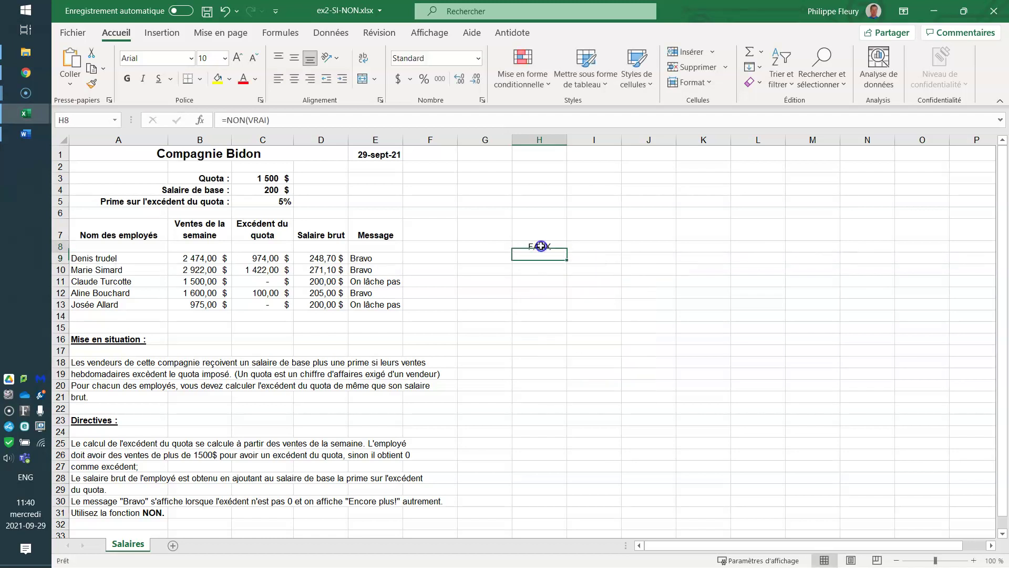
left_click(246, 120)
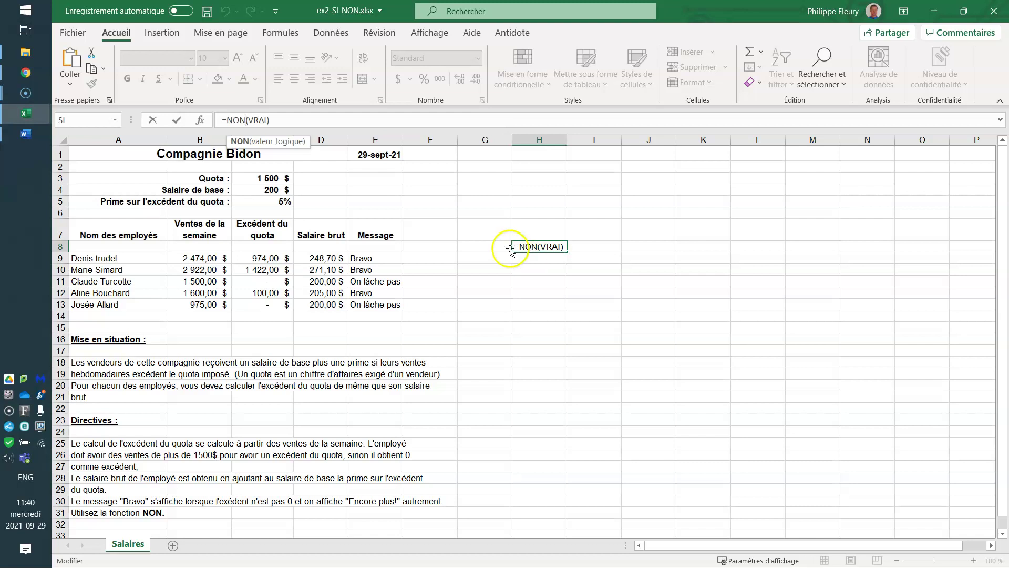
Change the demonstration formula in H8 to =NON(1=1), and clear the cell once its result has been calculated
double_click(258, 121)
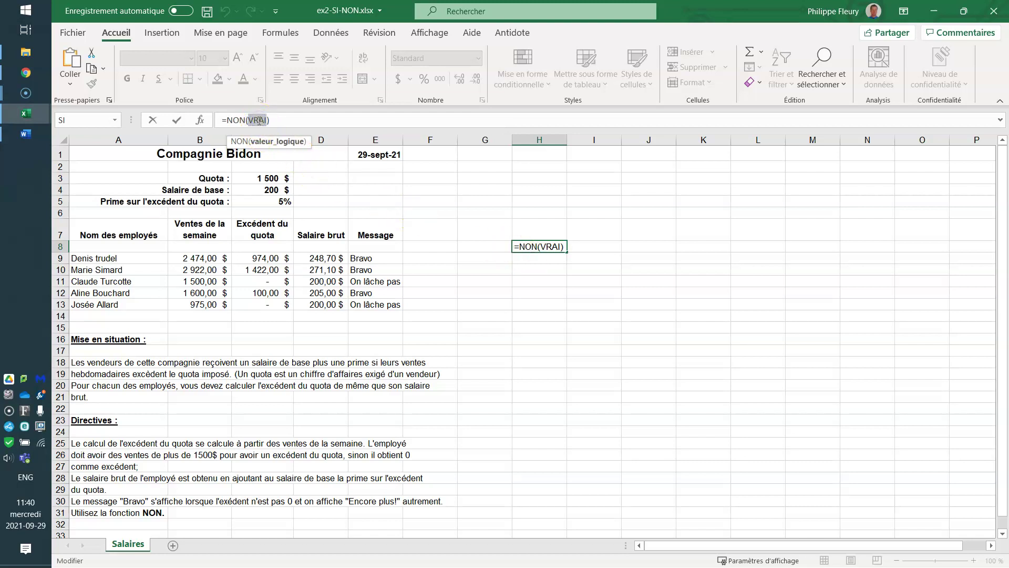
type("1=1")
key("Return")
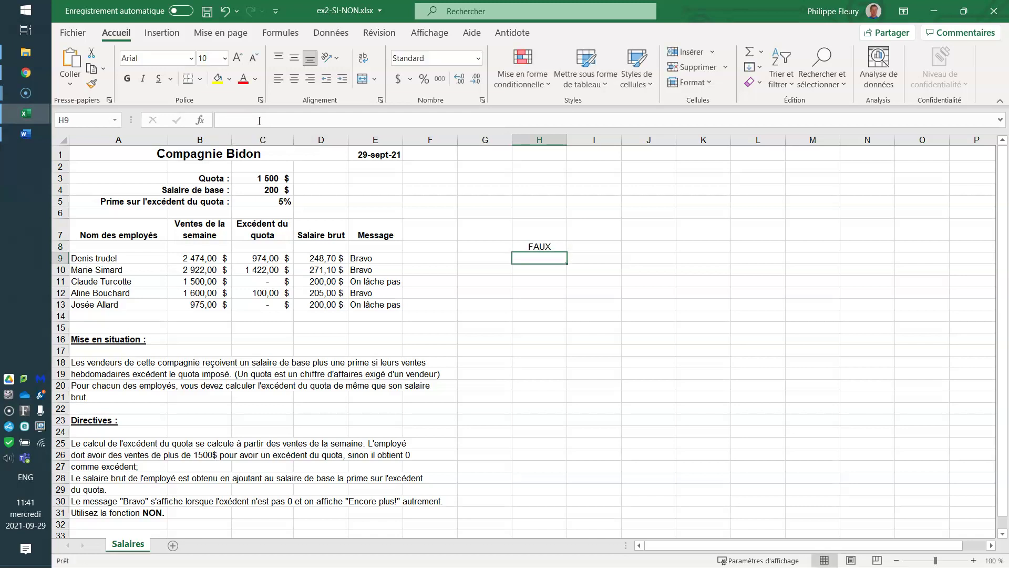
key("Up")
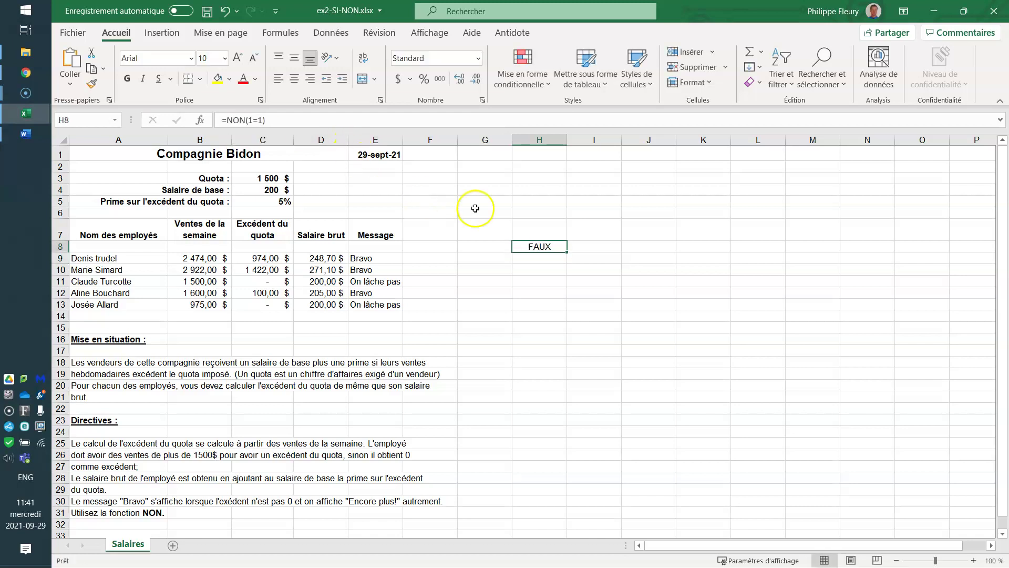
key("Delete")
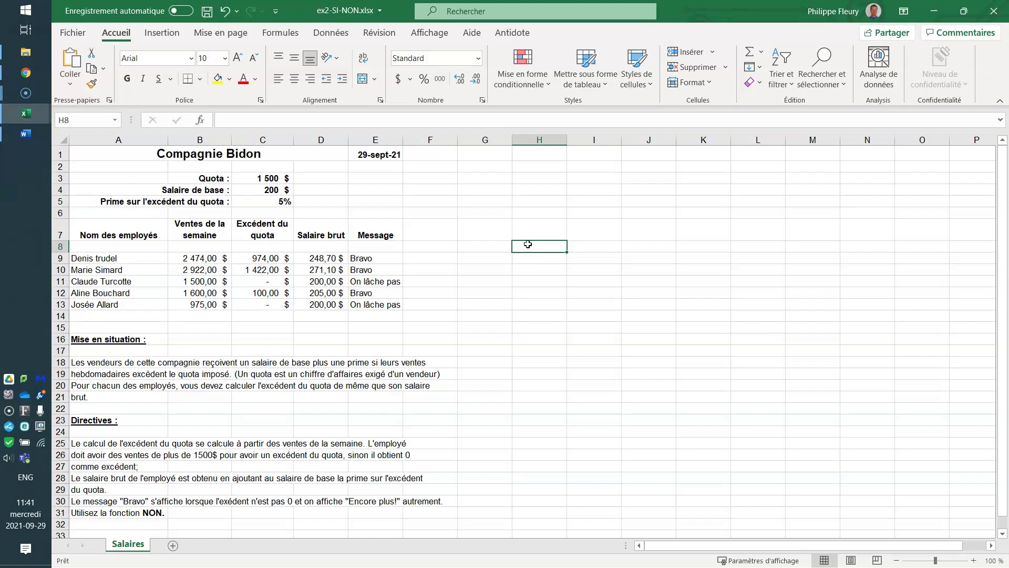
Open the SI formula in E9 and examine its NON test and its two message arguments
left_click(381, 259)
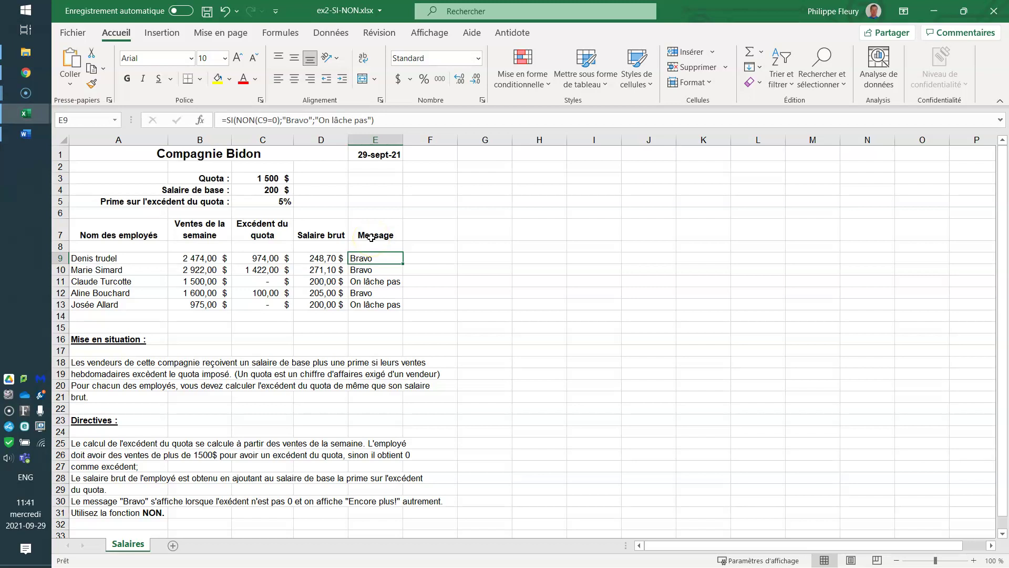
left_click(238, 120)
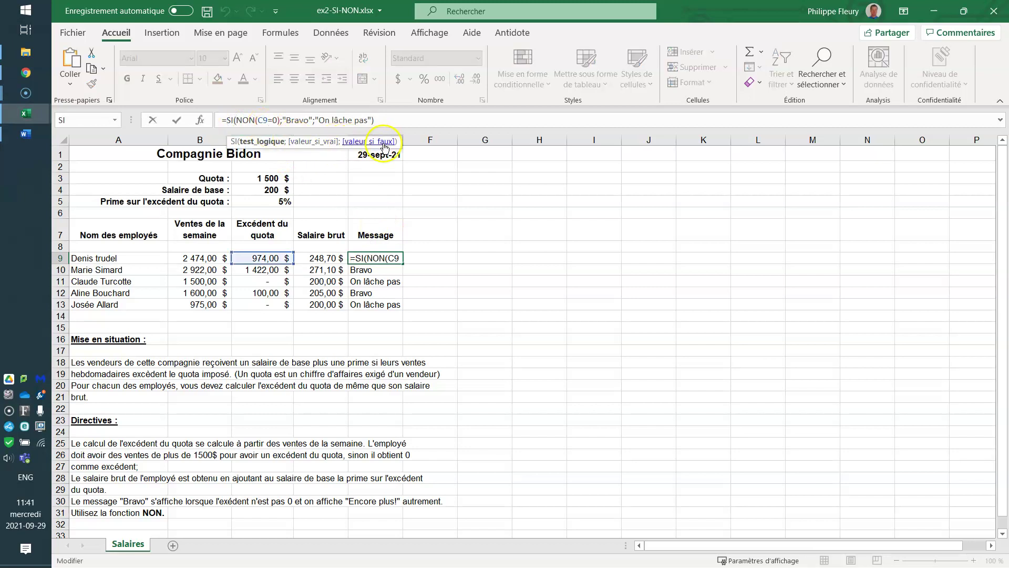
Close ex2-SI-NON.xlsx without saving the changes and switch to the demo-cours6 folder in File Explorer
left_click(996, 16)
left_click(515, 310)
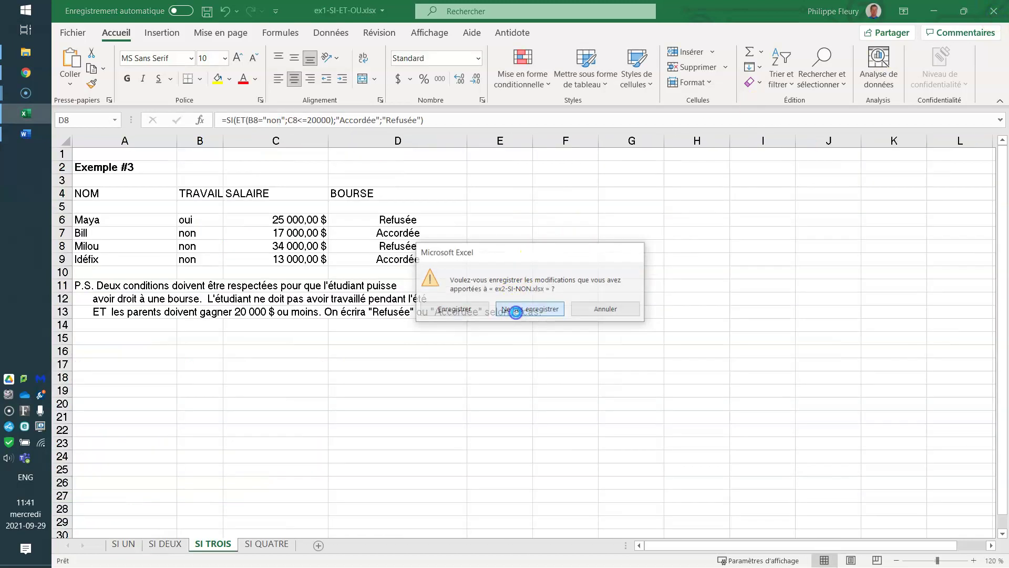
left_click(19, 52)
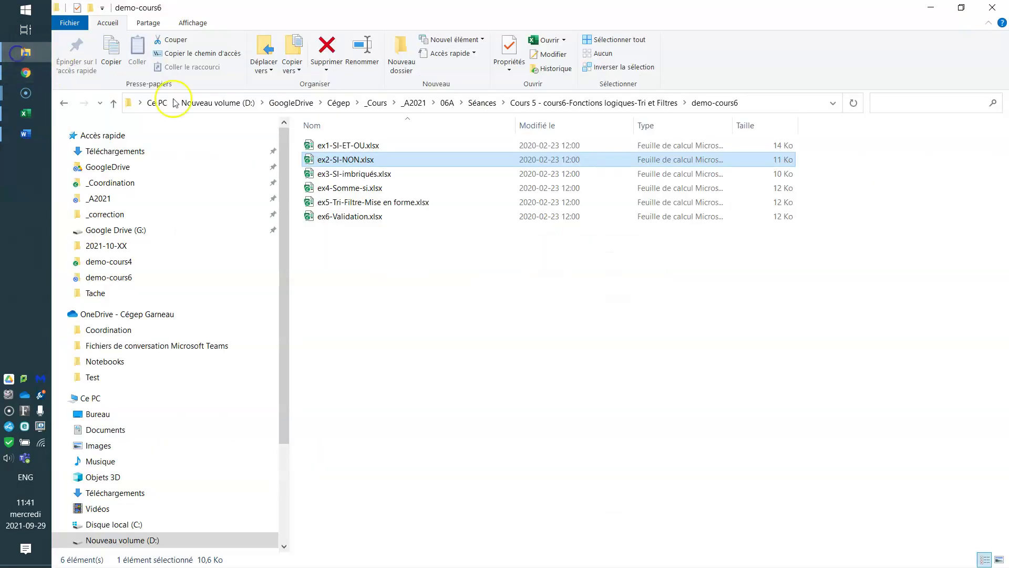